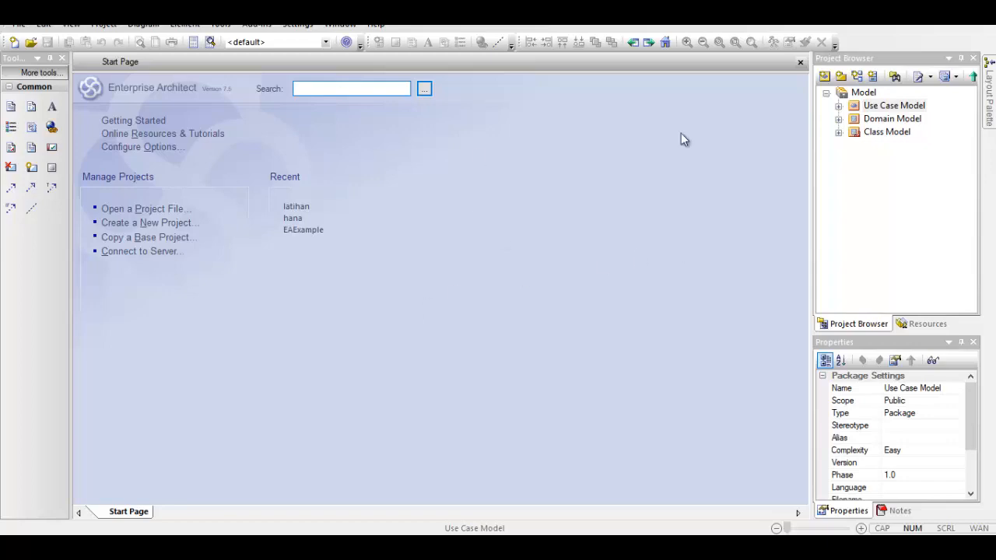
Open the Domain Model diagram from the Domain Model package.
click(839, 119)
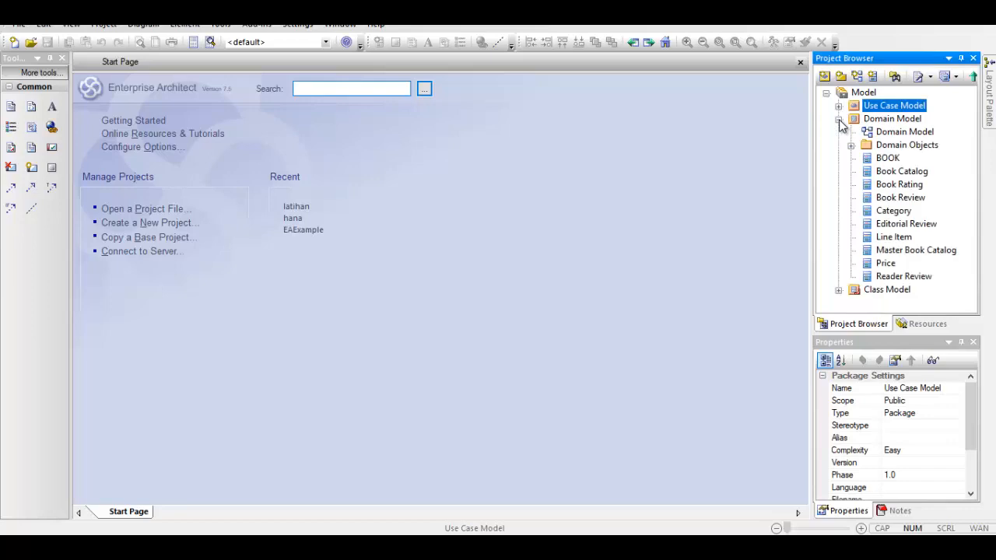
click(905, 134)
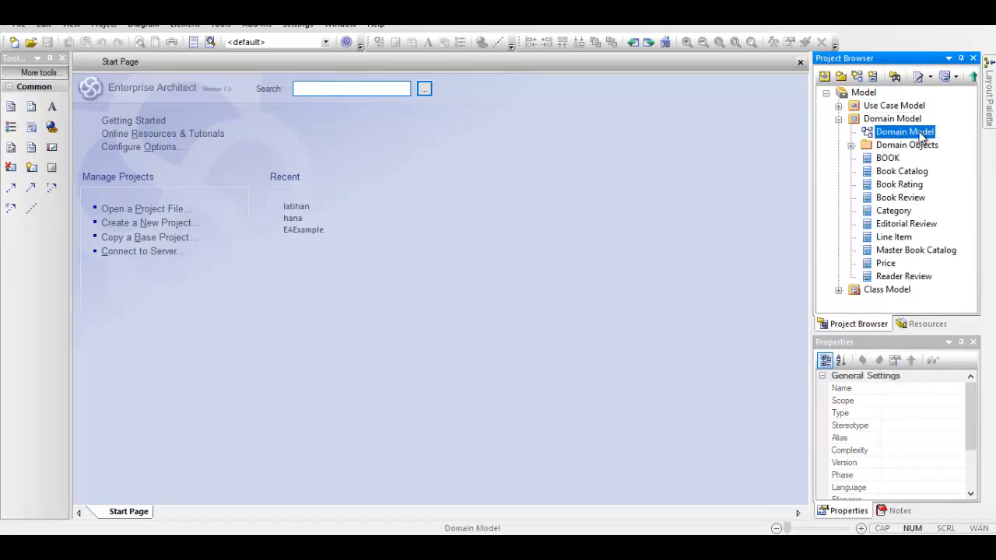
double_click(922, 134)
click(707, 437)
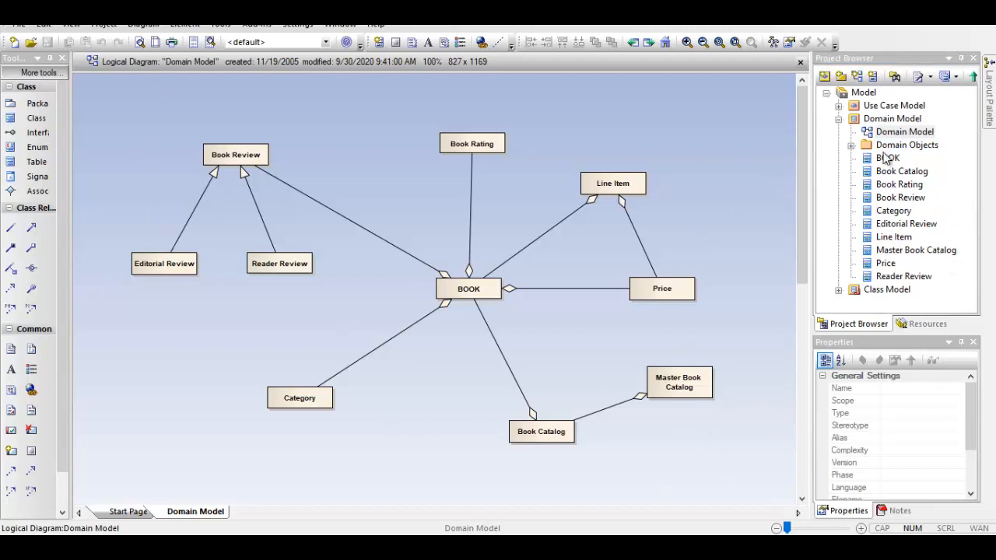
Collapse the Domain Model package and examine the contents of the Use Case Model package.
click(839, 119)
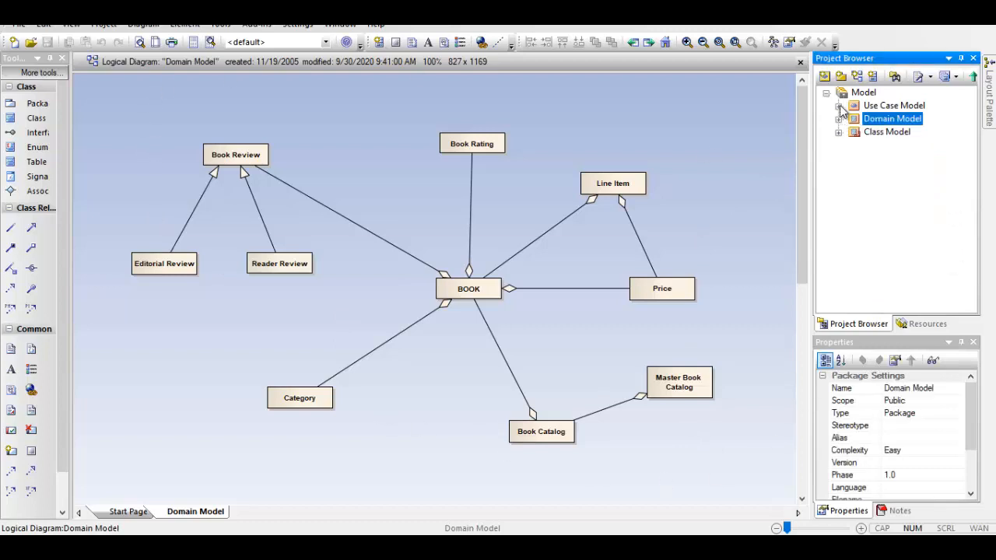
click(839, 107)
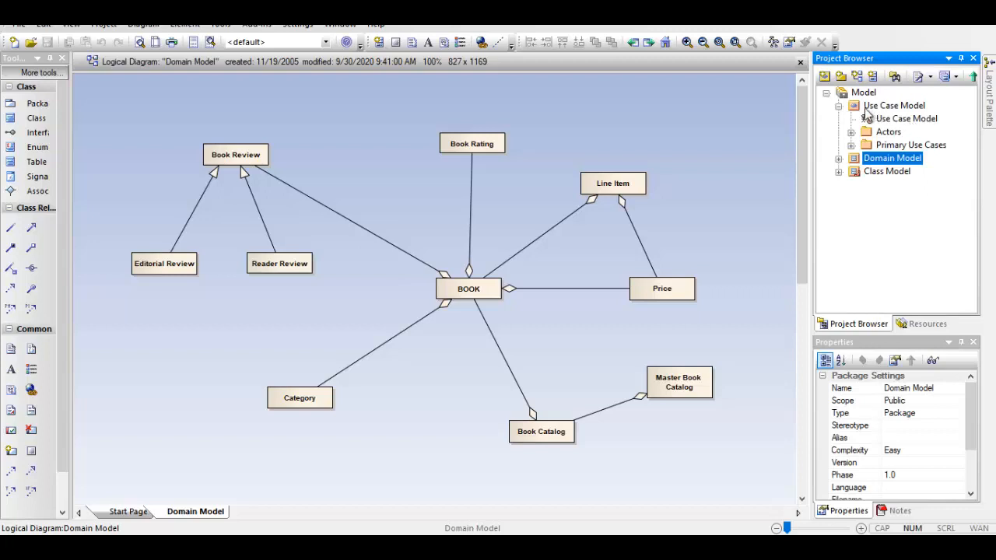
click(899, 109)
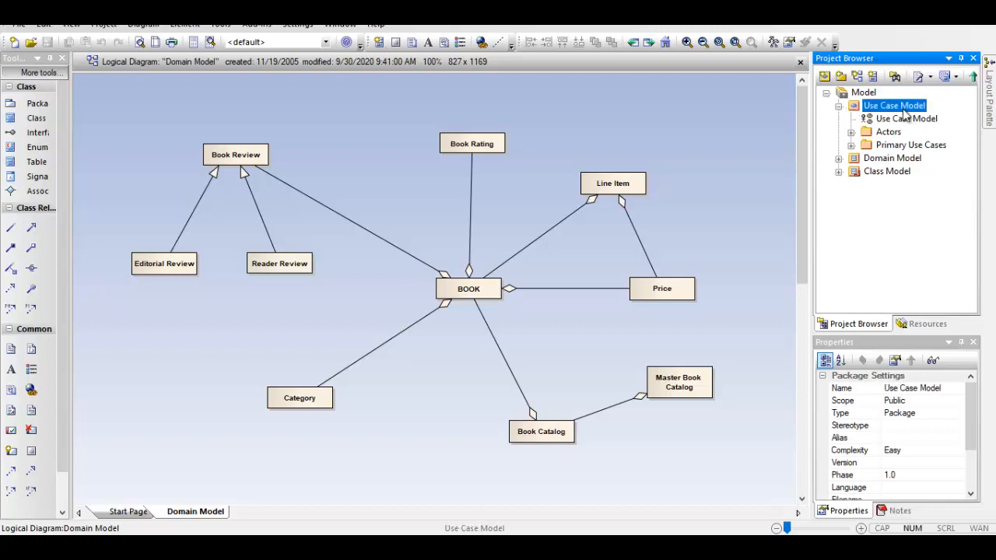
click(839, 106)
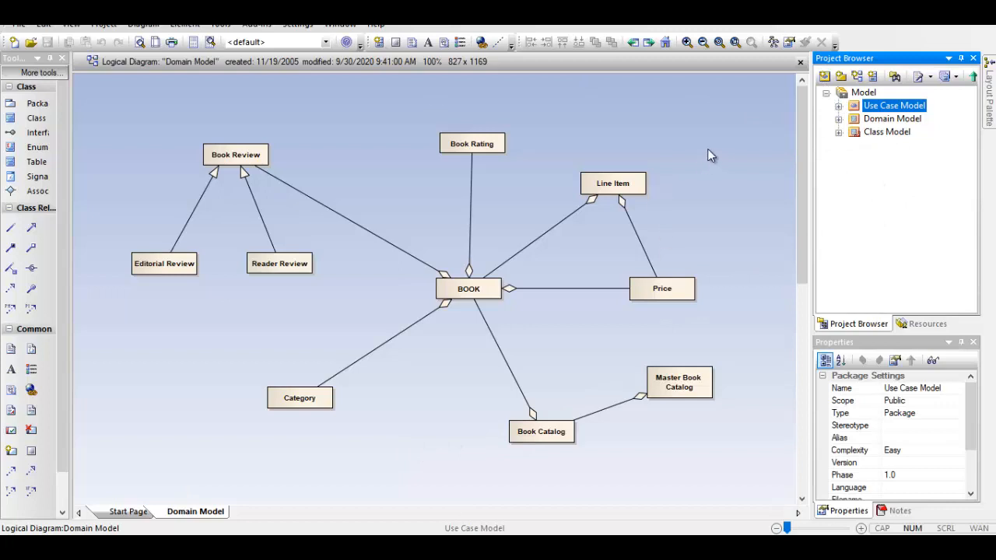
Add a User Interface model from the default technology inside the Use Case Model package.
click(825, 76)
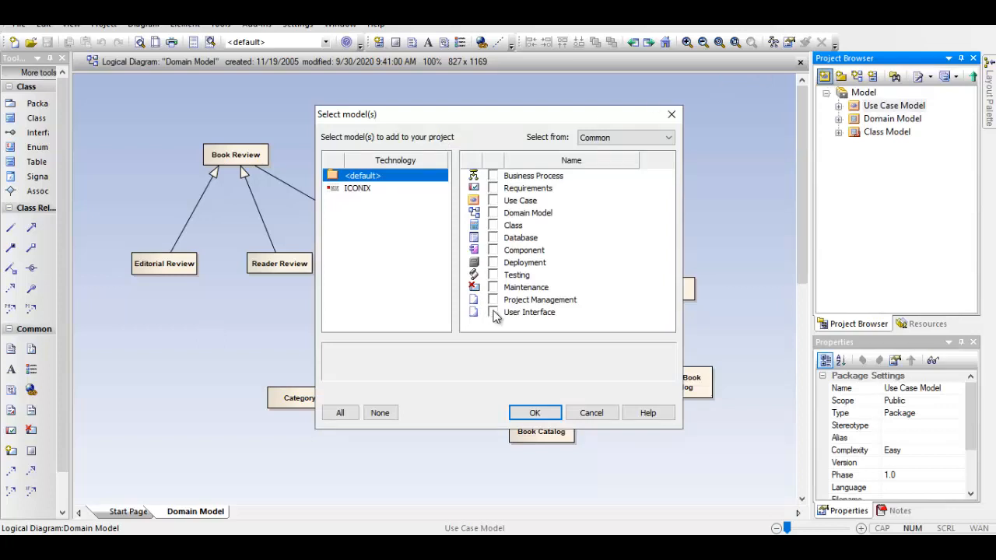
click(492, 312)
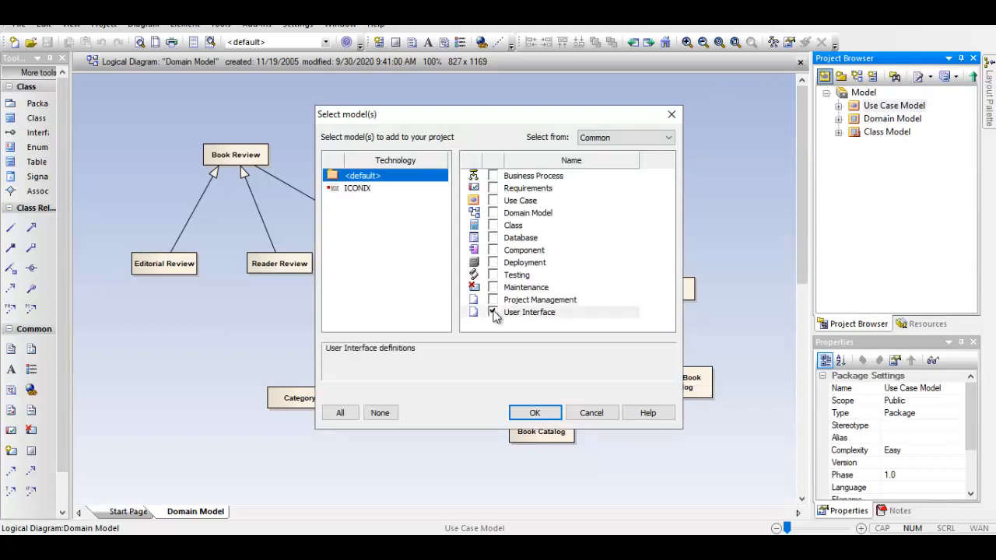
click(529, 415)
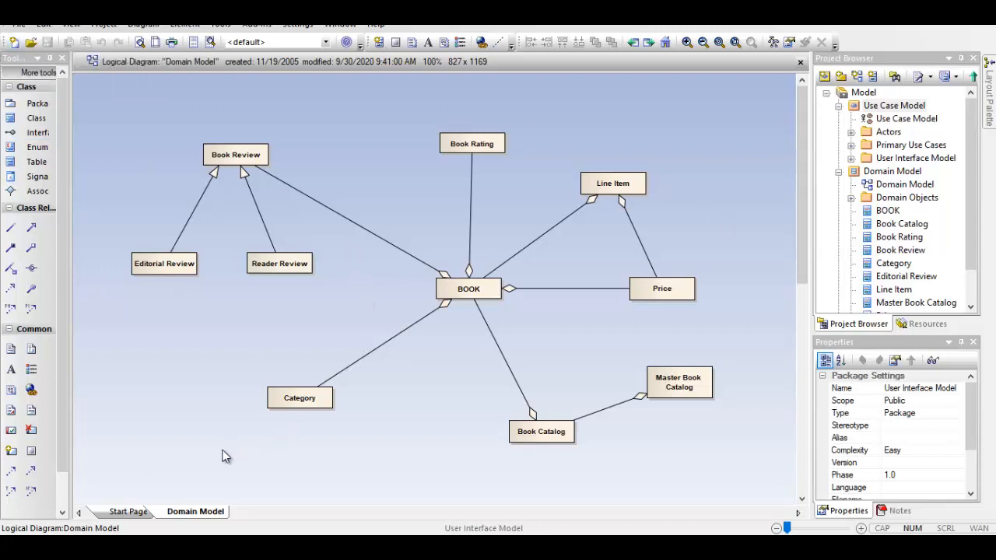
click(140, 513)
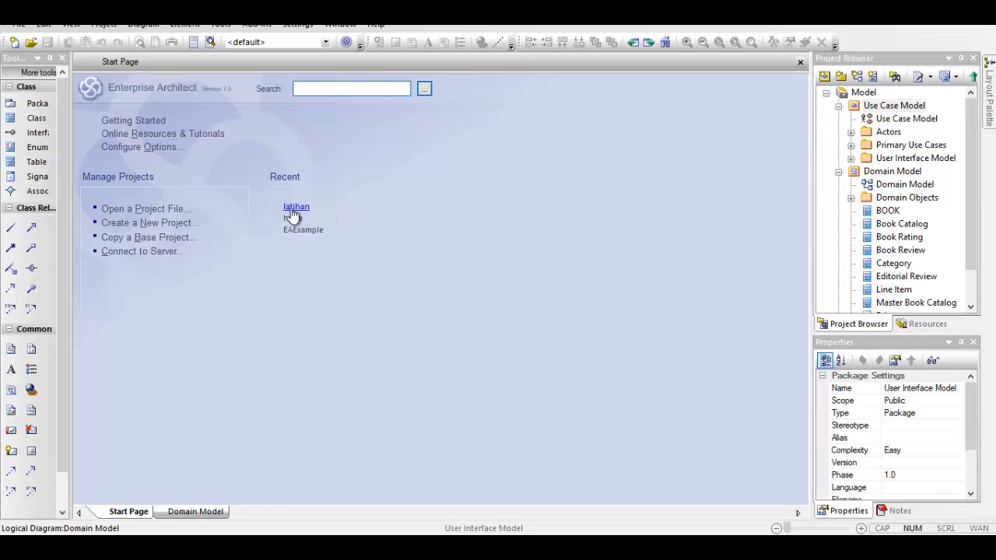
click(187, 516)
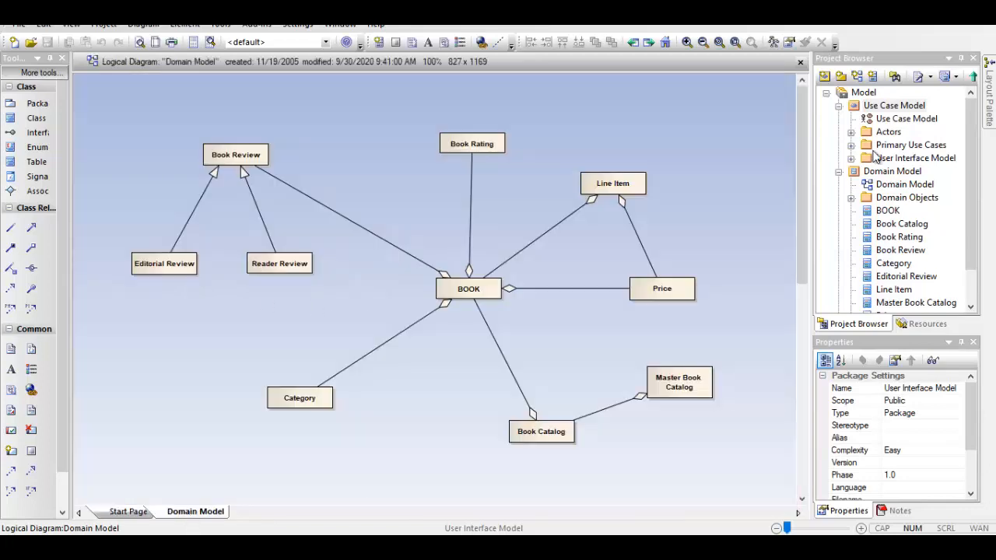
click(838, 172)
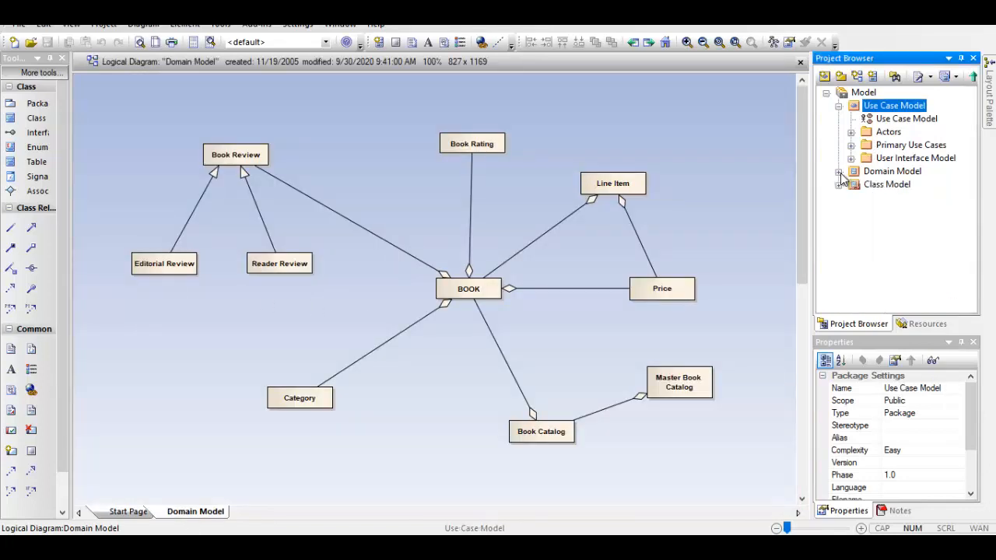
click(824, 80)
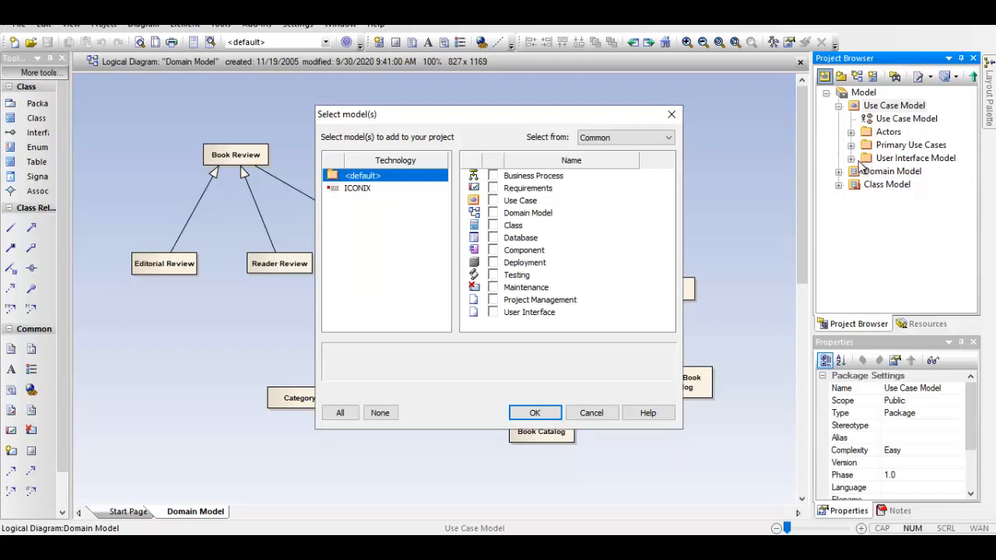
click(592, 413)
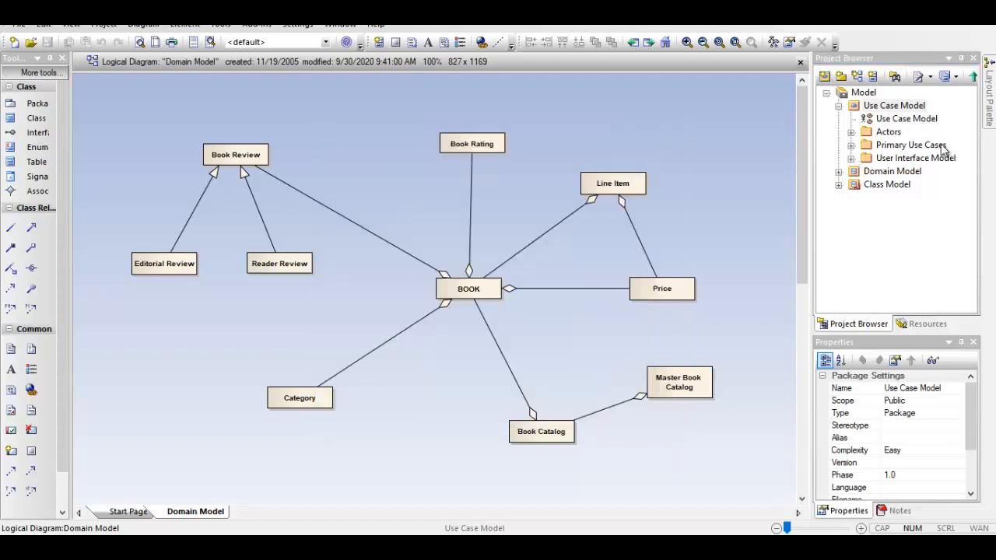
Try to move the User Interface Model package out of Use Case Model to the Model root, and shift it above its sibling packages.
click(852, 158)
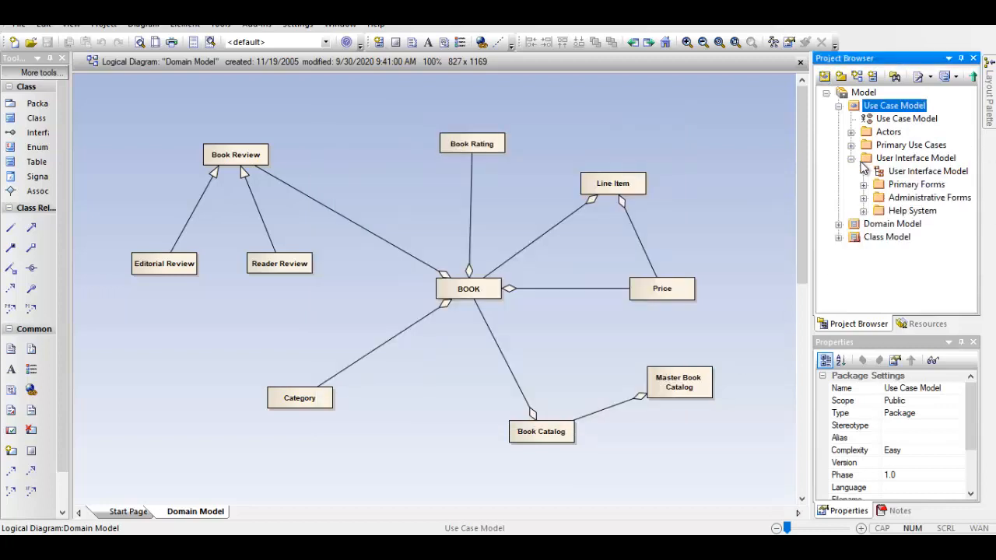
click(851, 158)
click(894, 160)
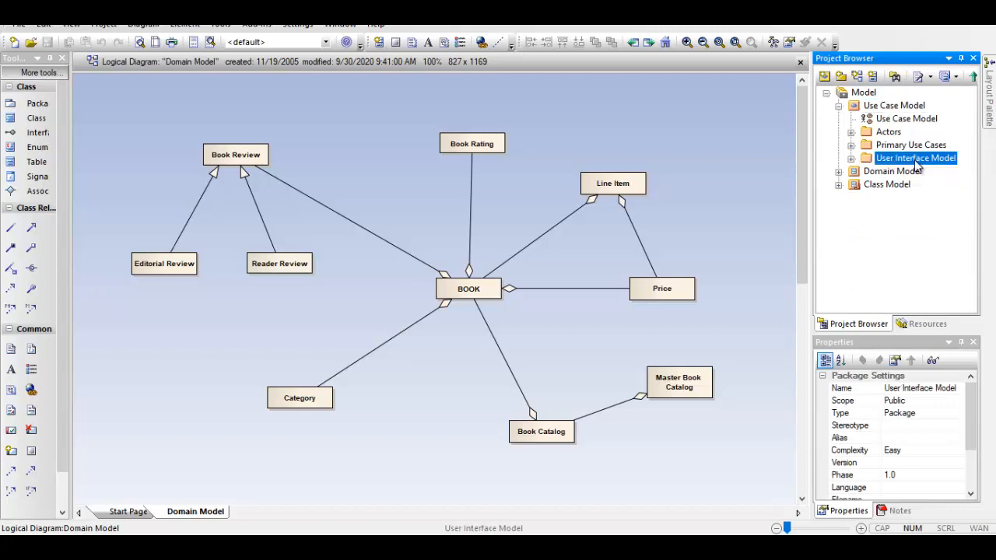
drag(894, 163, 848, 95)
click(852, 159)
click(851, 159)
drag(896, 165, 847, 94)
click(974, 77)
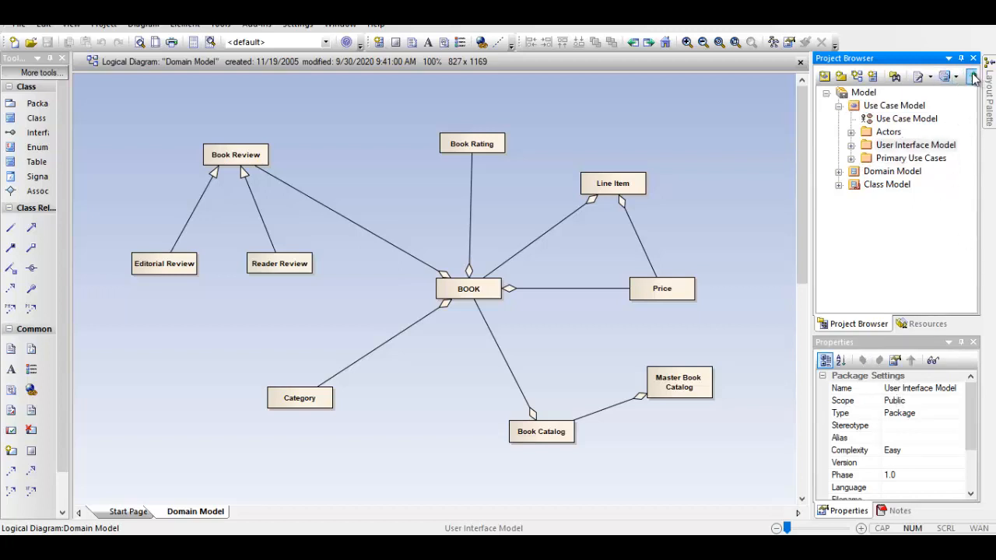
click(972, 78)
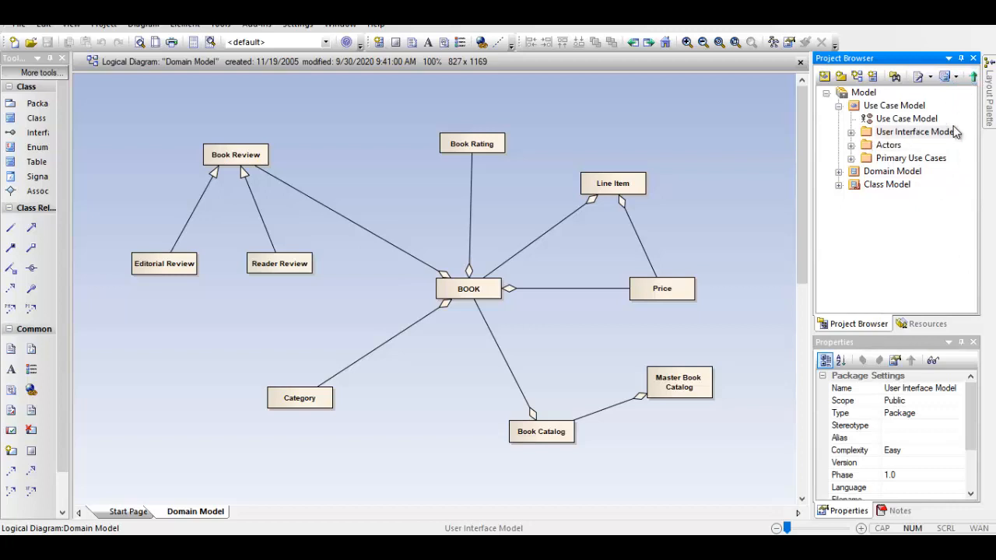
Delete the User Interface Model package from the Use Case Model package.
right_click(917, 133)
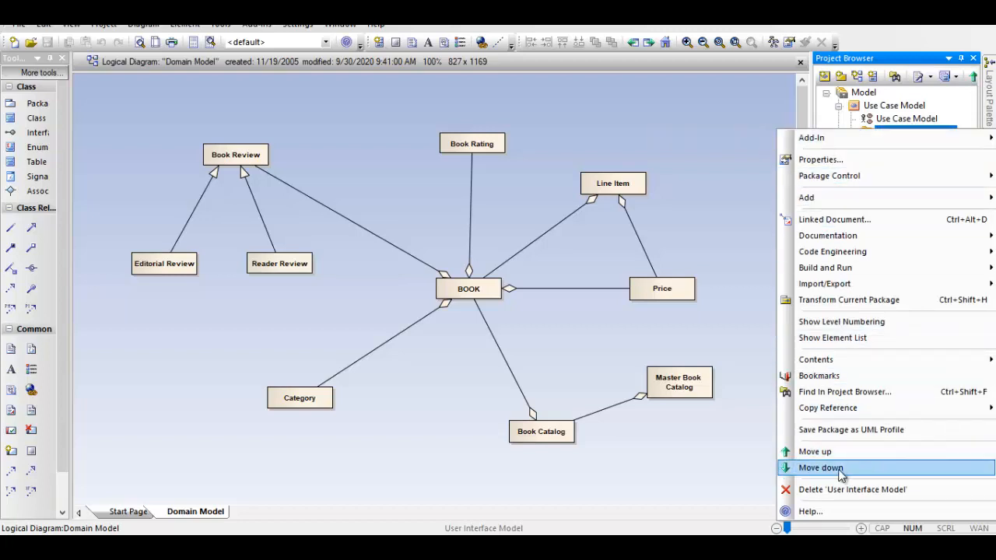
click(820, 493)
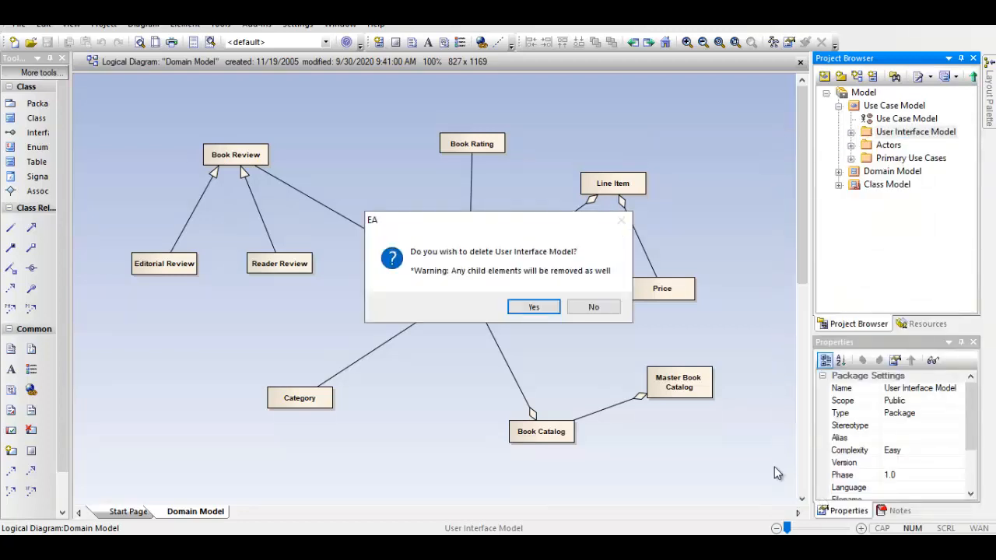
click(537, 306)
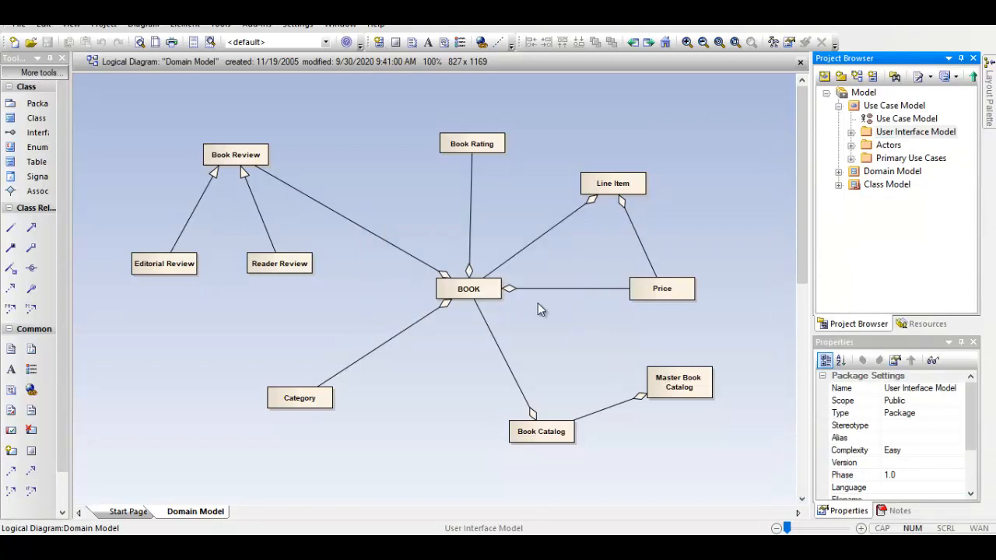
Add a User Interface model from the default technology directly under the Model root.
click(828, 94)
click(827, 94)
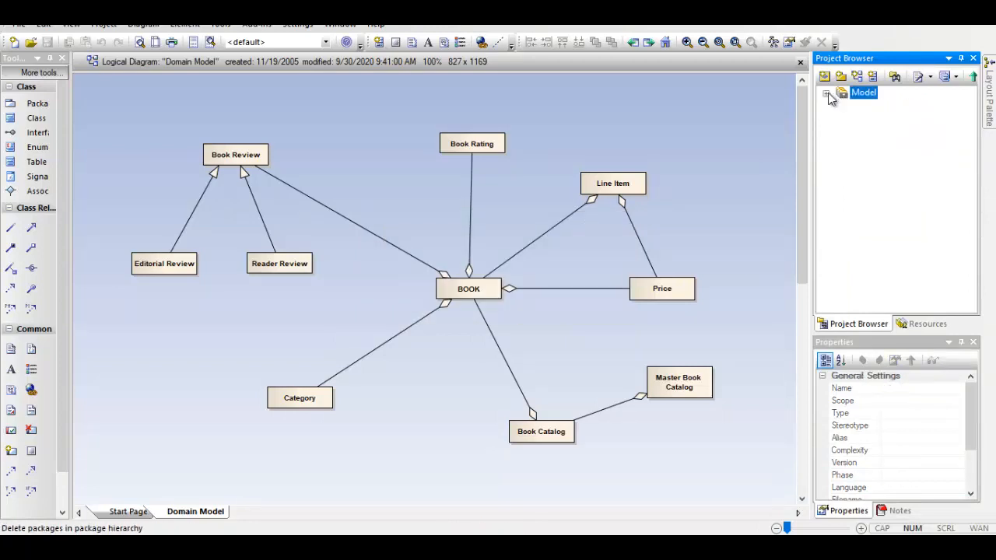
click(827, 94)
click(822, 79)
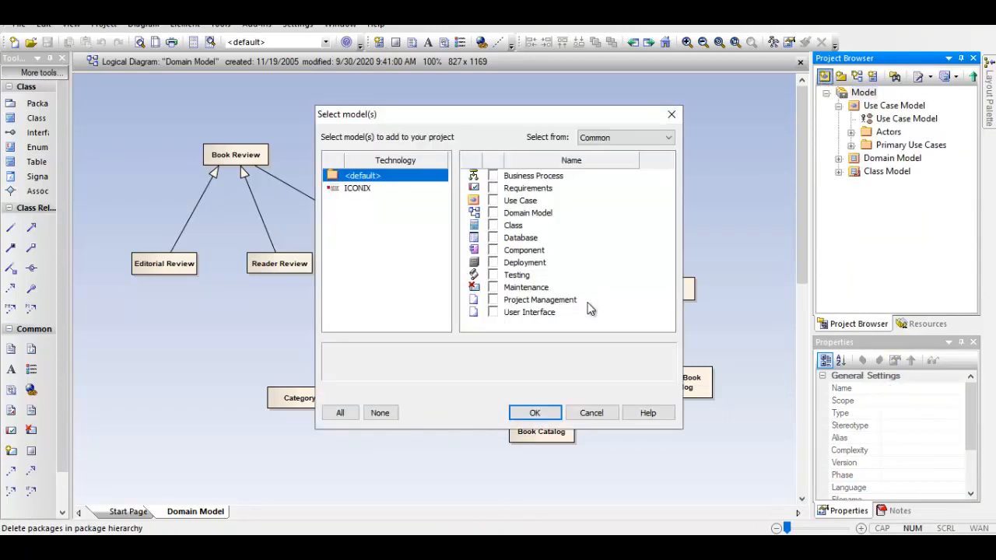
click(549, 313)
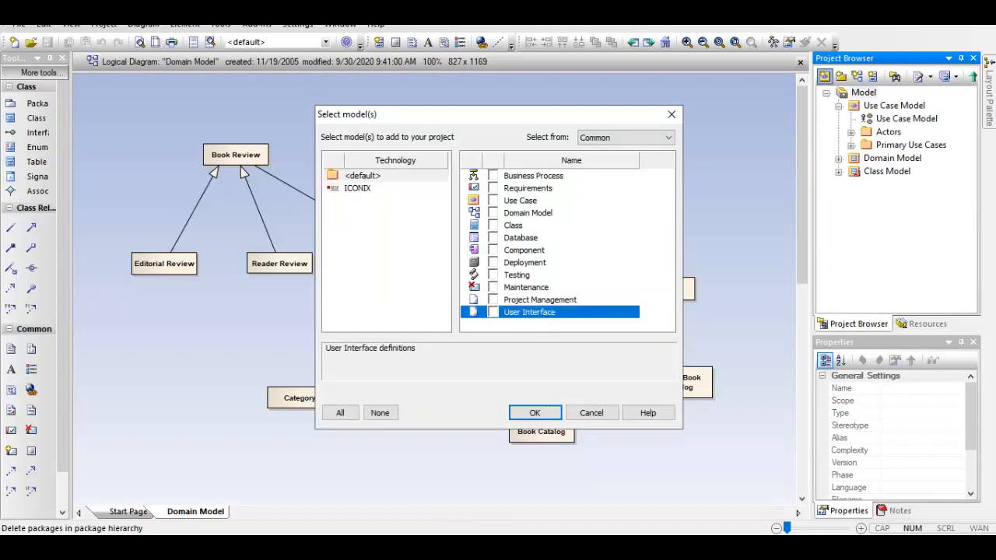
click(493, 312)
click(522, 418)
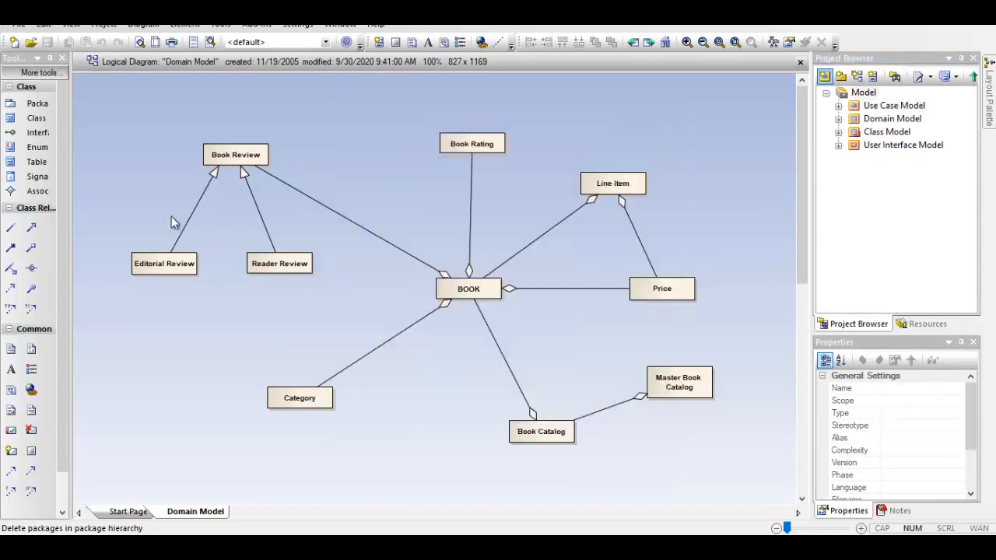
Open the User Interface Model diagram and delete all of its template elements.
click(839, 146)
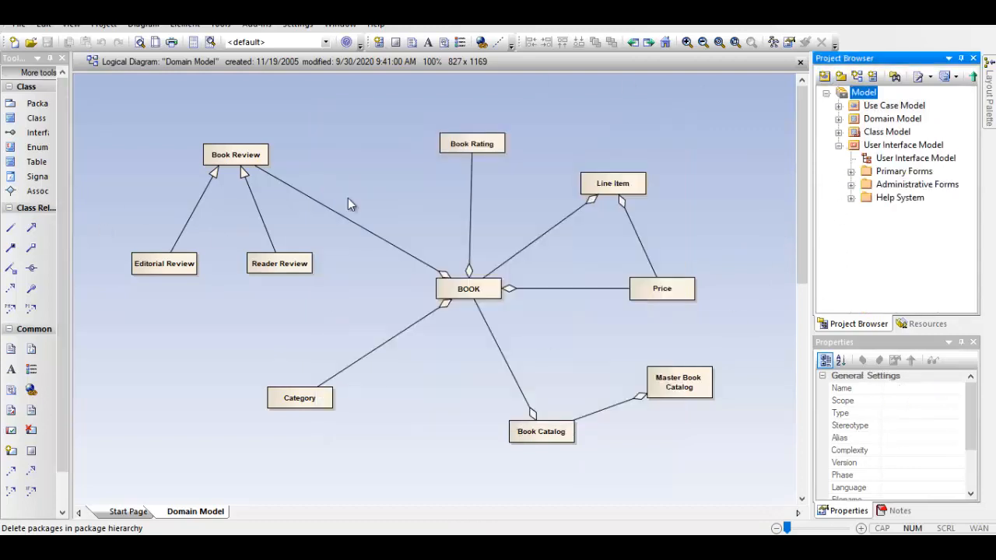
double_click(887, 159)
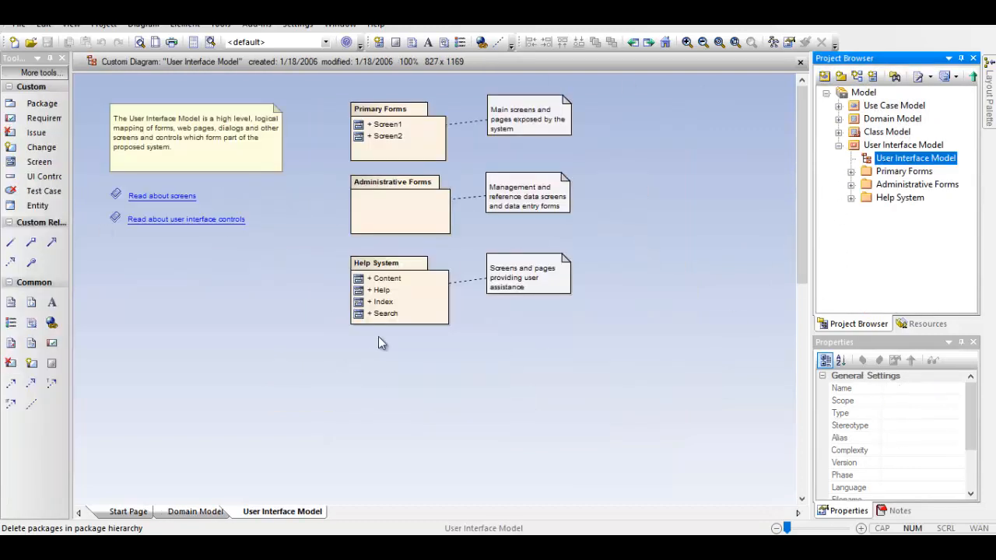
click(456, 406)
drag(645, 366, 478, 92)
click(556, 402)
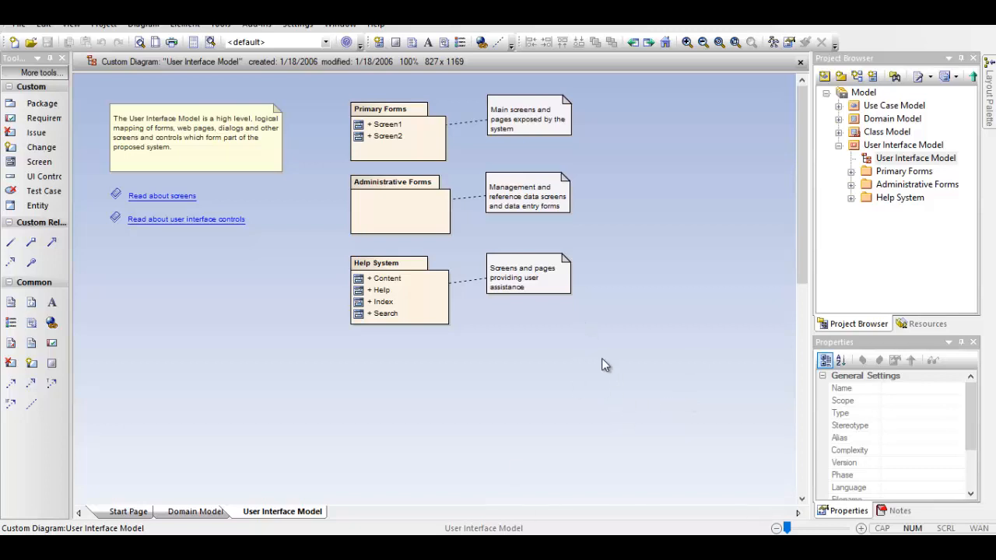
mouse_move(688, 450)
mouse_down()
mouse_move(331, 298)
mouse_move(85, 76)
mouse_up()
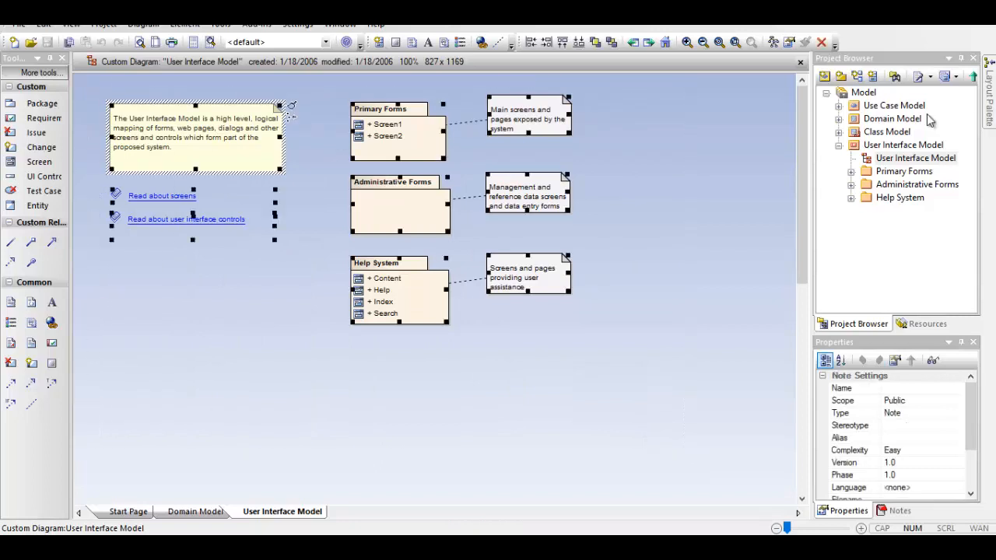
right_click(393, 140)
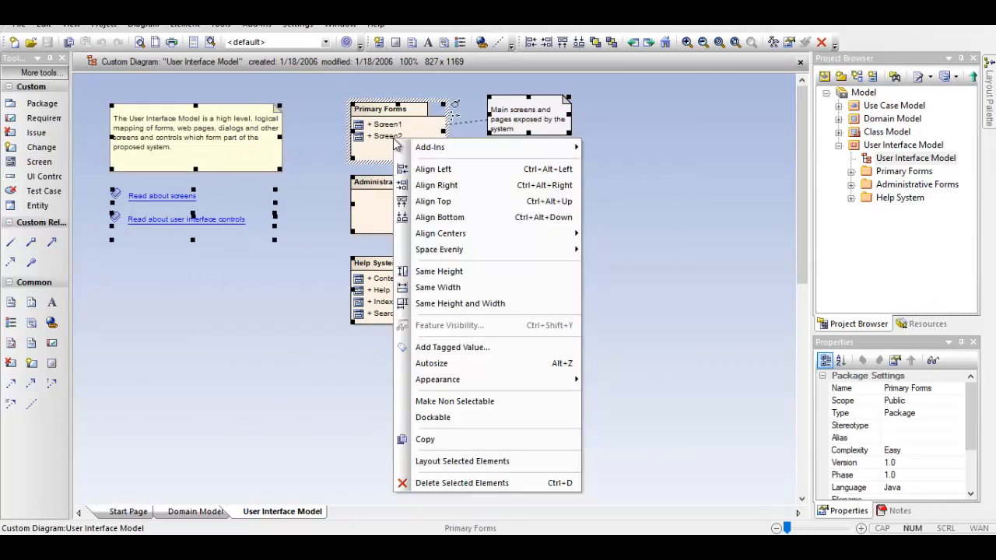
click(490, 482)
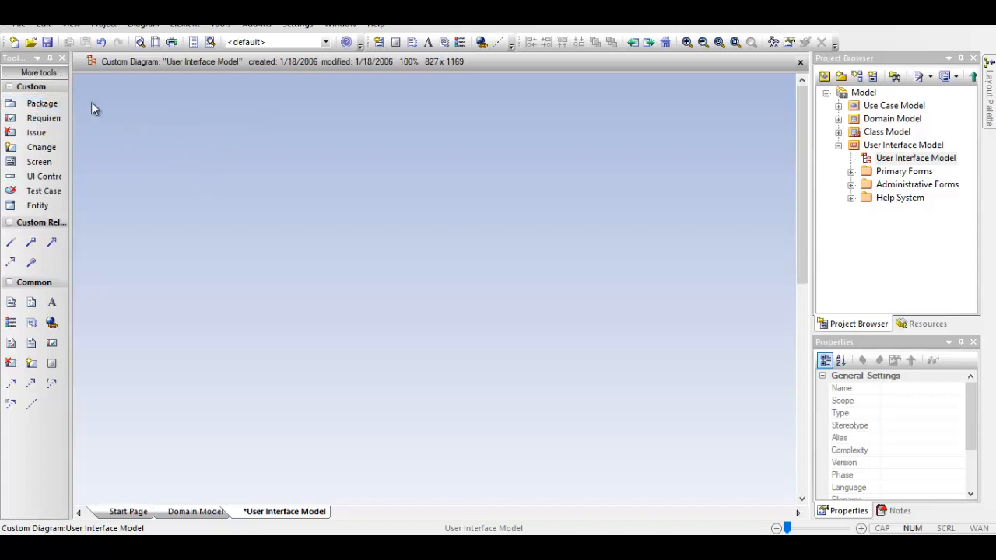
Place a new package on the emptied User Interface Model diagram.
click(39, 103)
click(330, 169)
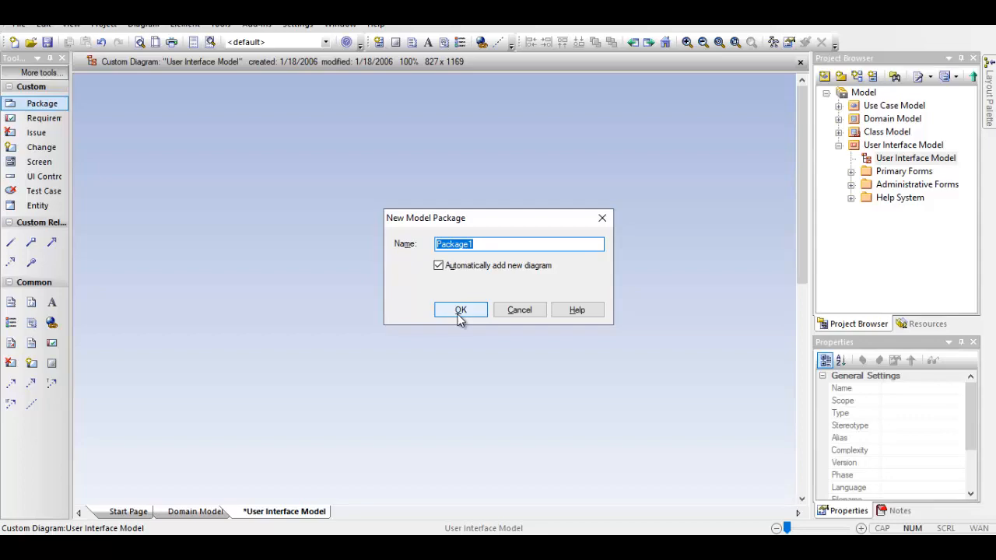
Switch to the presentation, page back to the slide about the individual use case diagrams, and return to Enterprise Architect.
key(alt+Tab)
key(Left)
key(Left)
key(Left)
key(Left)
key(Left)
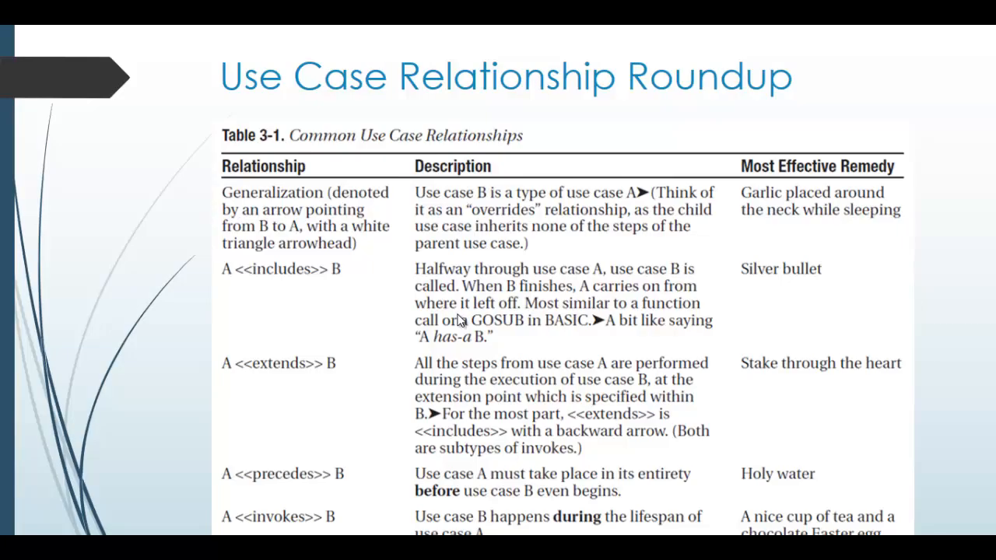
key(Left)
key(Left)
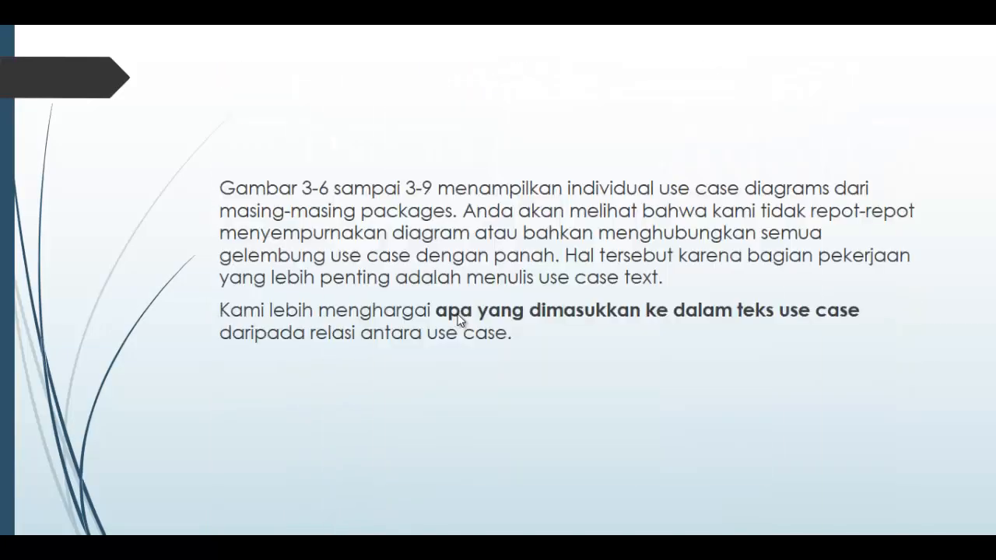
key(alt+Tab)
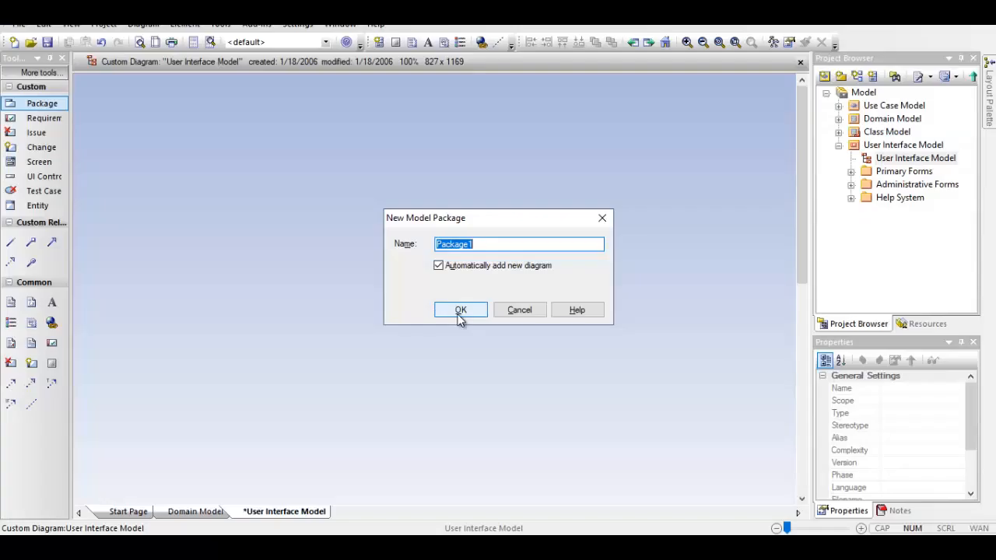
Name the new package Shopping and add it to the diagram with default properties, without creating a child diagram.
text(Shopping)
click(460, 310)
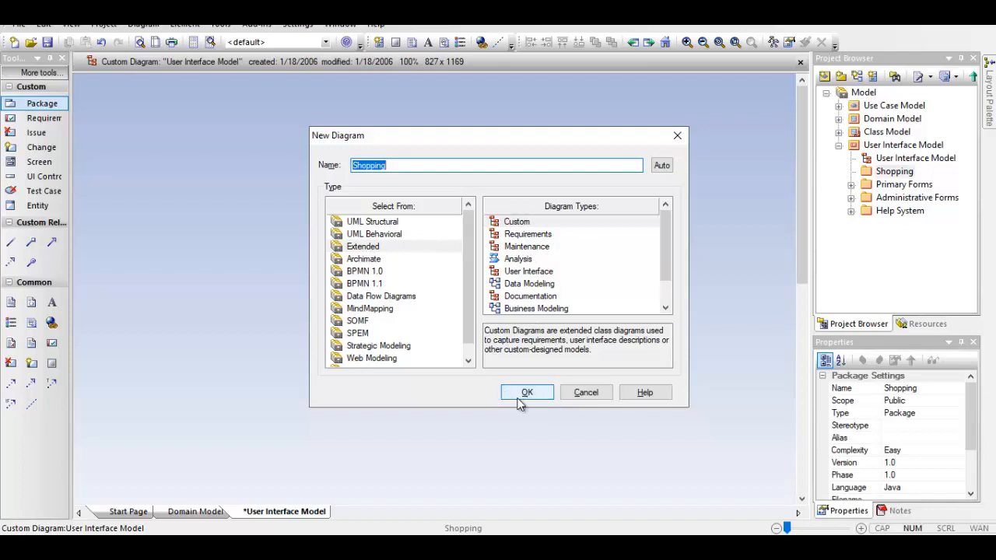
click(382, 235)
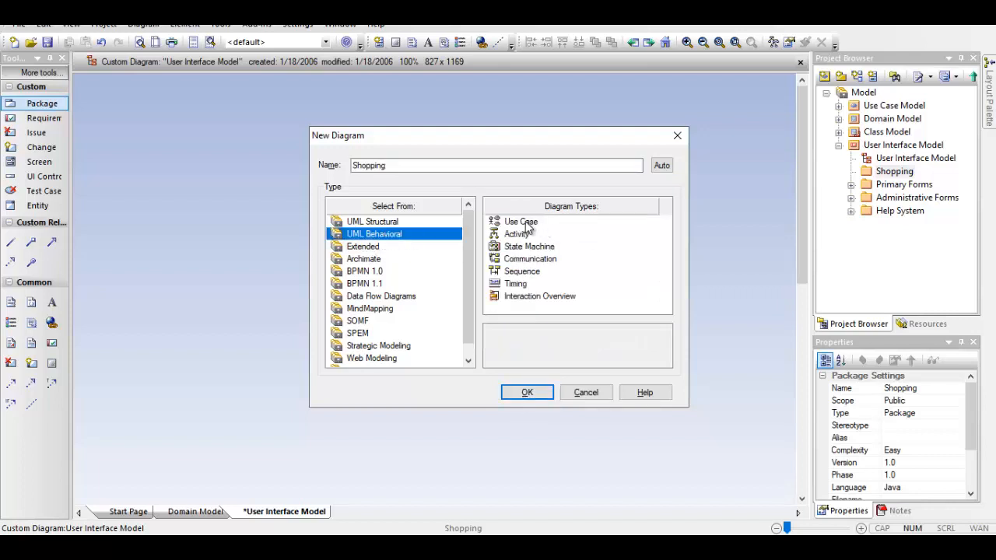
click(527, 225)
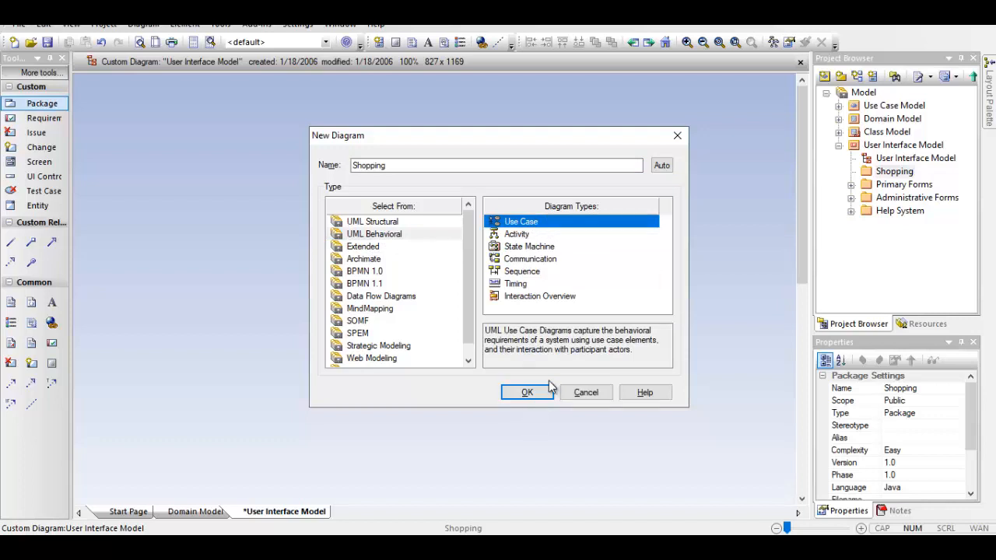
click(528, 399)
click(578, 393)
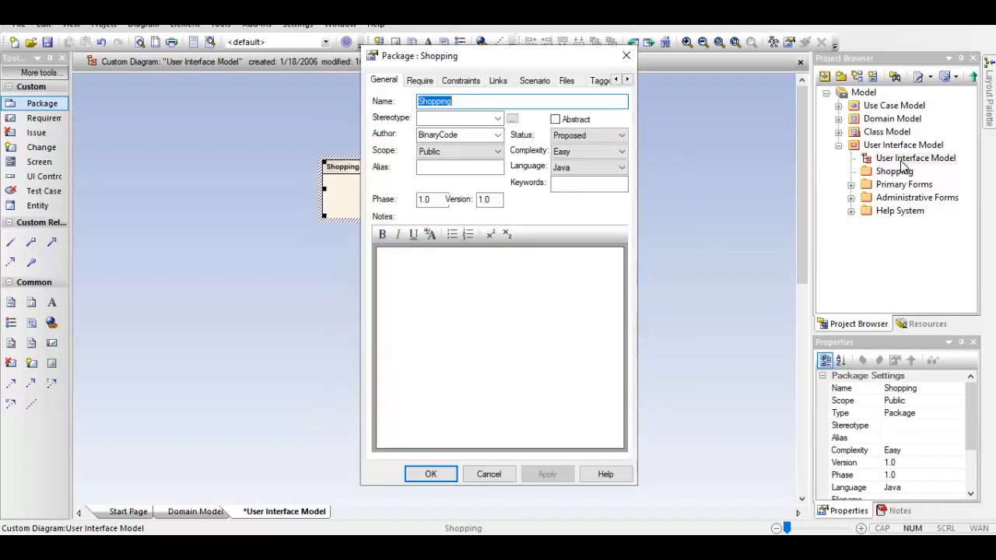
click(448, 473)
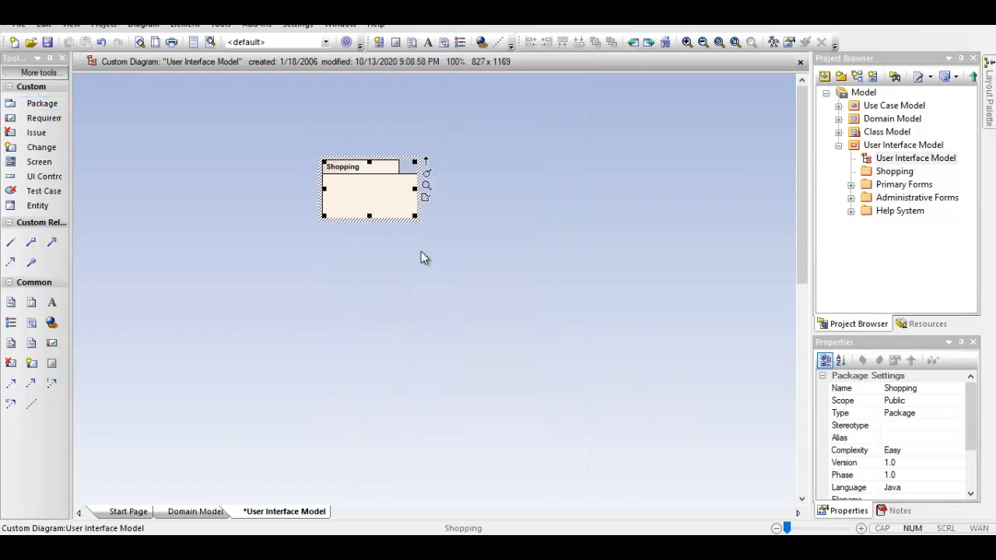
double_click(350, 194)
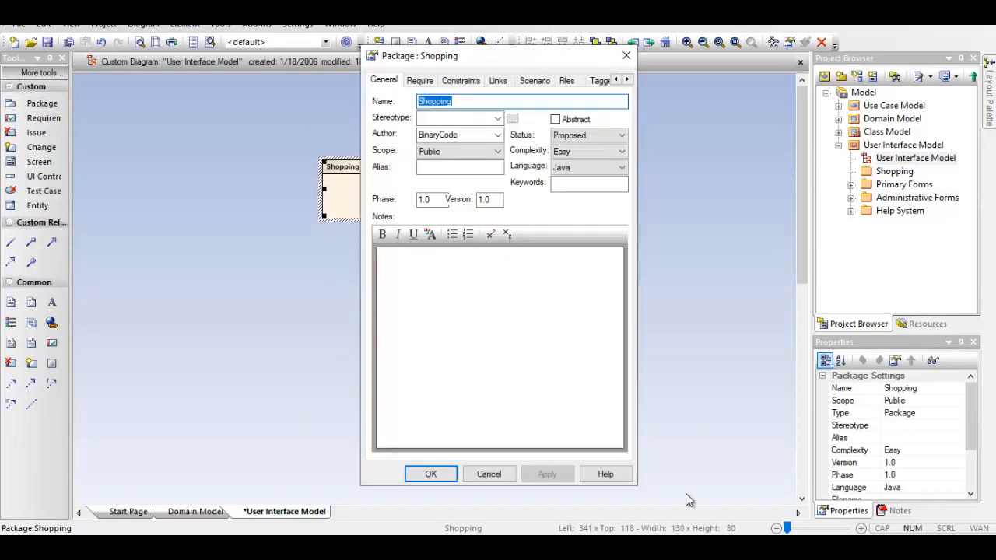
click(497, 467)
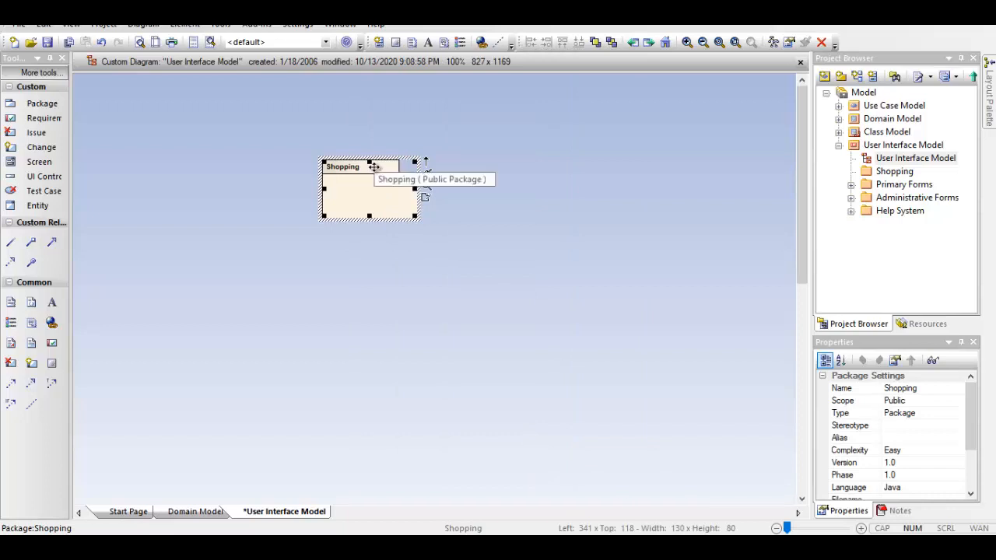
click(888, 174)
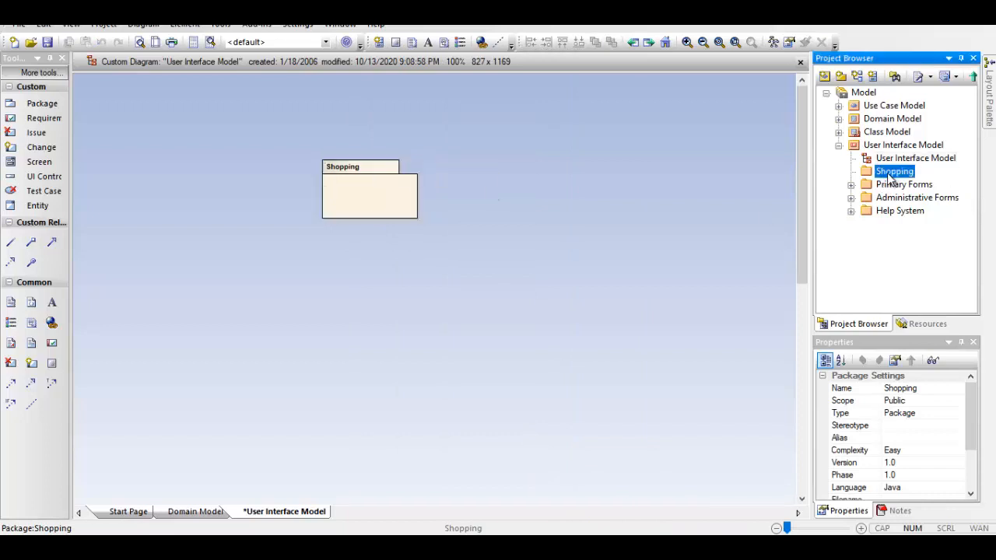
click(444, 345)
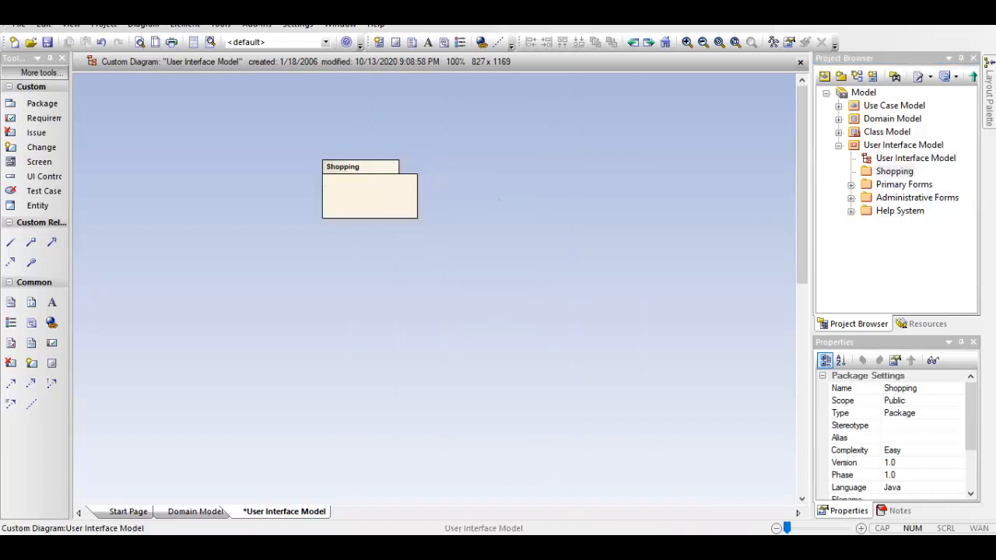
right_click(348, 193)
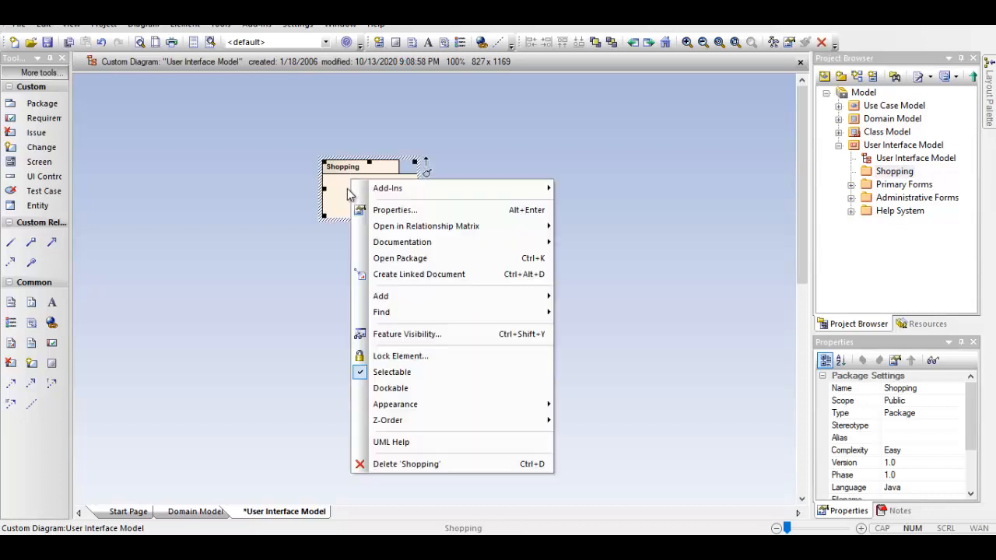
click(669, 218)
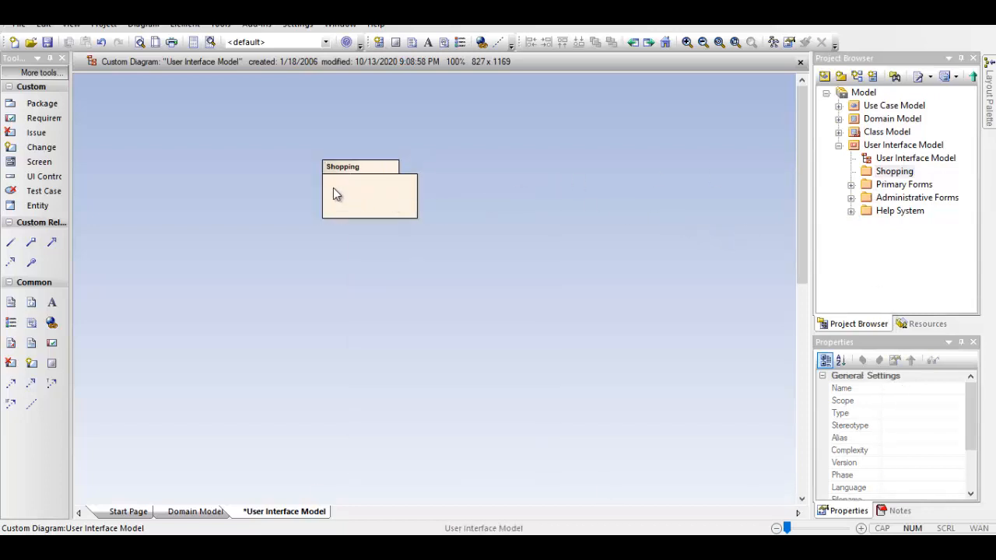
click(372, 194)
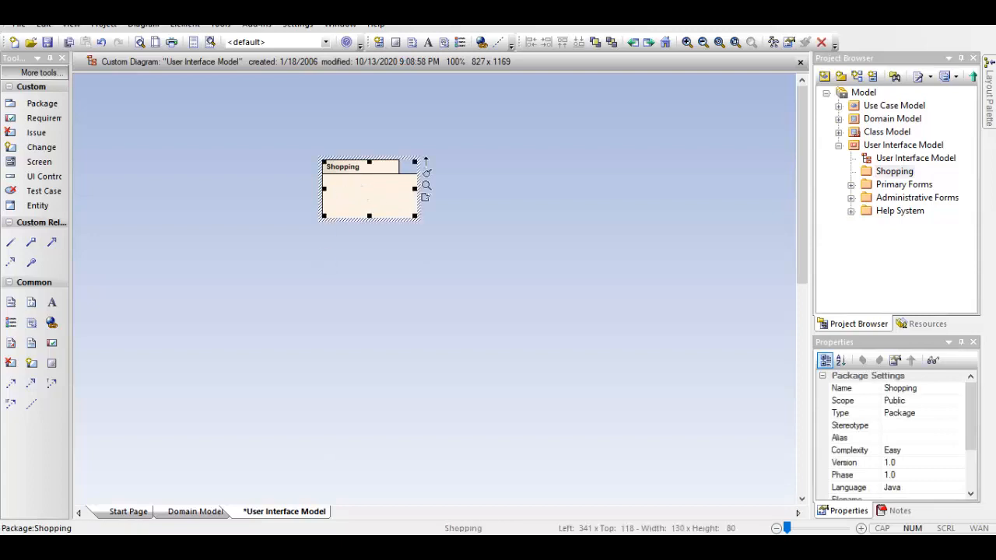
Try to place a Screen element inside the Shopping package, and delete it from the diagram.
click(14, 162)
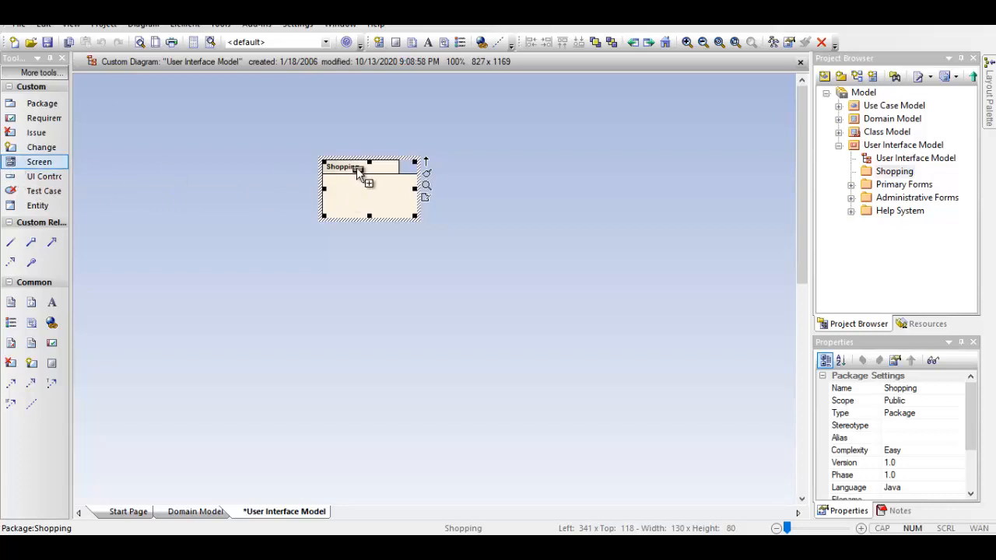
click(345, 190)
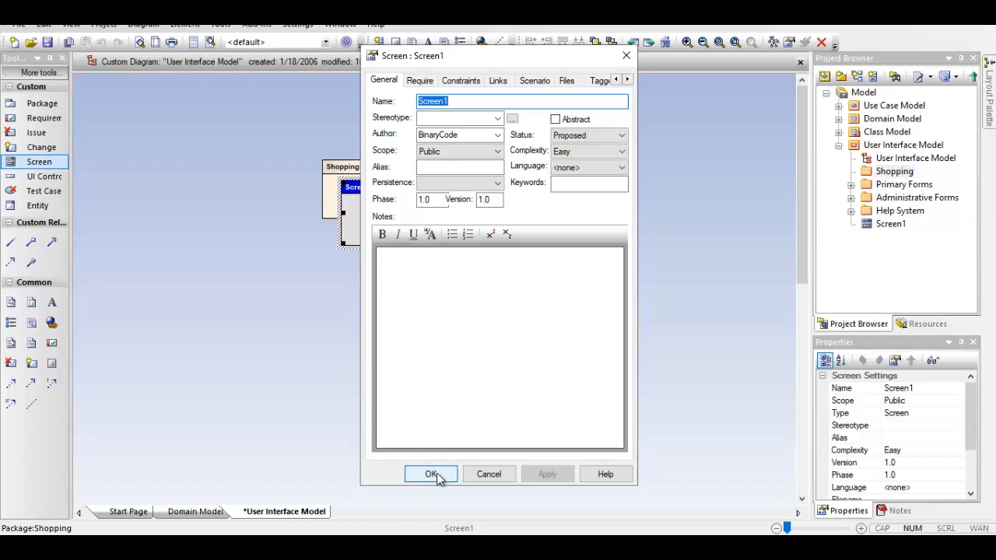
click(490, 477)
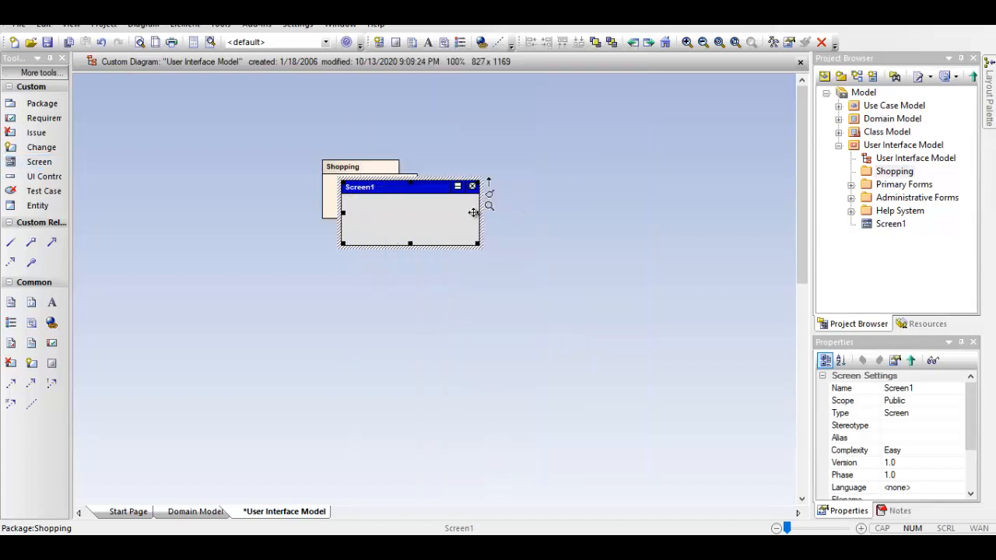
right_click(397, 193)
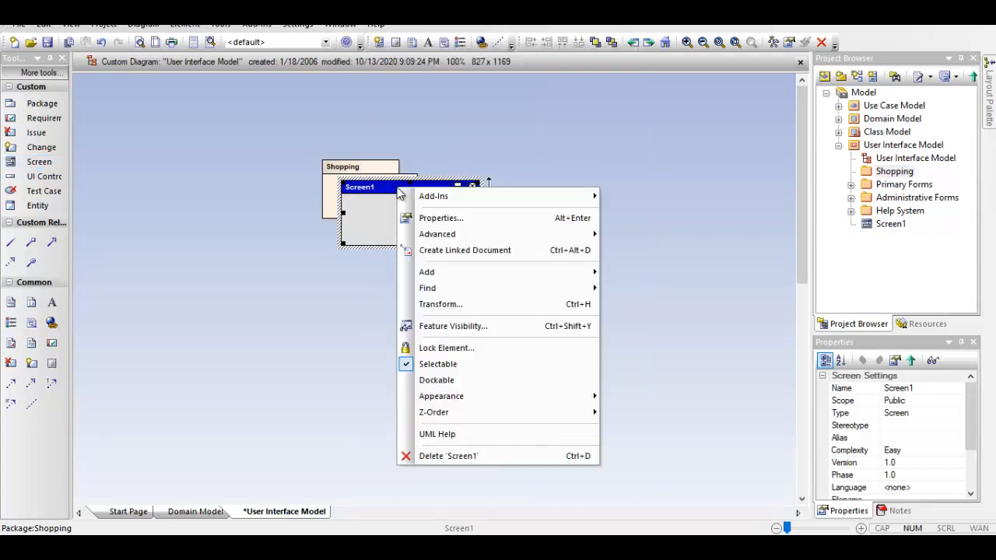
click(478, 456)
Delete the Shopping package from the User Interface Model diagram.
click(362, 182)
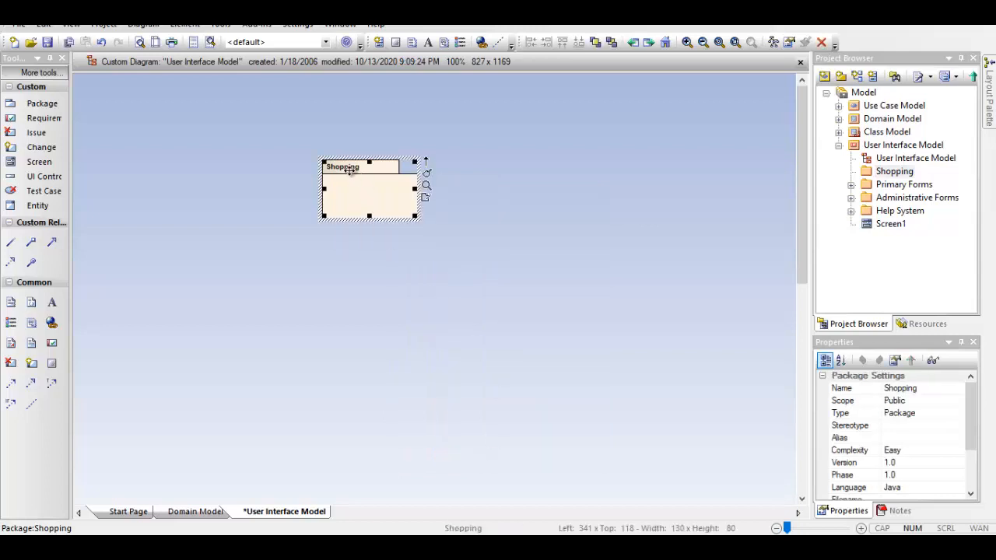
drag(370, 166, 247, 137)
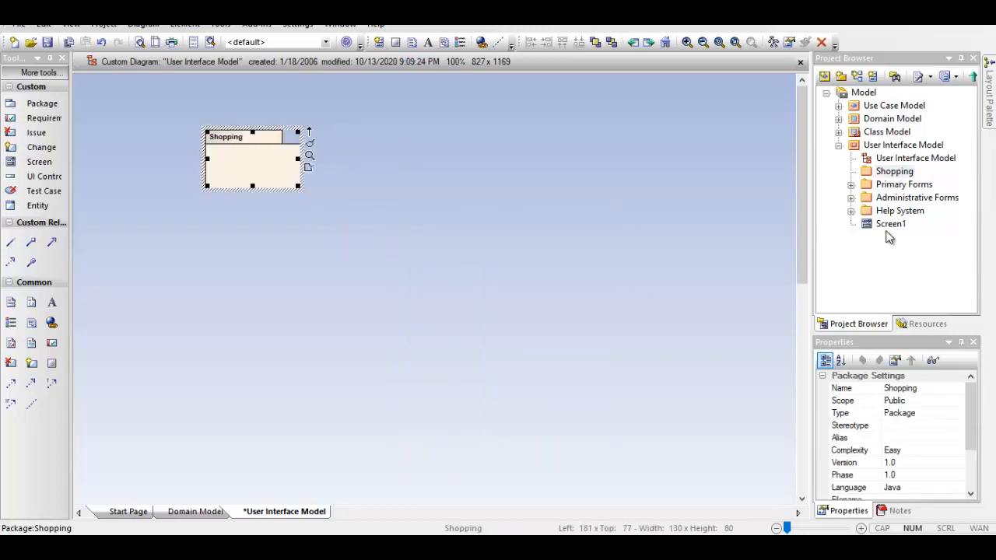
click(904, 158)
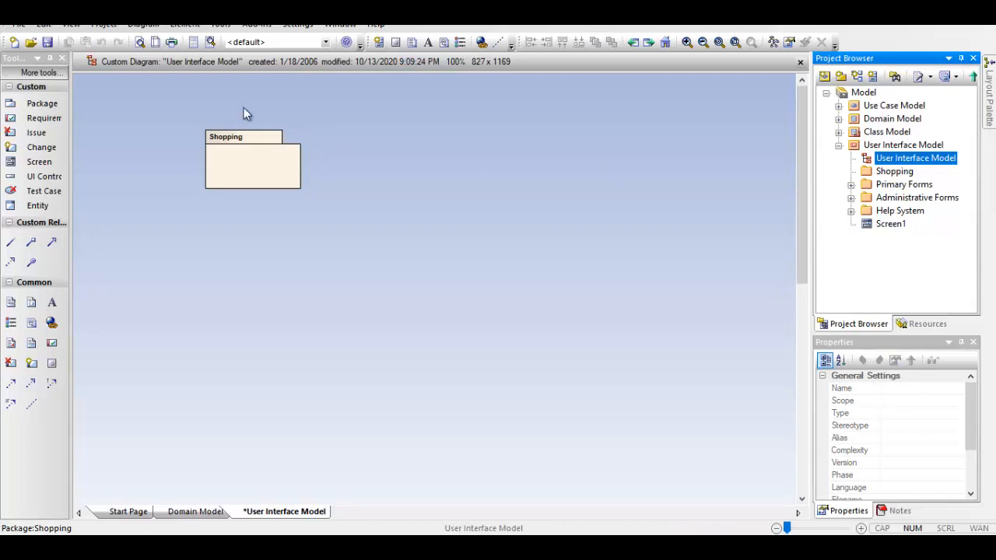
drag(173, 99, 371, 225)
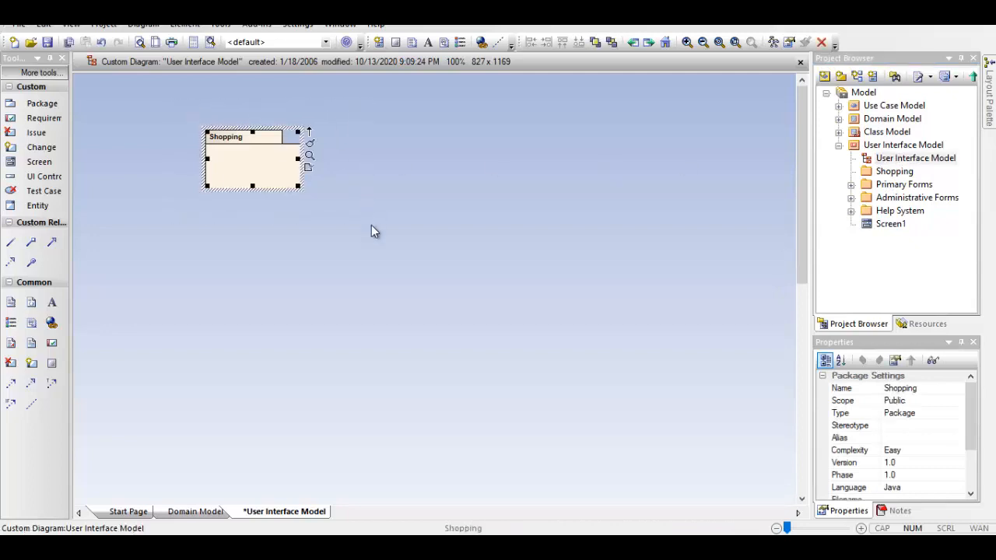
key(Delete)
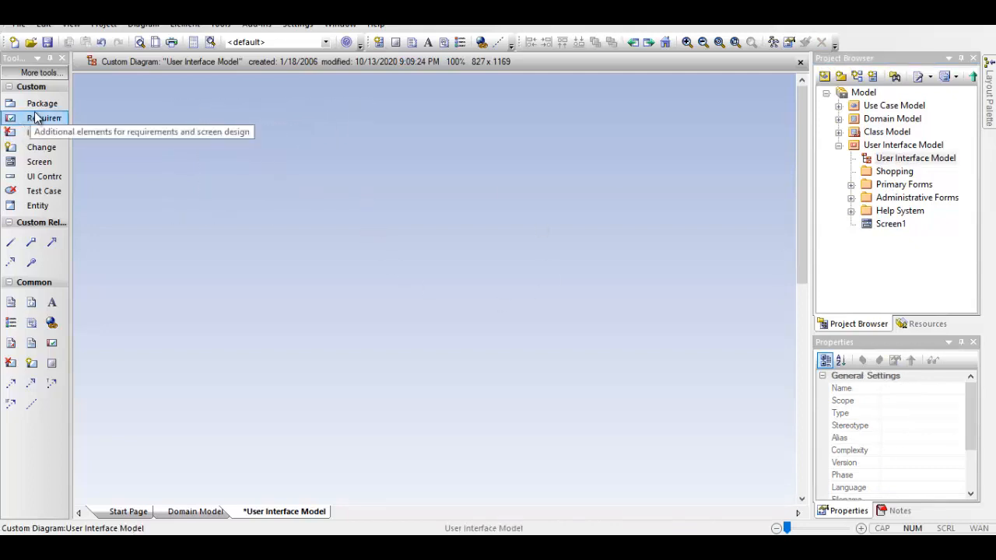
Place a Screen element on the empty User Interface Model diagram, keeping its default name and properties.
click(39, 162)
click(236, 159)
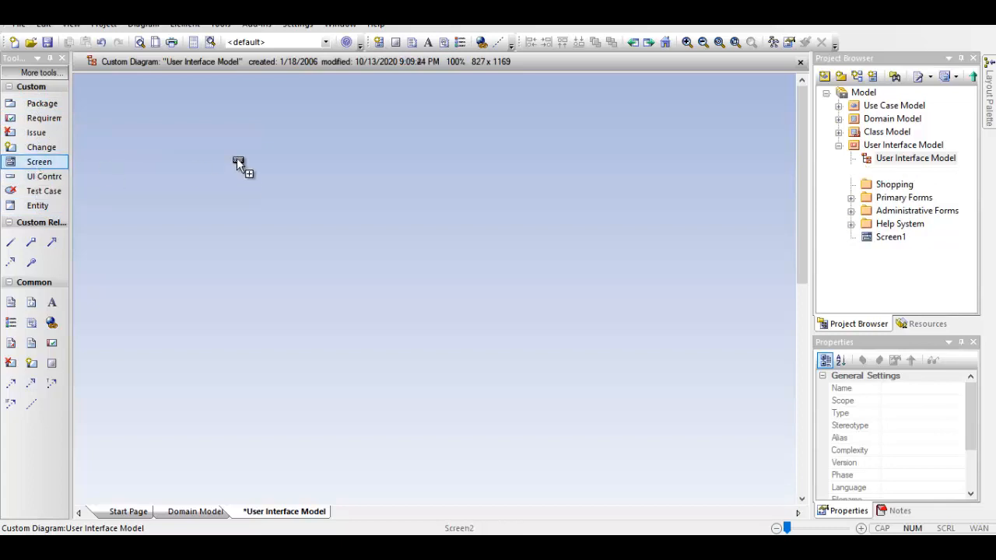
click(445, 469)
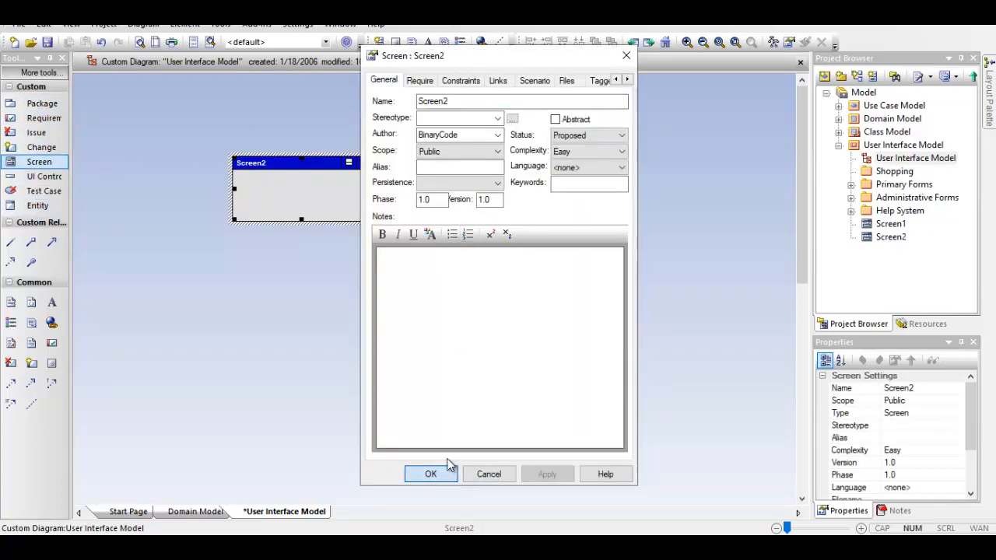
click(304, 228)
click(305, 193)
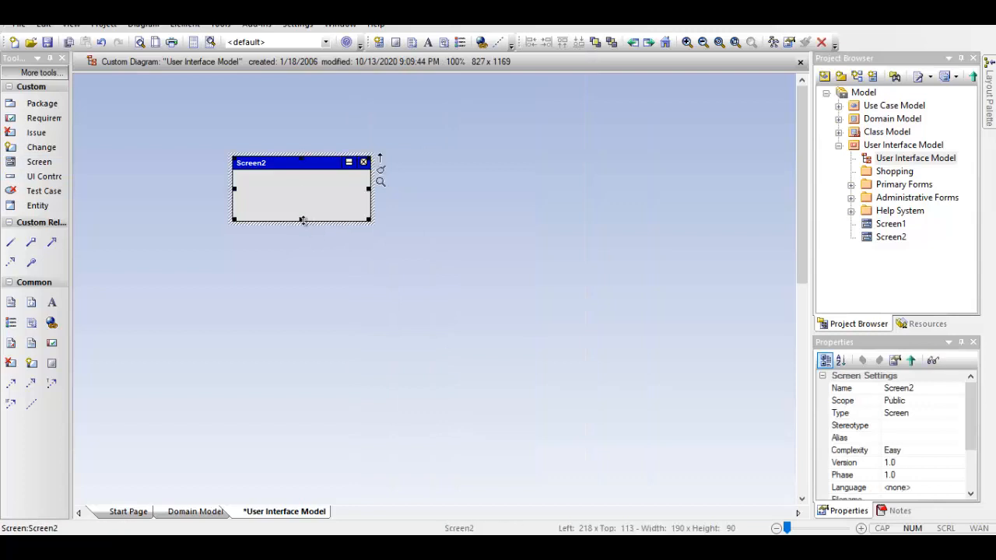
Enlarge the Screen element on the diagram to about 321 wide and 175 high.
drag(303, 220, 303, 282)
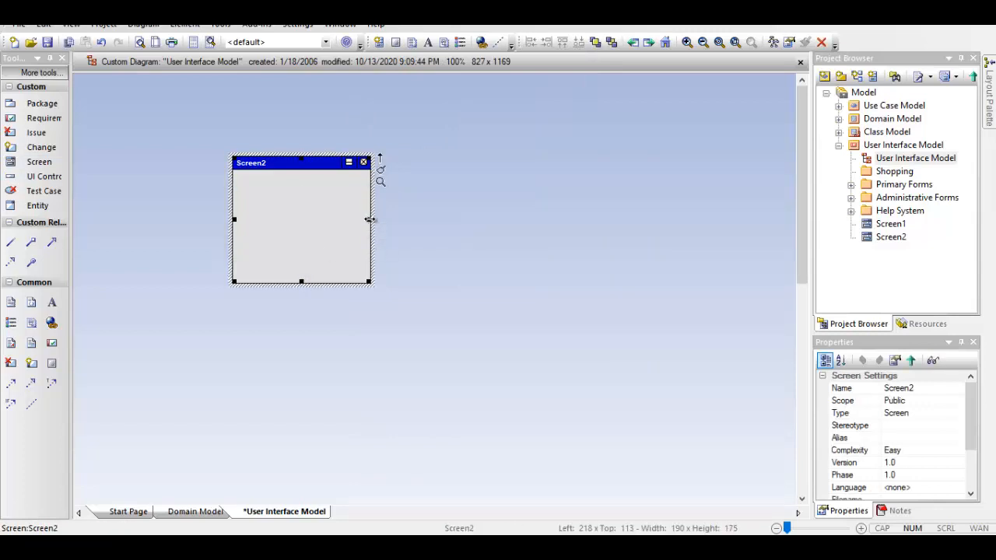
drag(370, 220, 466, 225)
click(130, 196)
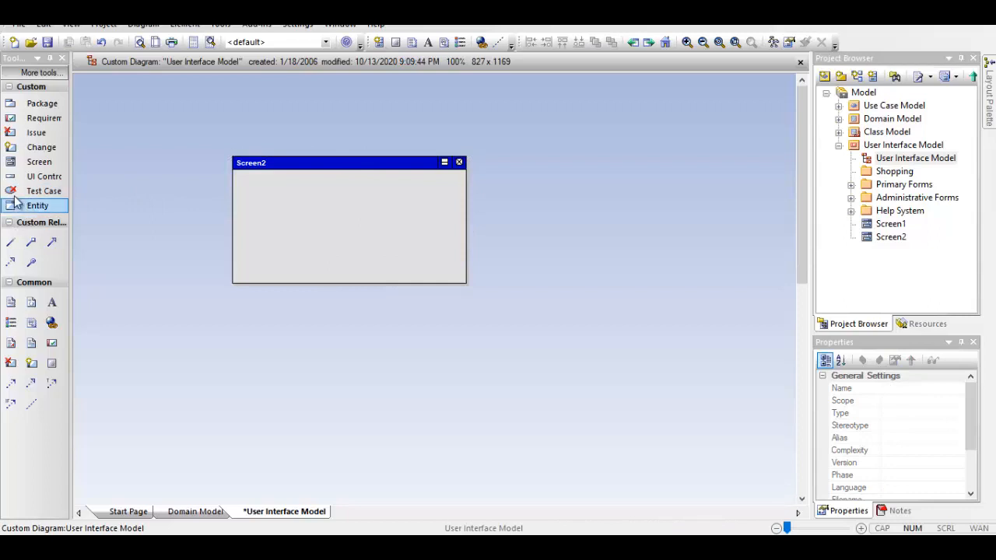
Switch the toolbox to the User Interface element set.
click(31, 383)
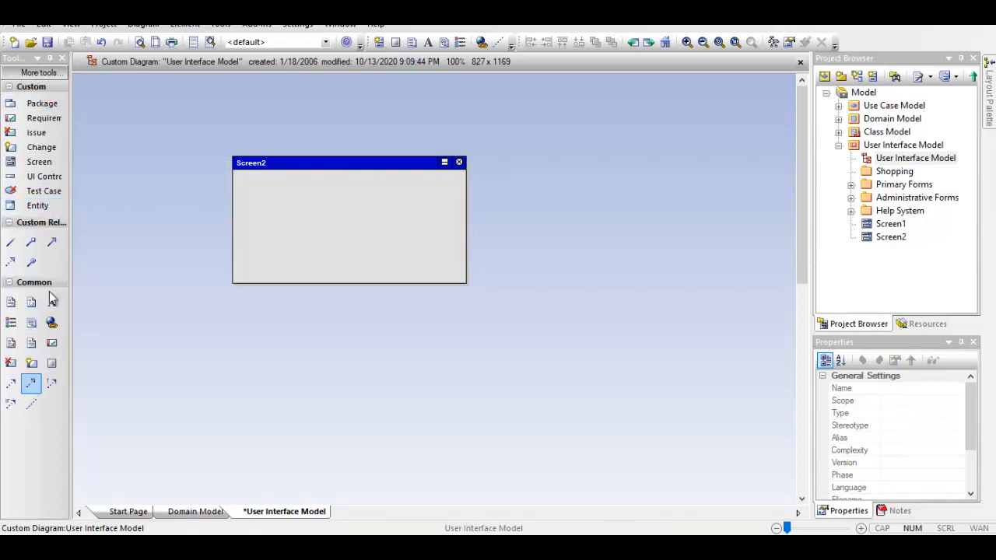
key(Escape)
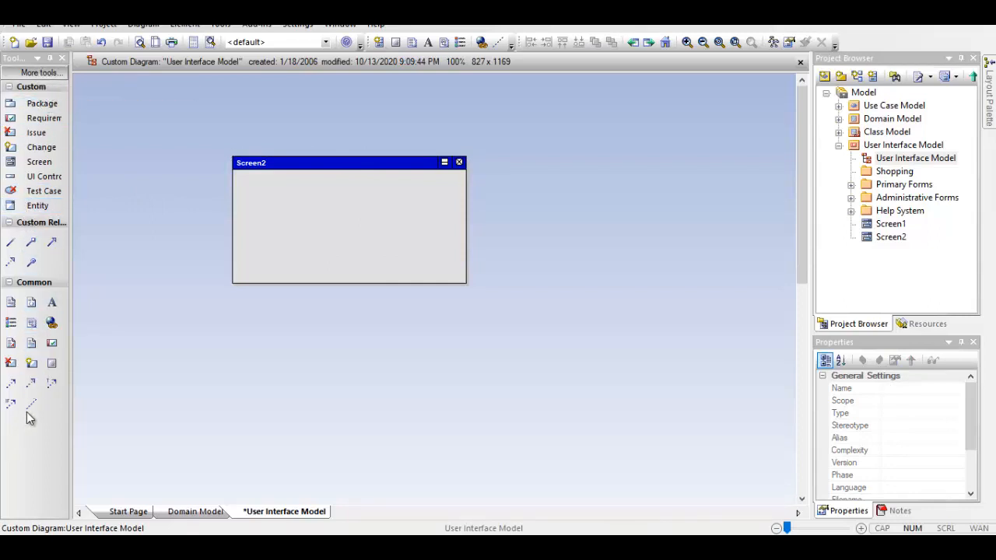
click(37, 73)
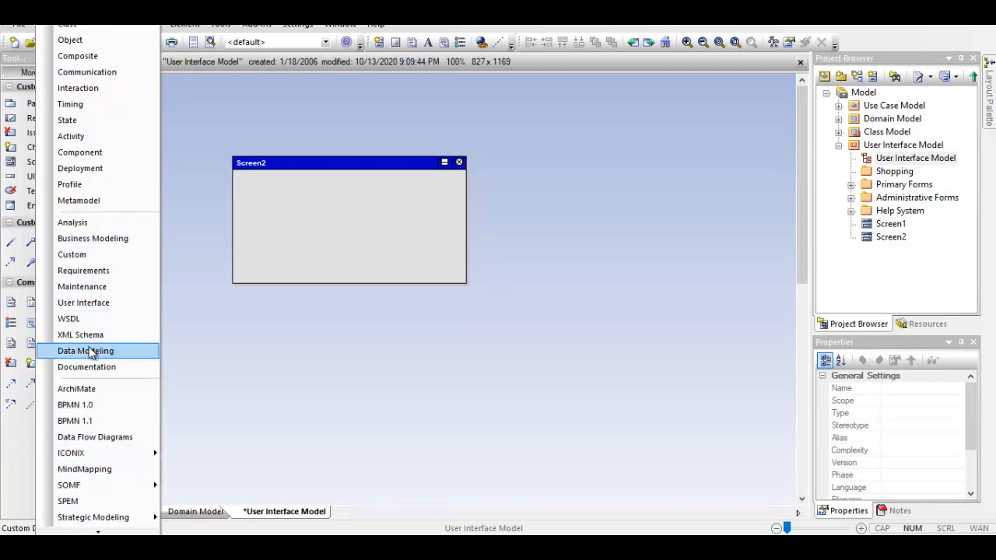
click(95, 303)
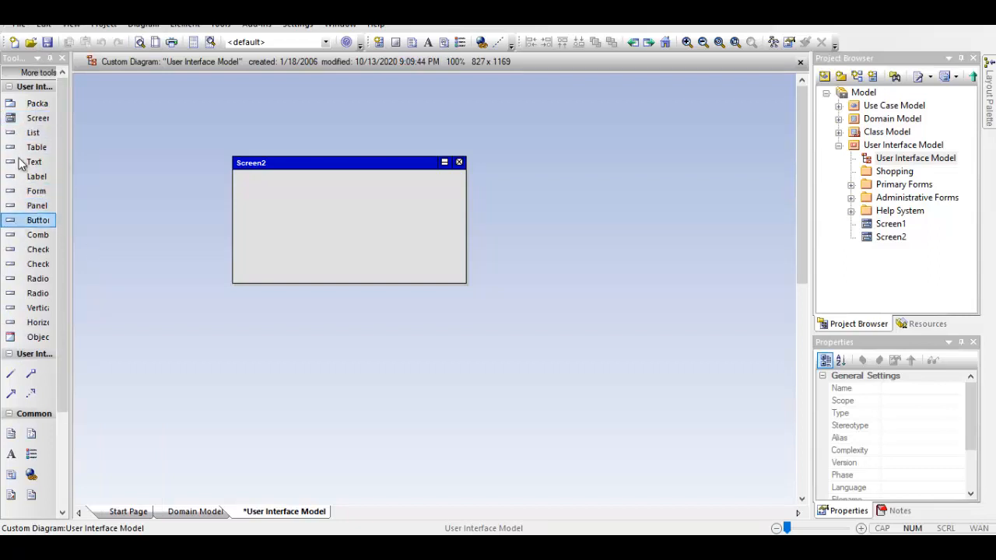
Place a List control inside the Screen element, near its upper-left corner.
click(269, 208)
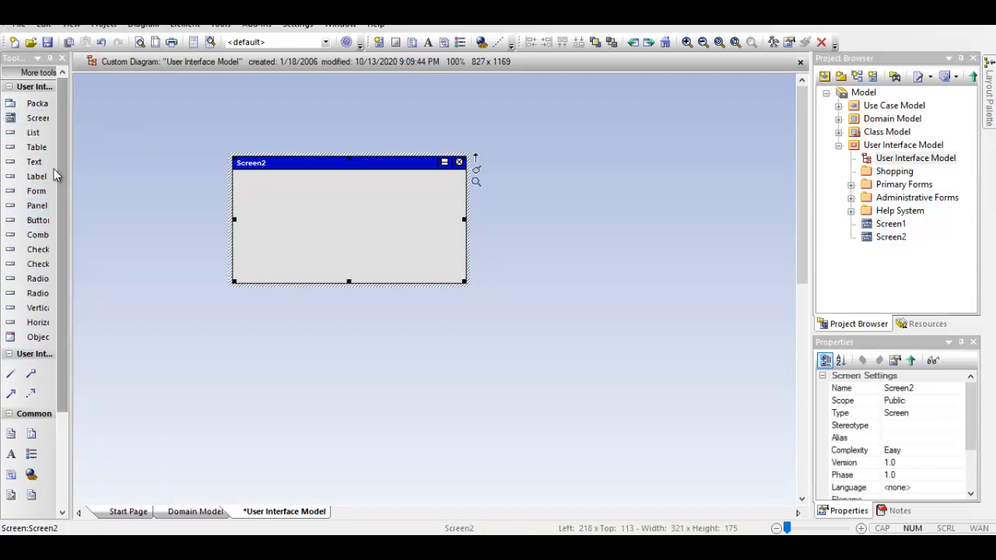
click(20, 136)
click(259, 184)
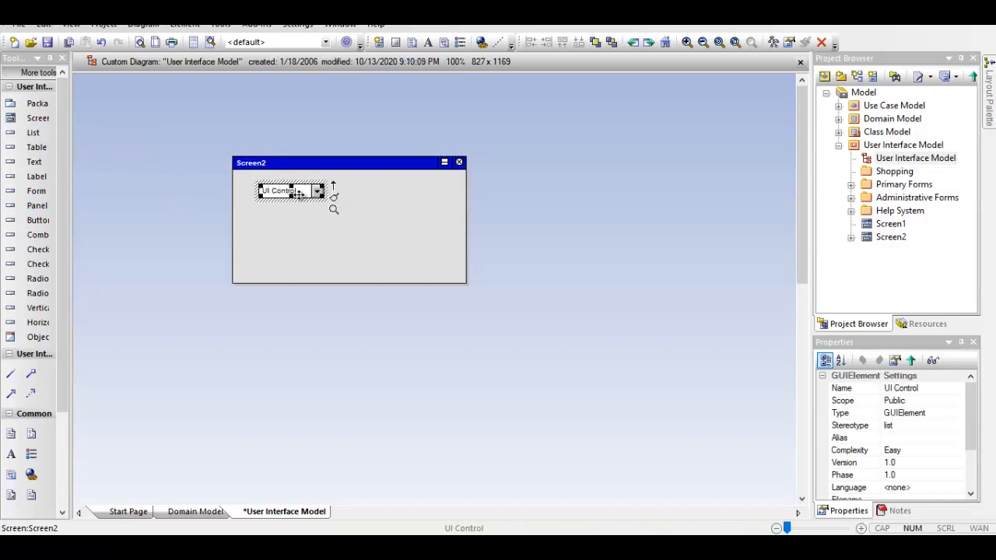
Shift the List control further right inside Screen2 and place a Label control directly to its left.
drag(298, 194, 341, 194)
click(36, 176)
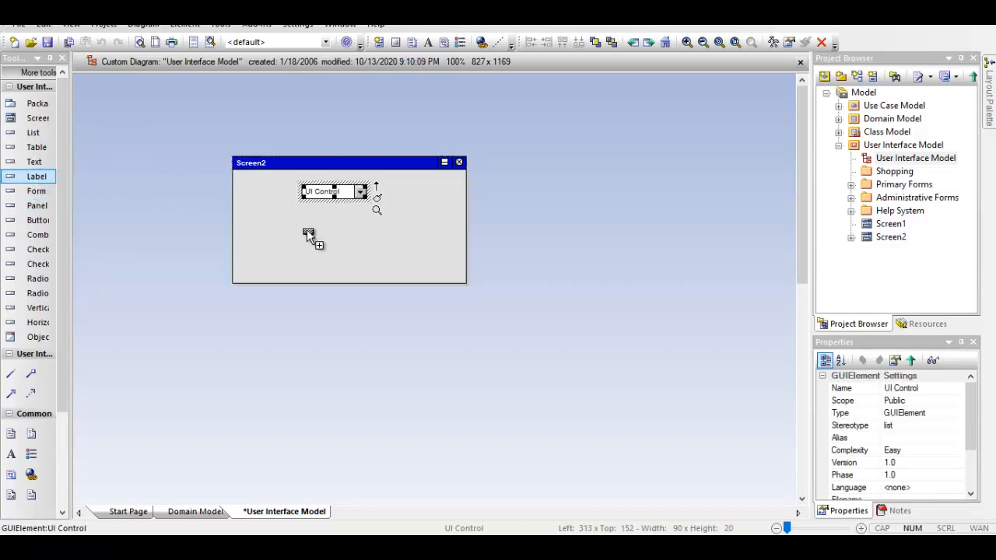
click(251, 189)
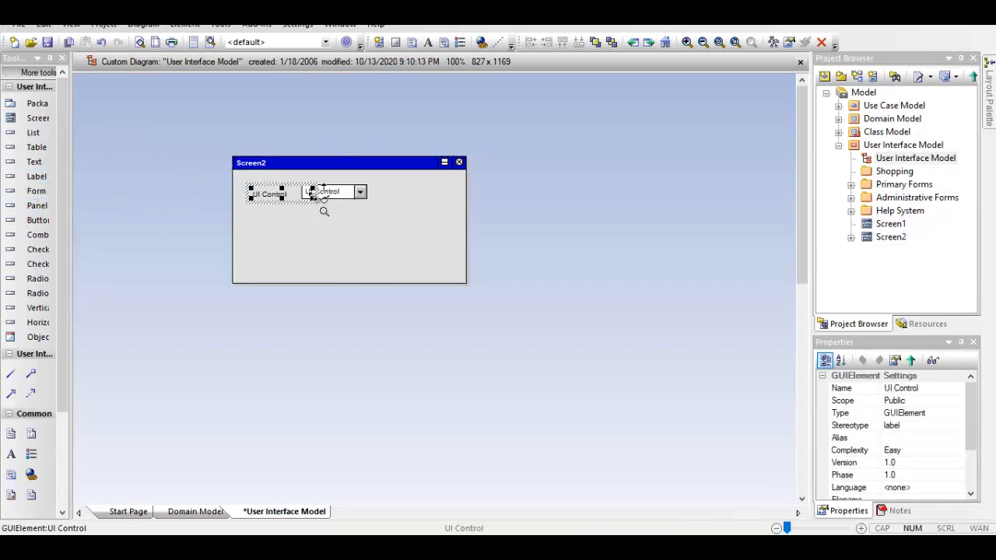
drag(281, 190, 273, 191)
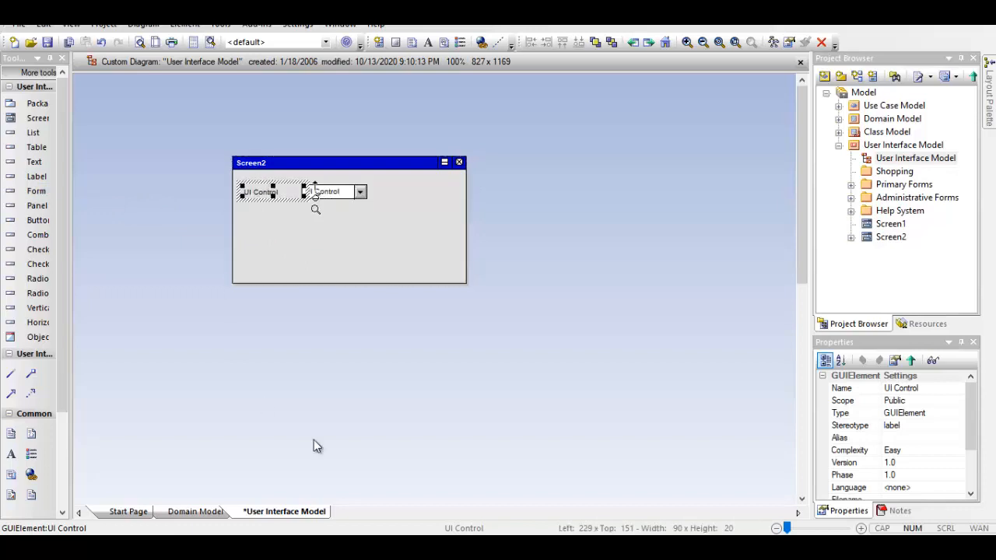
Place a Panel control below the label inside Screen2 and extend its lower edge nearly to the screen's bottom border.
click(15, 205)
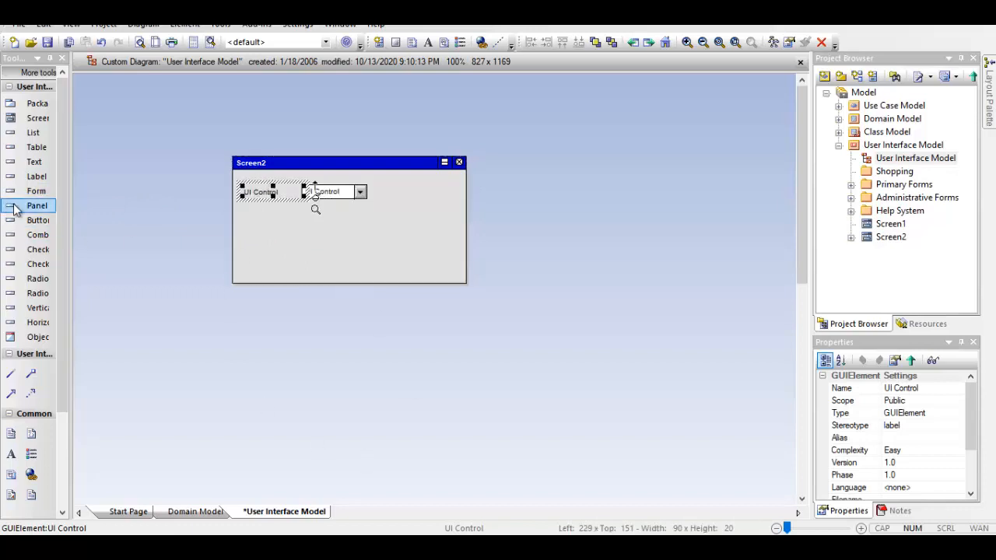
click(249, 226)
click(338, 281)
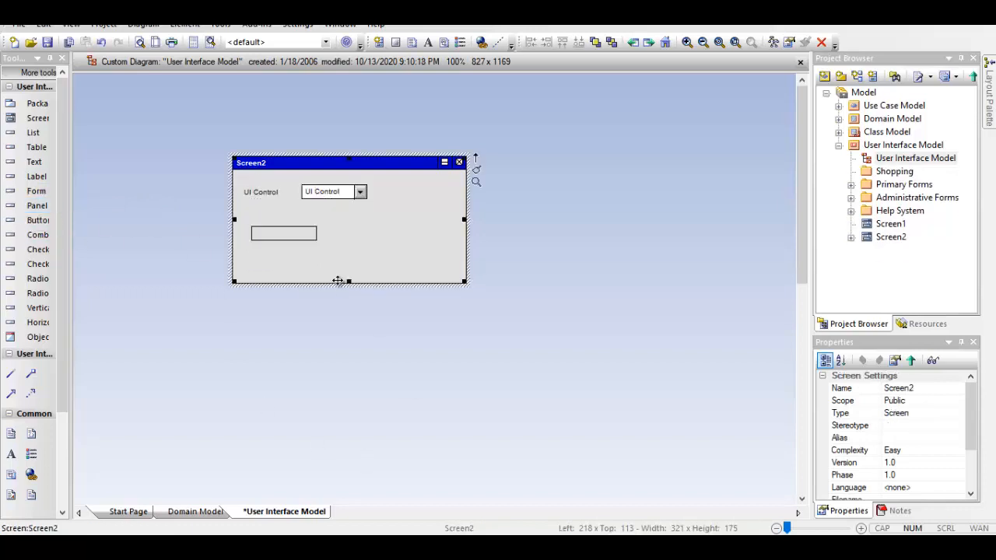
click(286, 234)
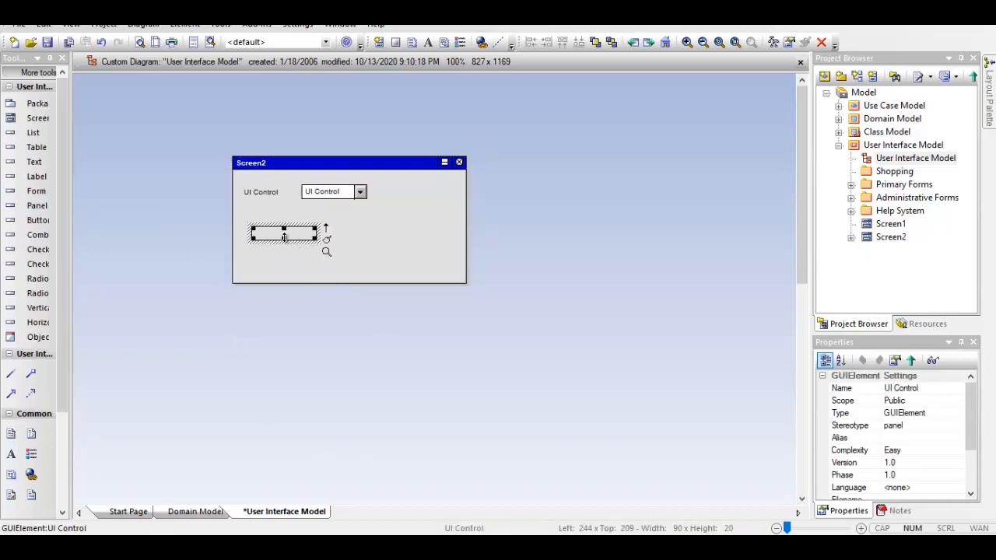
drag(285, 237, 285, 273)
click(368, 246)
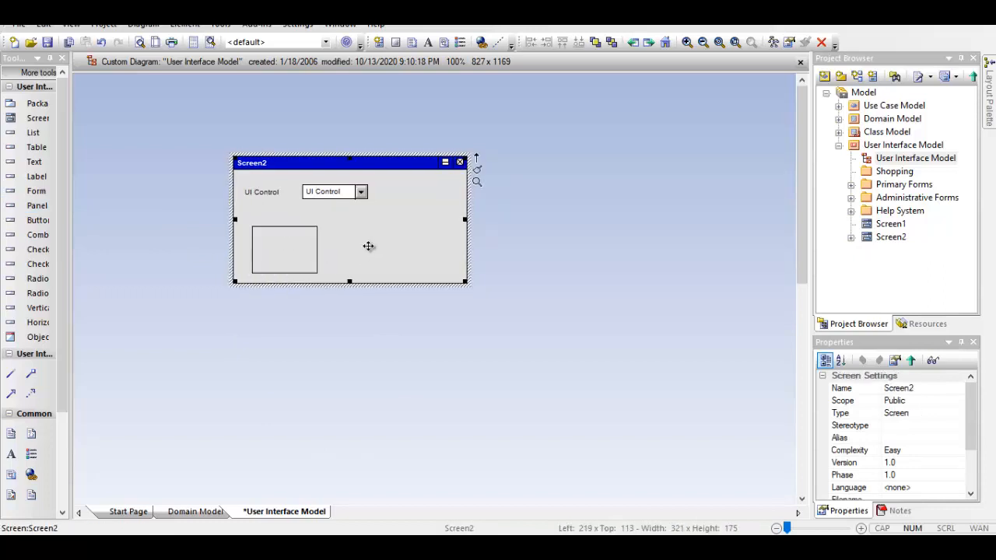
click(593, 248)
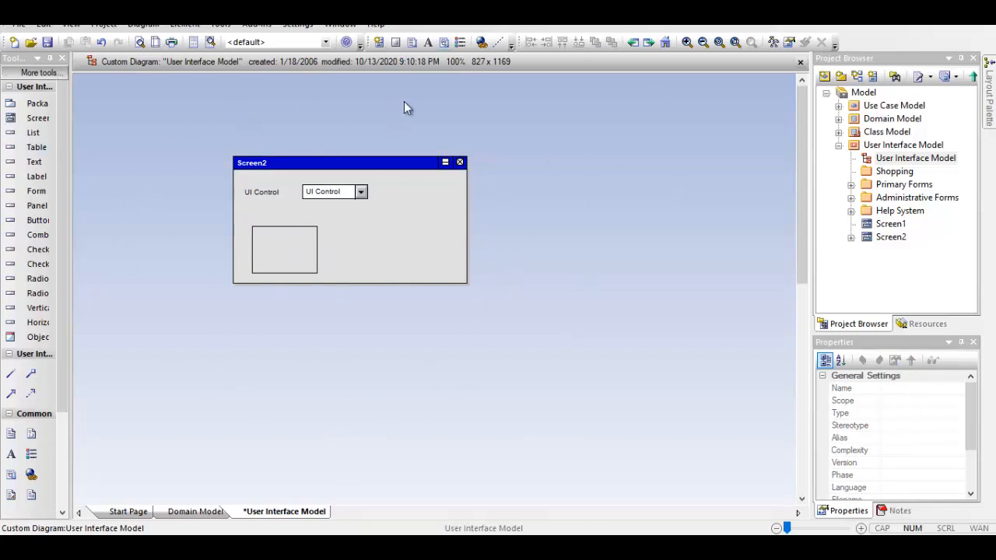
Open the Use Case Model diagram from the project's Use Case Model package.
click(839, 120)
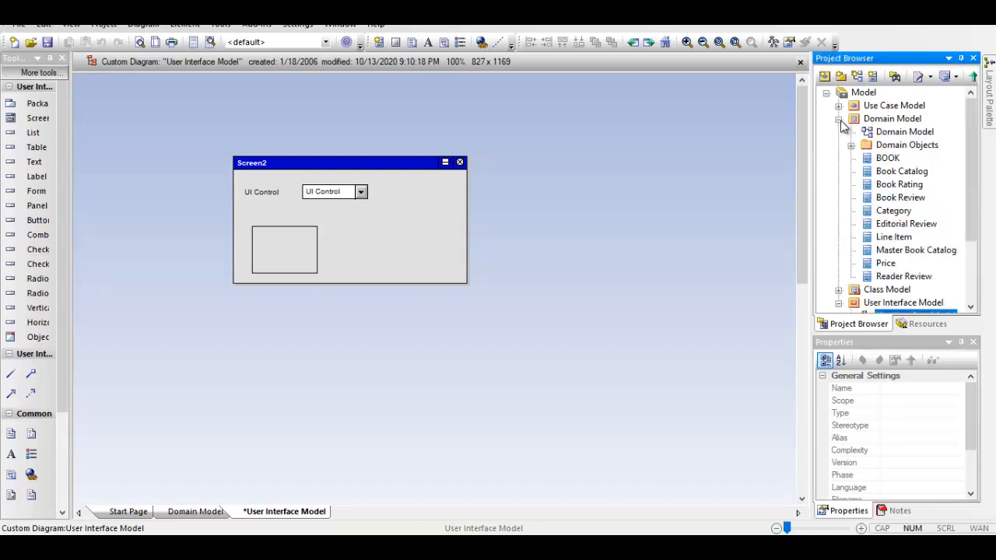
click(839, 120)
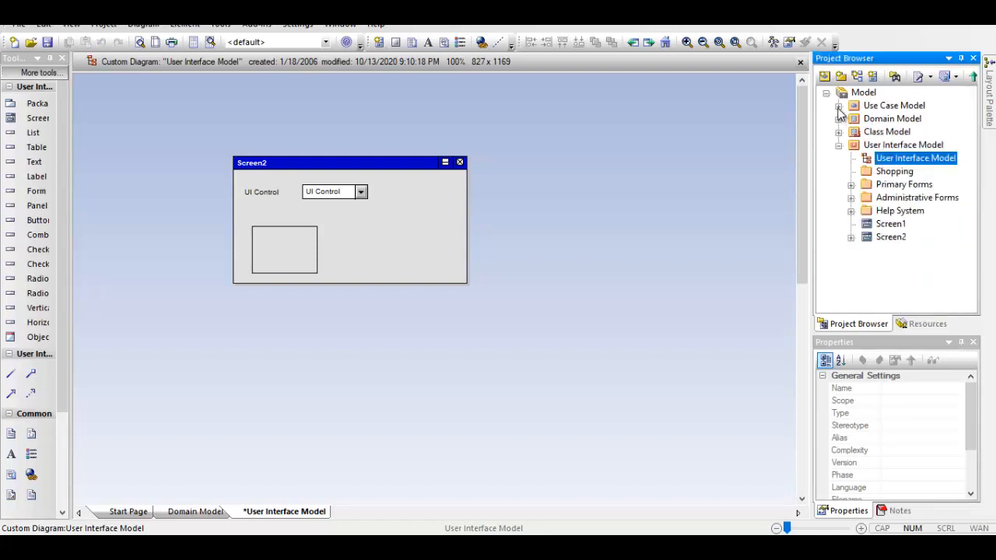
click(839, 106)
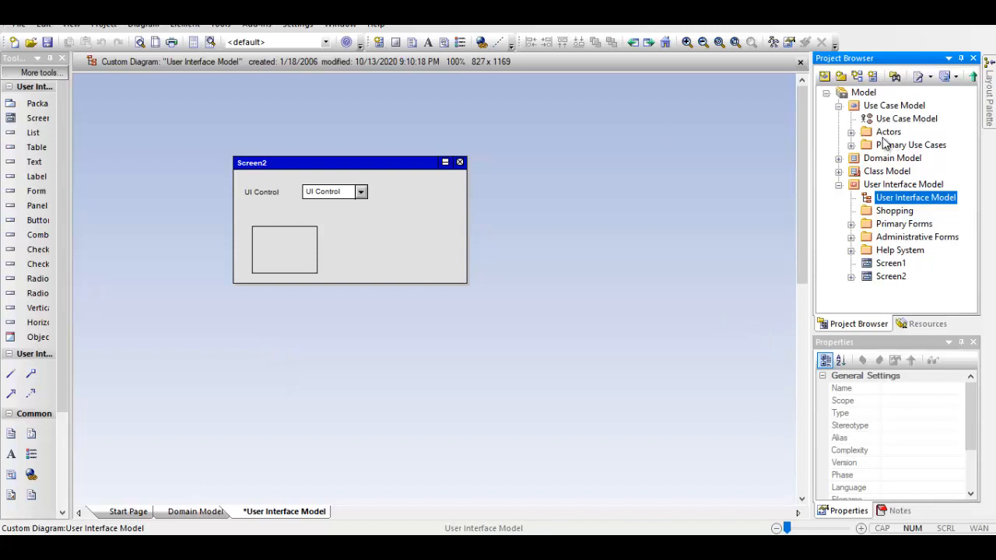
double_click(903, 119)
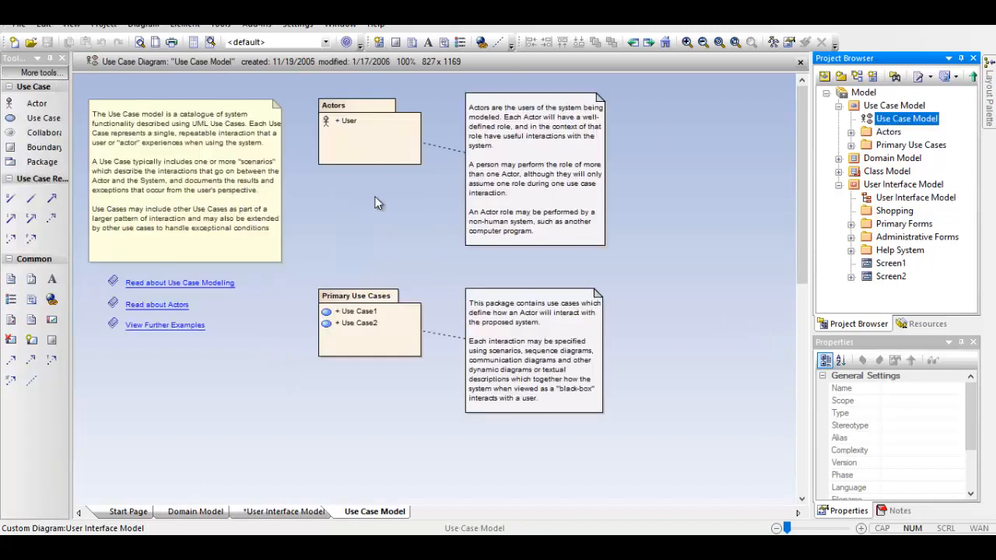
Delete all template notes, links and packages from the Use Case Model diagram.
click(364, 165)
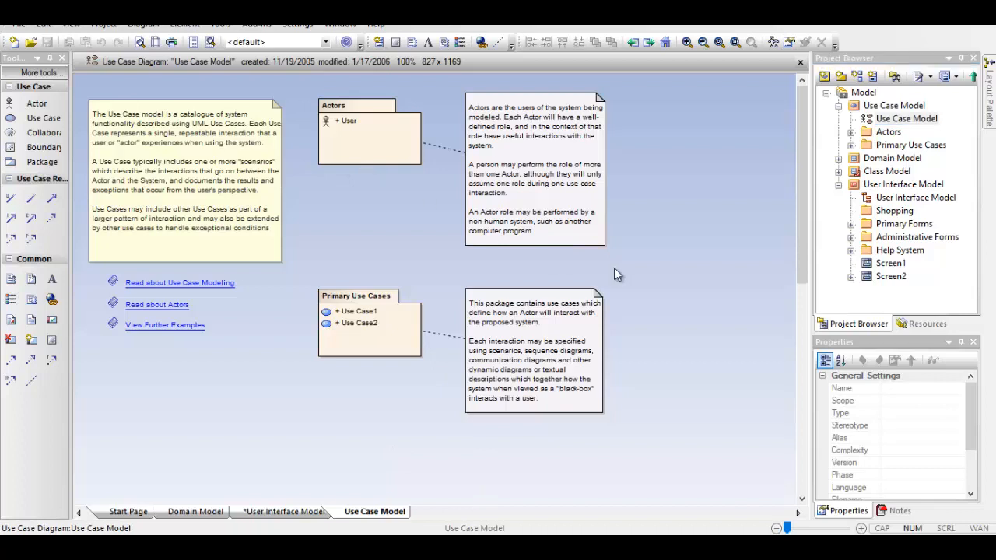
click(372, 331)
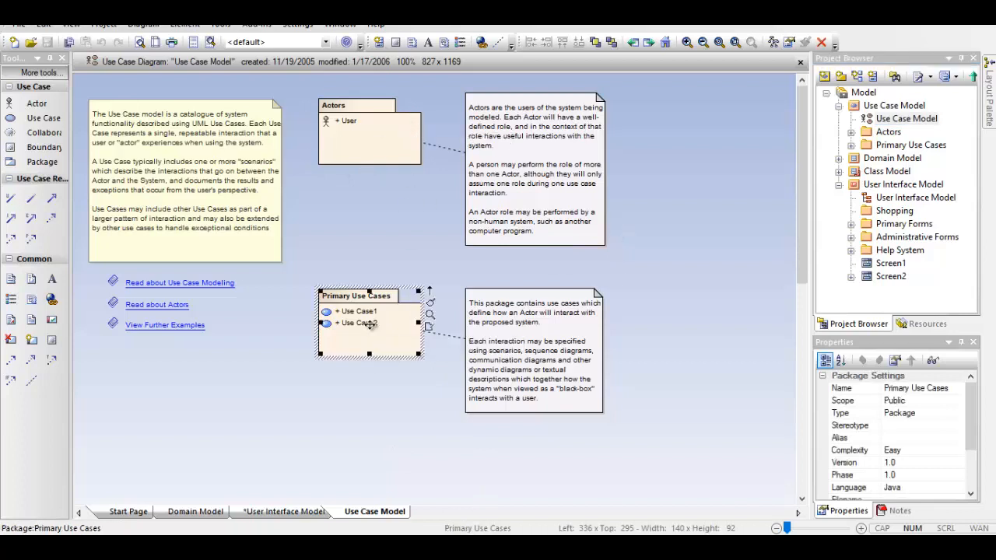
click(646, 438)
drag(683, 474, 81, 72)
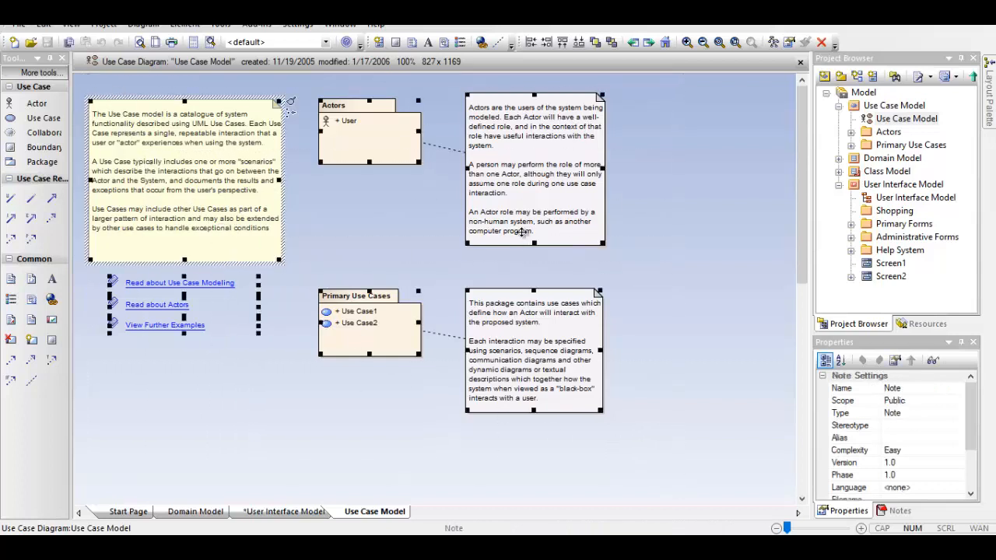
key(Delete)
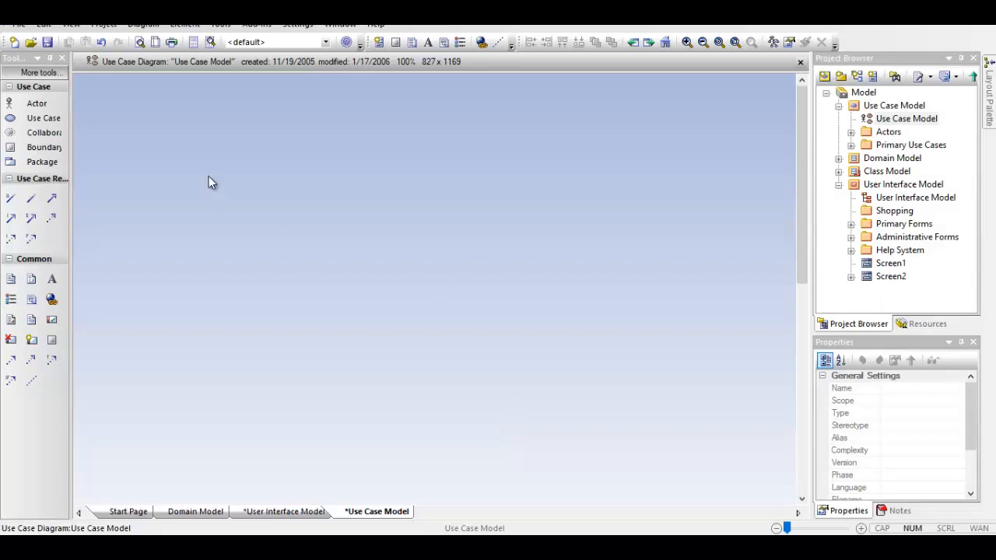
Add a package named Shopping to the Use Case Model diagram, with its own UML Behavioral Use Case diagram and default properties.
click(35, 162)
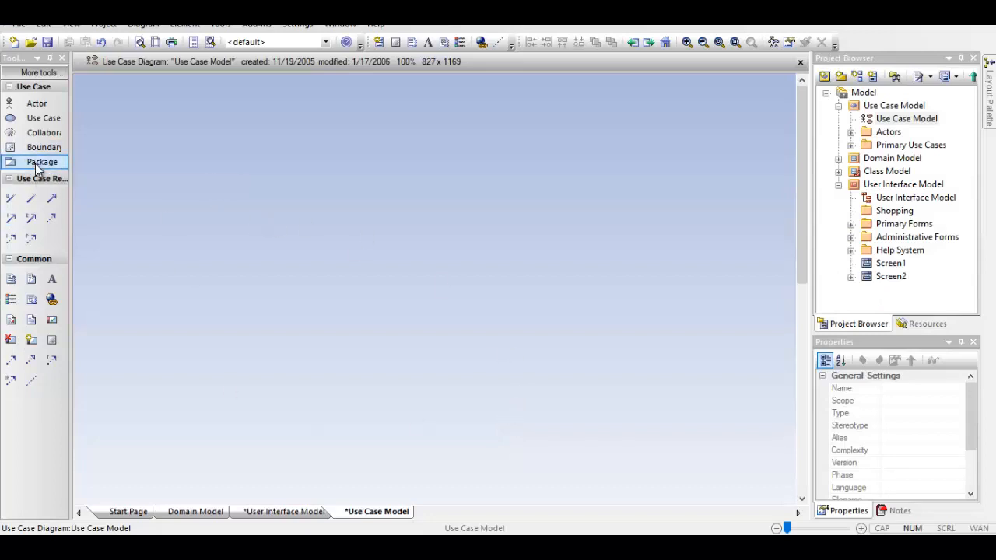
click(213, 167)
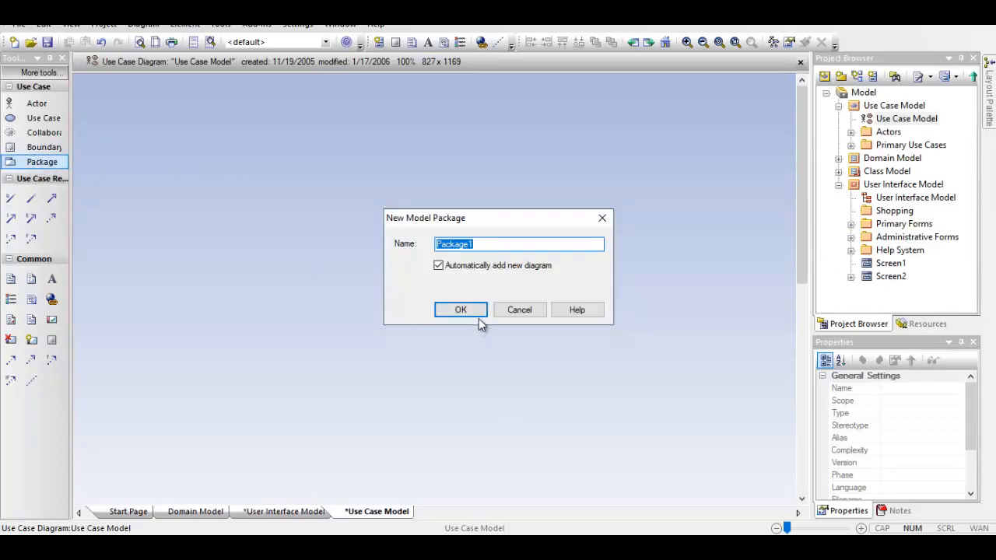
text(Shopping)
click(479, 318)
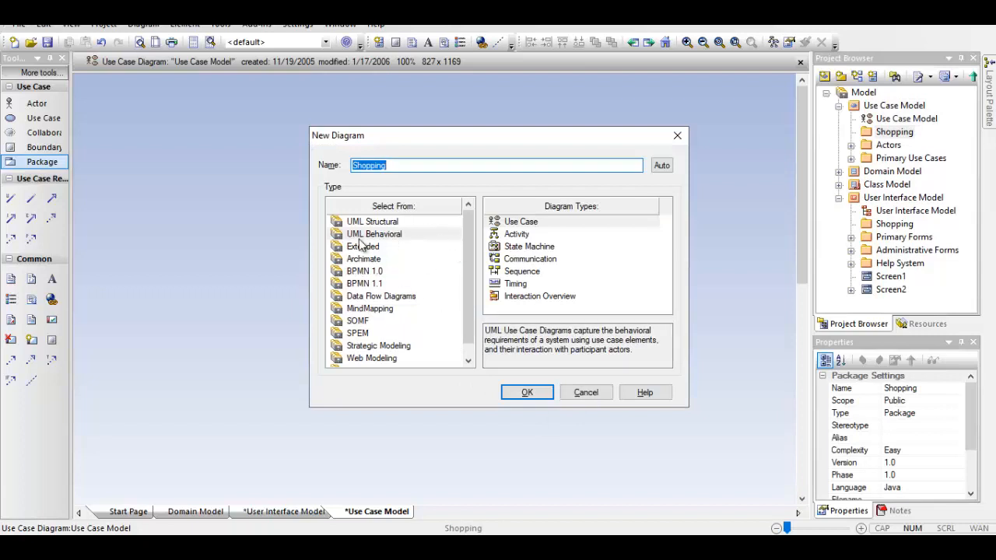
click(539, 224)
click(544, 397)
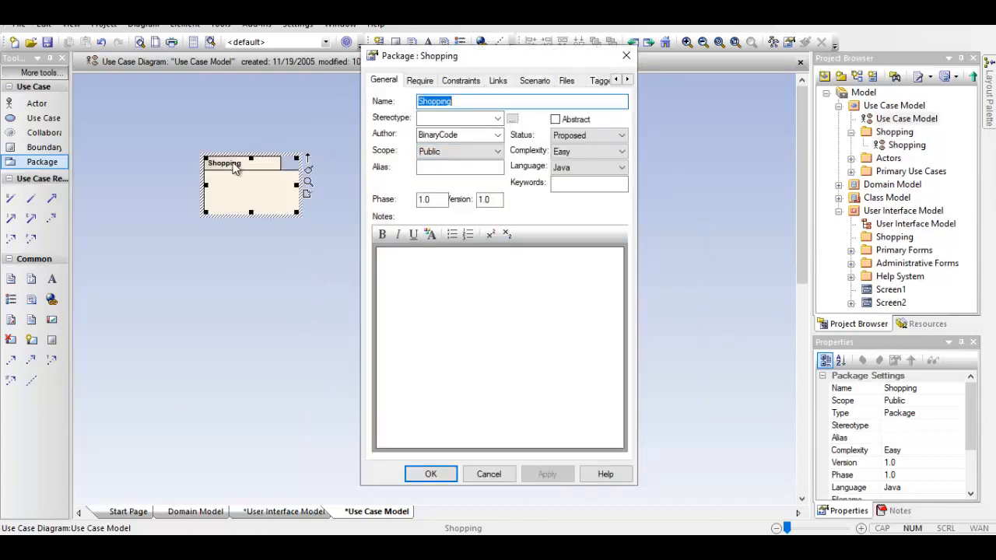
click(431, 476)
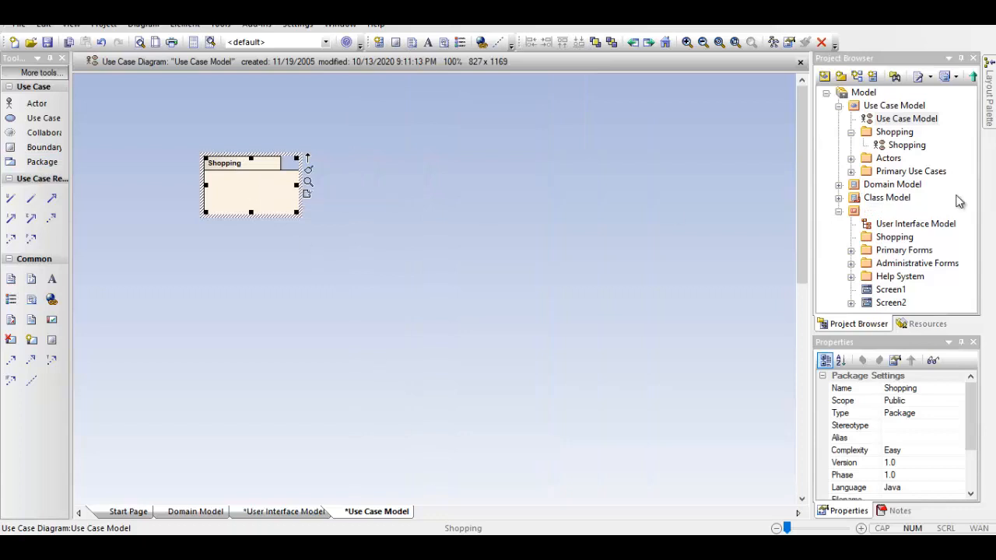
Add a package named Admin to the right of the Shopping package, with its own Use Case diagram and default properties.
click(903, 146)
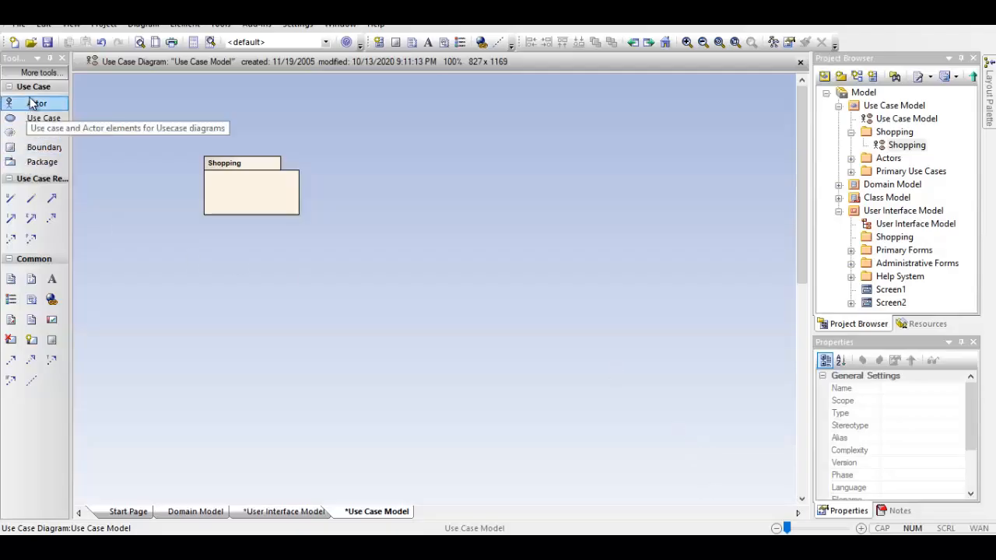
click(41, 161)
click(489, 159)
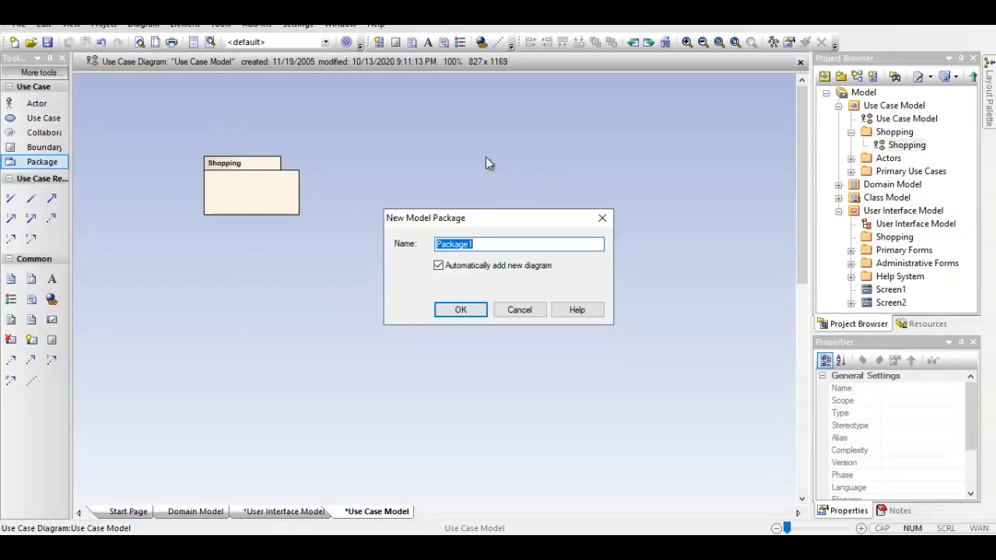
text(Admin)
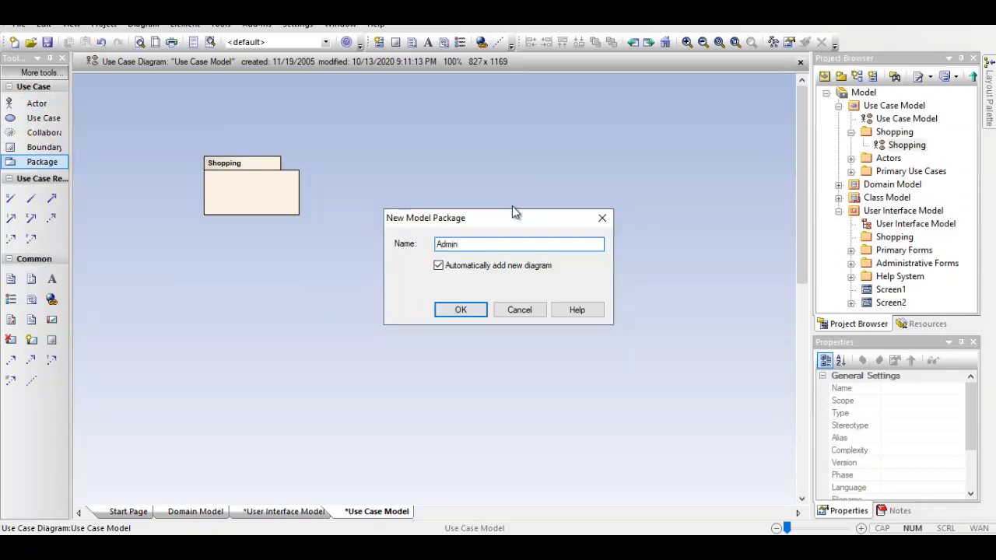
key(Return)
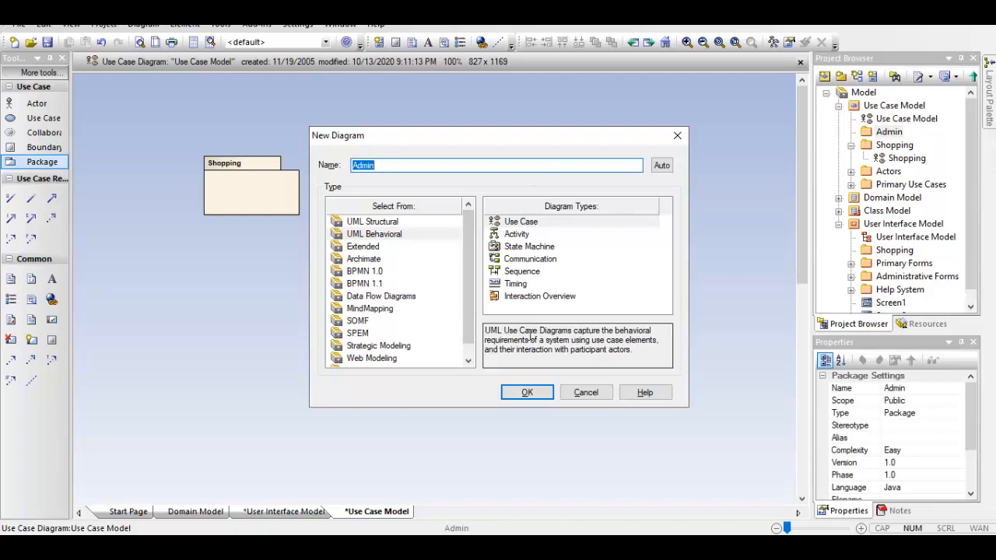
click(521, 392)
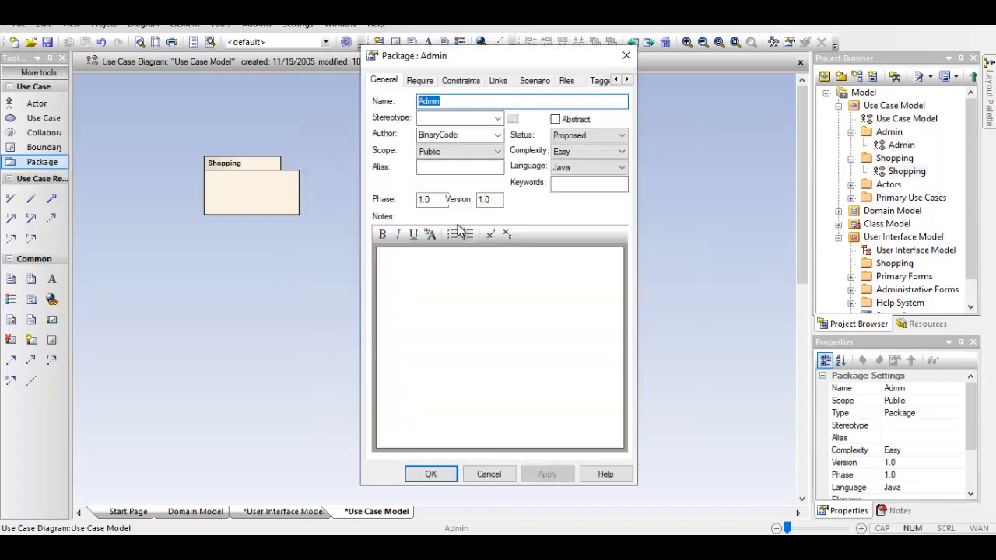
click(436, 472)
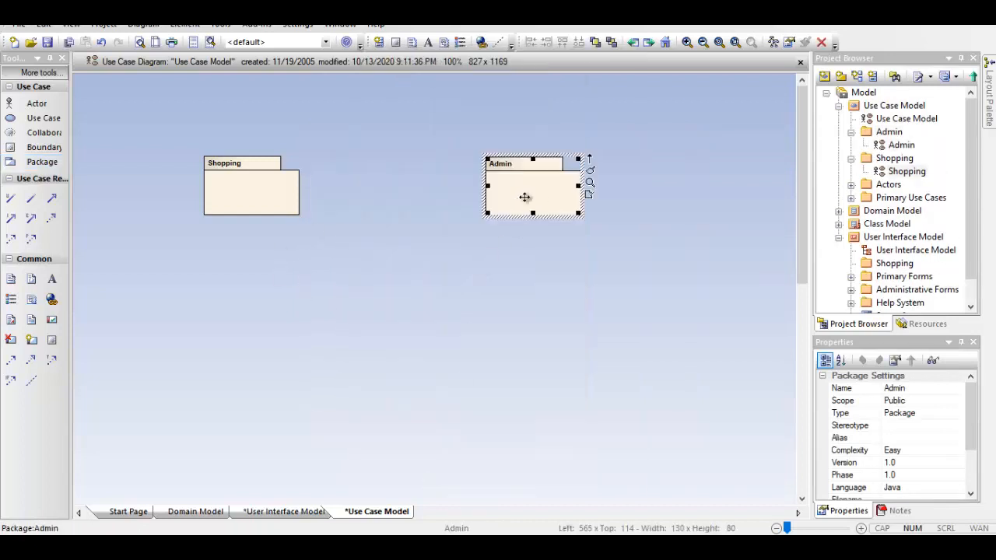
Open the Shopping package's use case diagram and place an Actor near its upper-left corner.
click(253, 189)
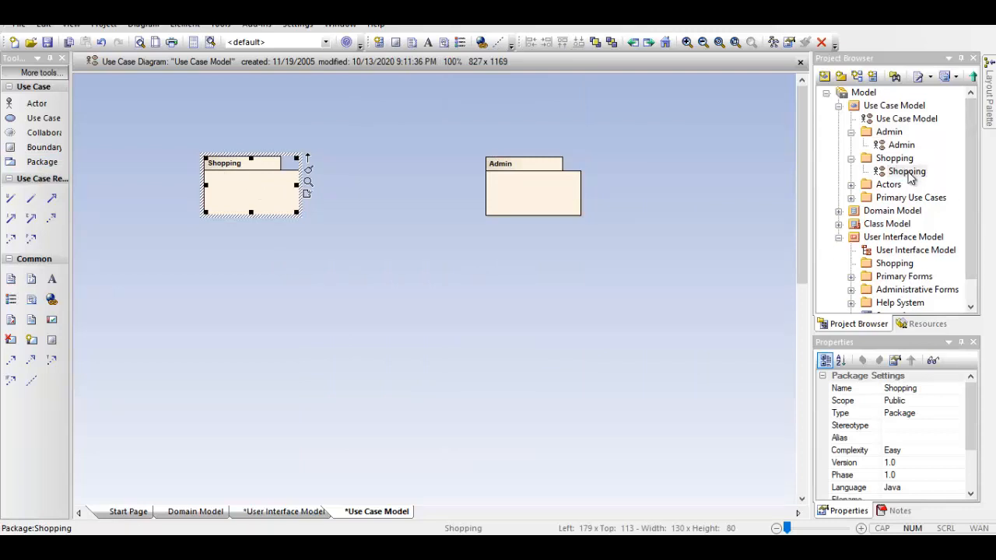
double_click(904, 171)
click(346, 194)
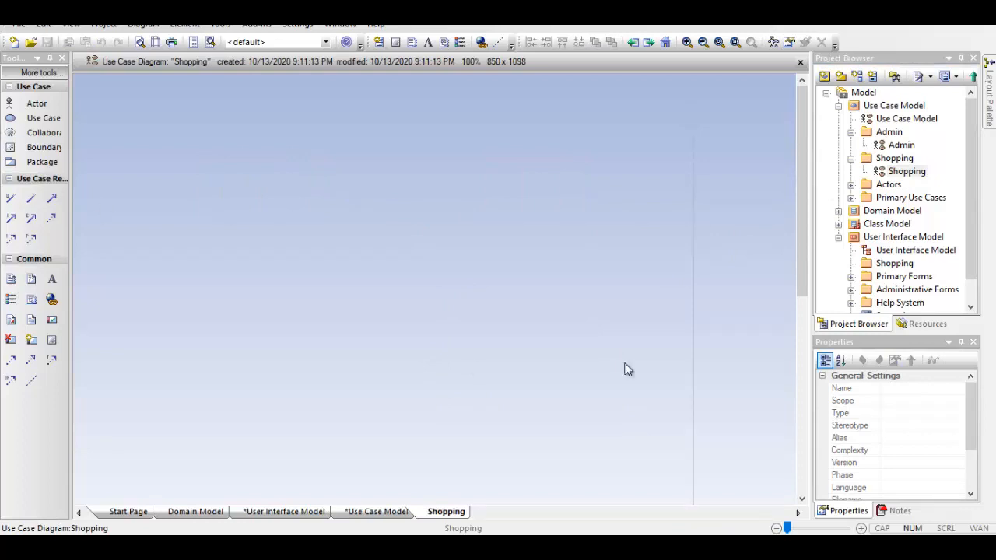
scroll(420, 334, down, 2)
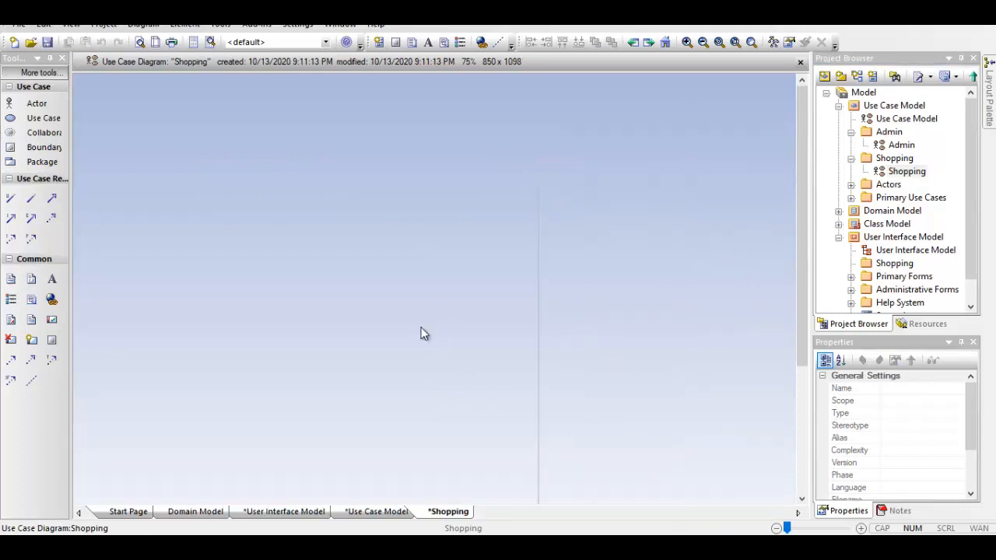
scroll(420, 333, down, 1)
drag(289, 307, 532, 390)
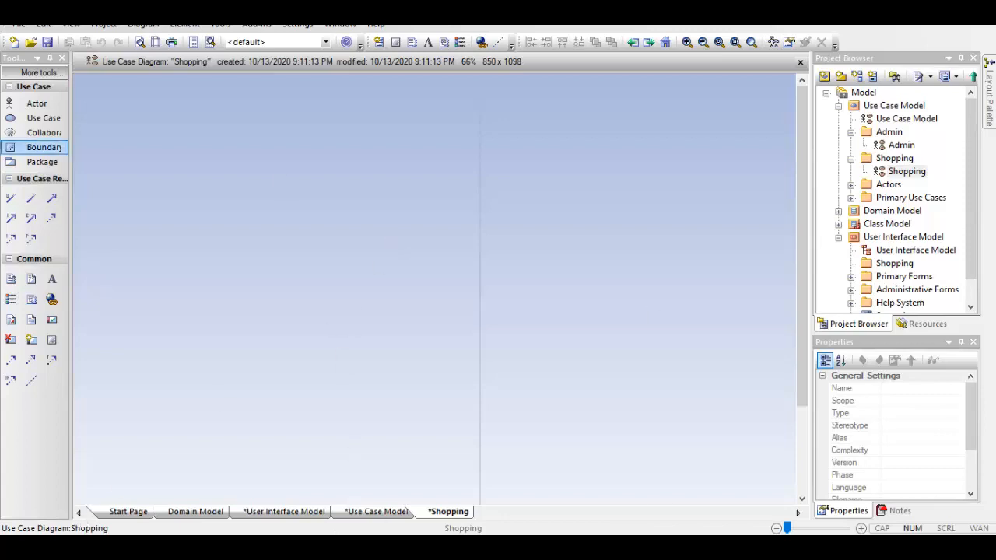
click(35, 103)
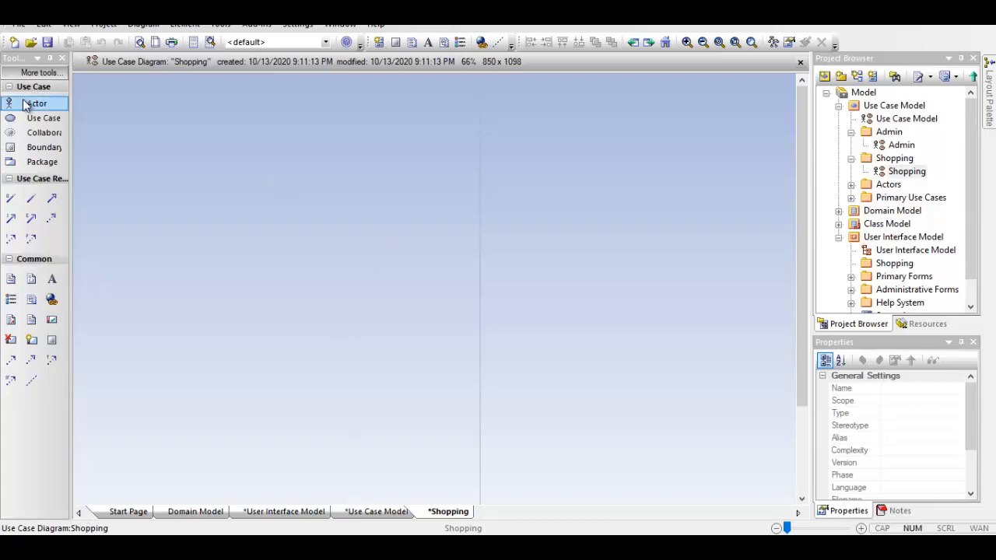
click(115, 167)
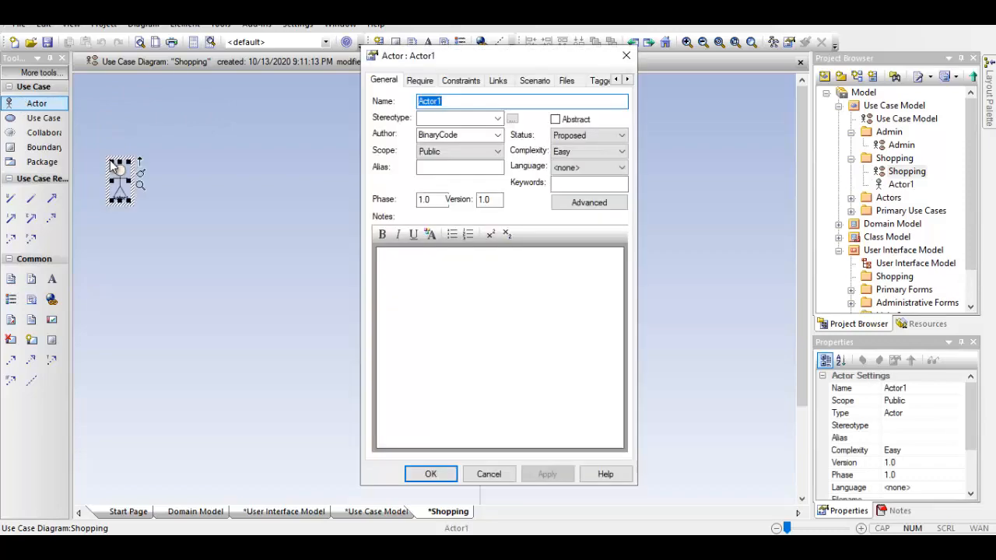
Check the reference package and use case slides, and name the new actor Customer.
key(alt+Tab)
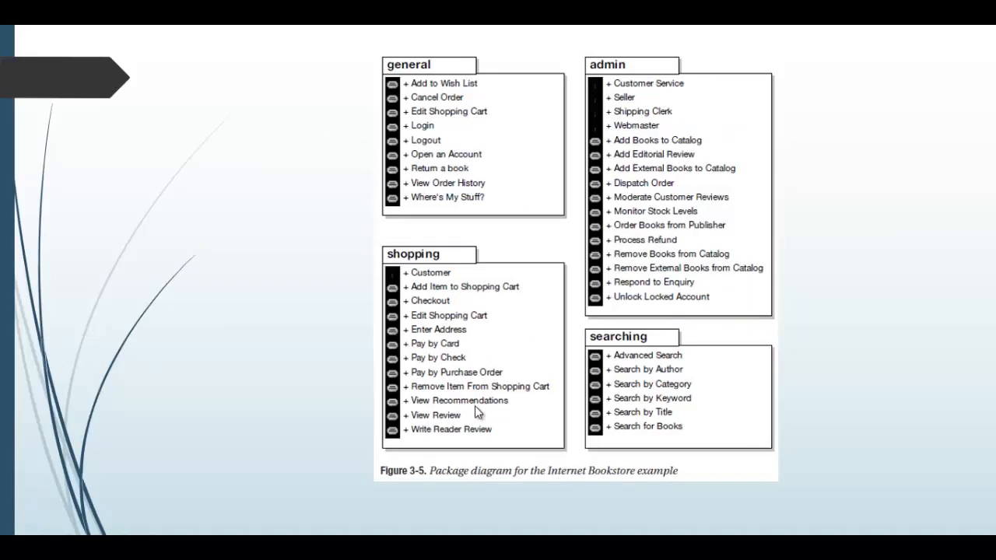
click(320, 391)
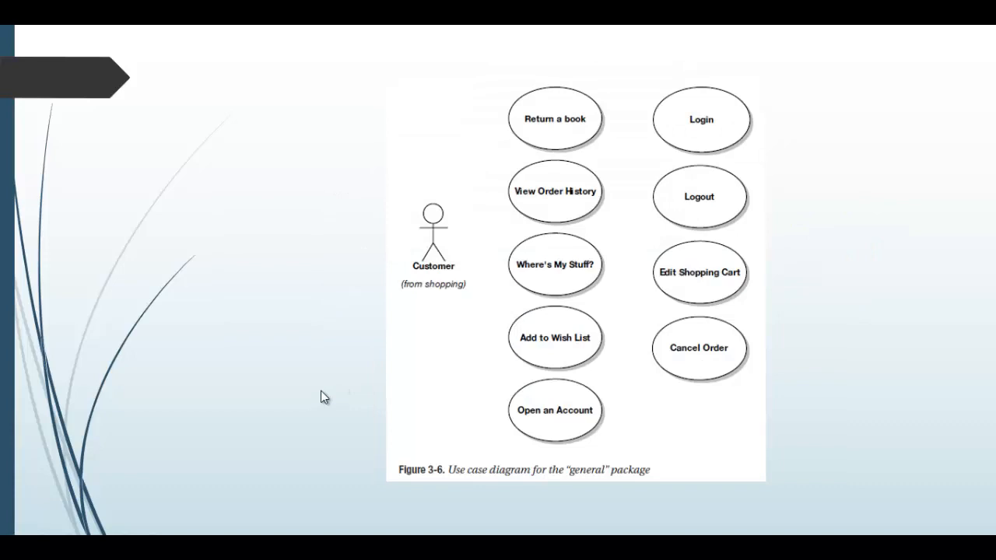
click(573, 500)
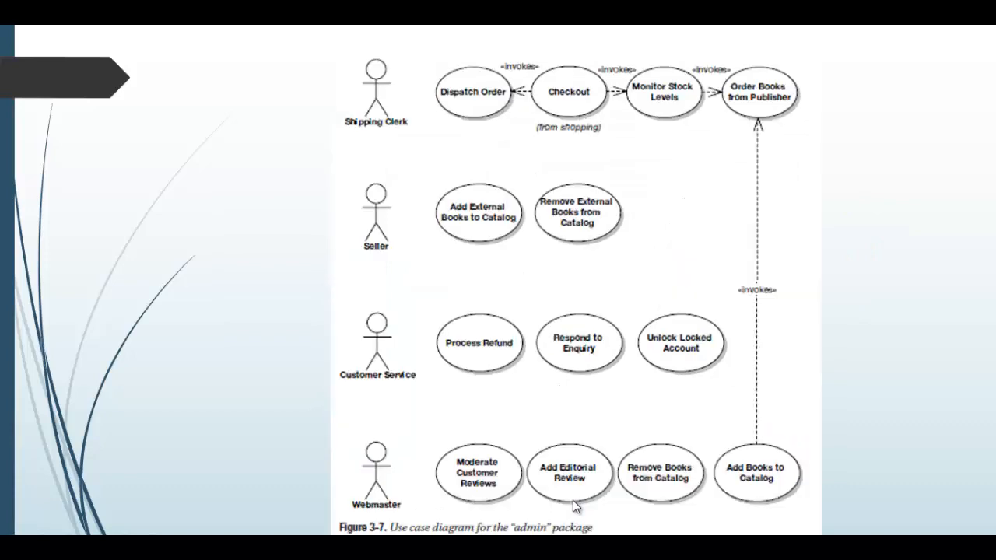
key(Left)
key(Right)
key(Right)
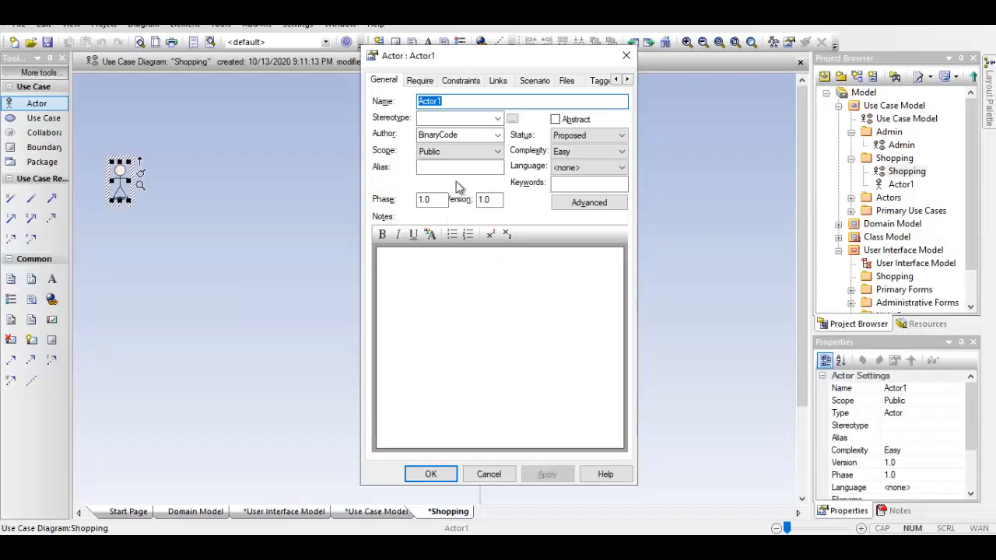
text(Custome)
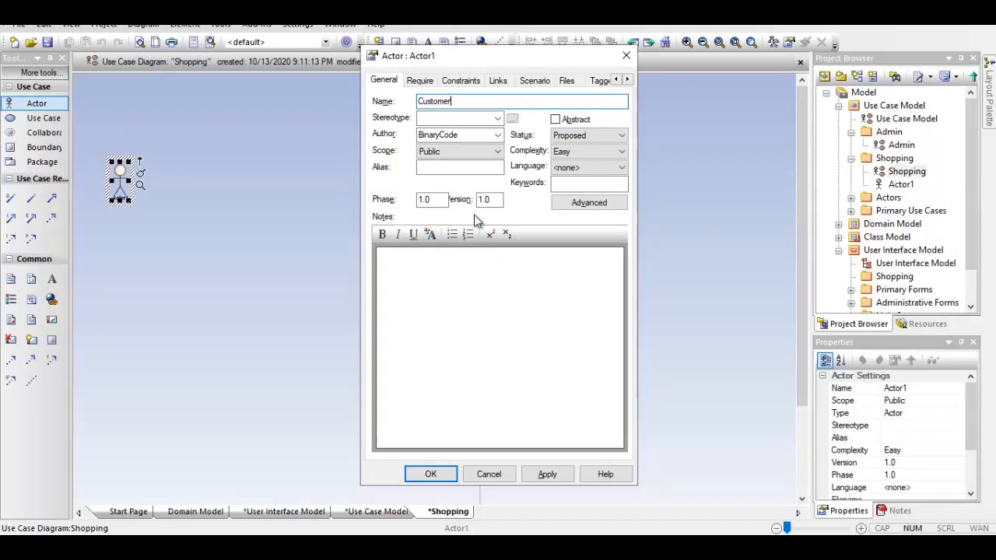
key(Return)
click(279, 235)
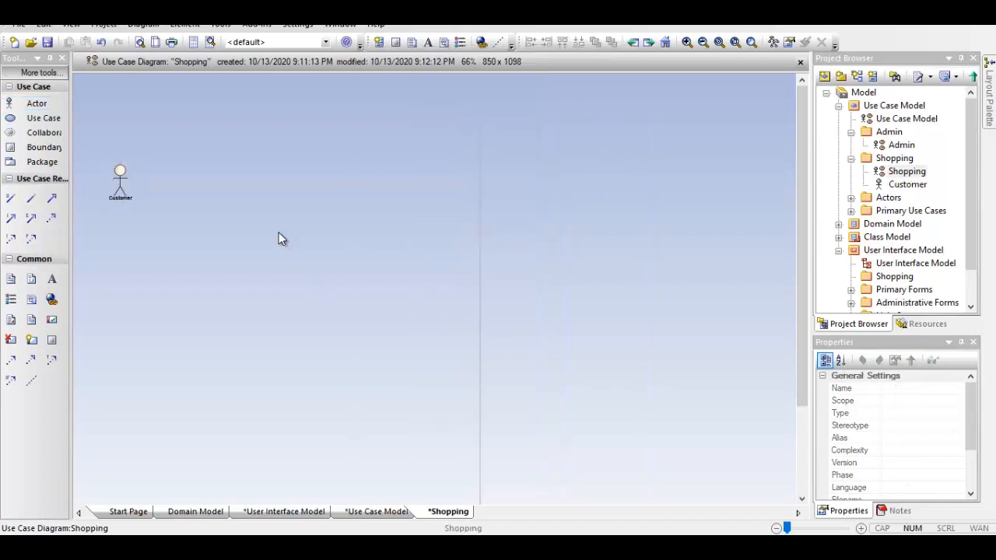
Enlarge the Customer actor to about 57 by 113 and move it right to about left 280, top 160.
click(124, 182)
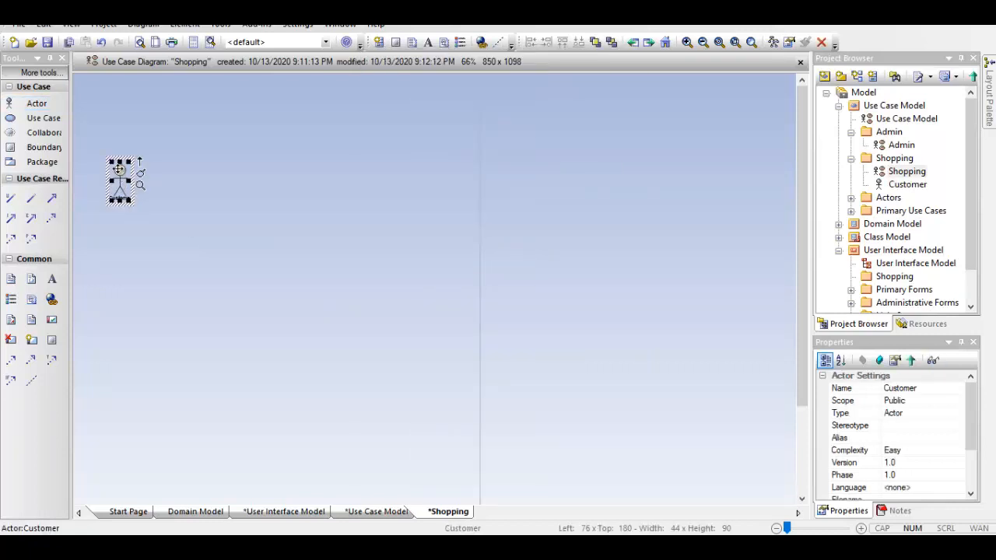
drag(121, 160, 179, 152)
click(151, 173)
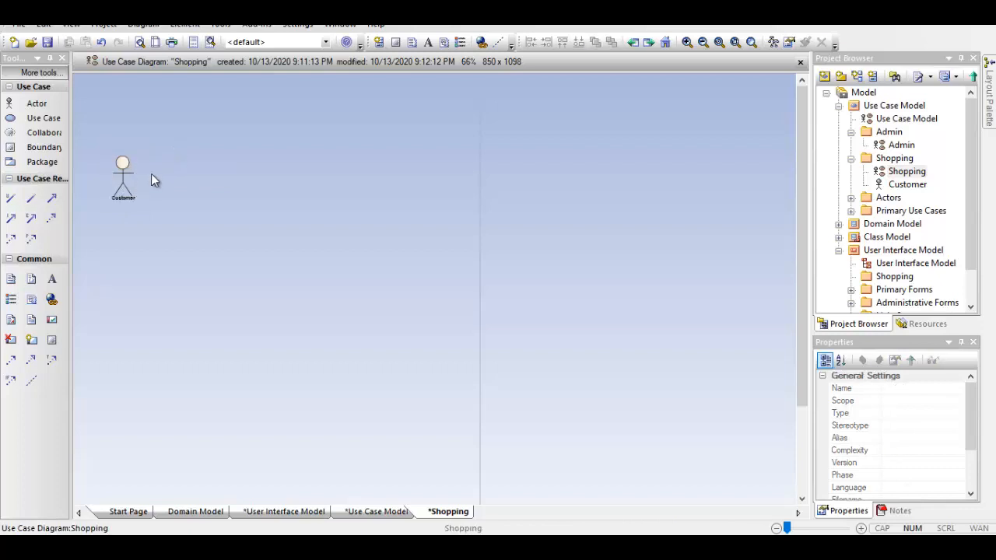
drag(126, 174, 223, 175)
click(232, 181)
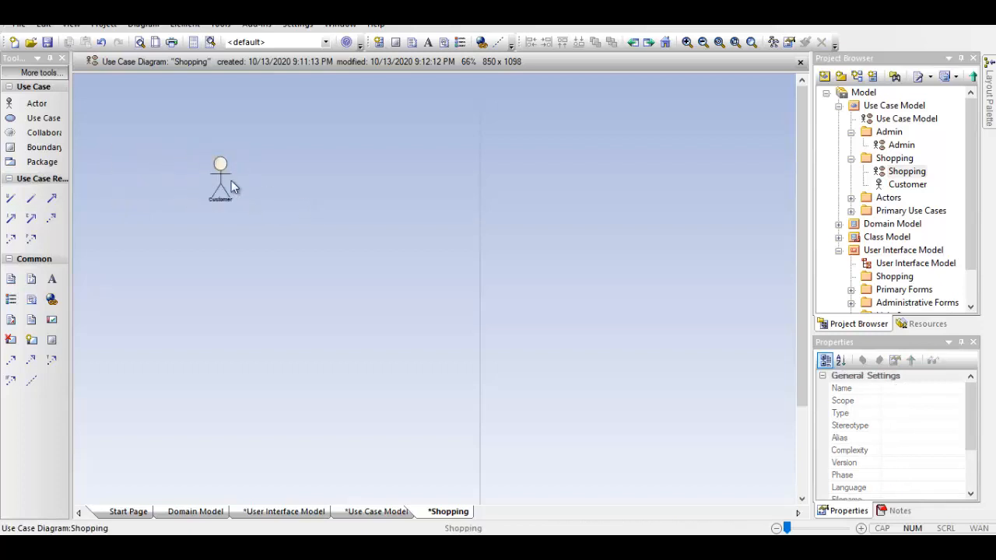
click(220, 176)
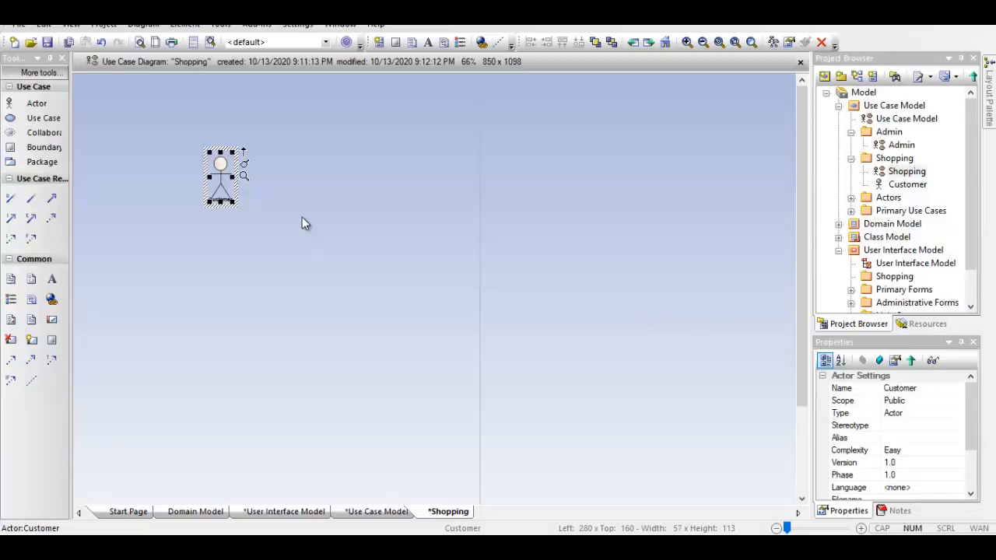
click(304, 224)
Add a use case named Checkout to the lower right of the Customer actor, at about left 552, top 270.
click(39, 117)
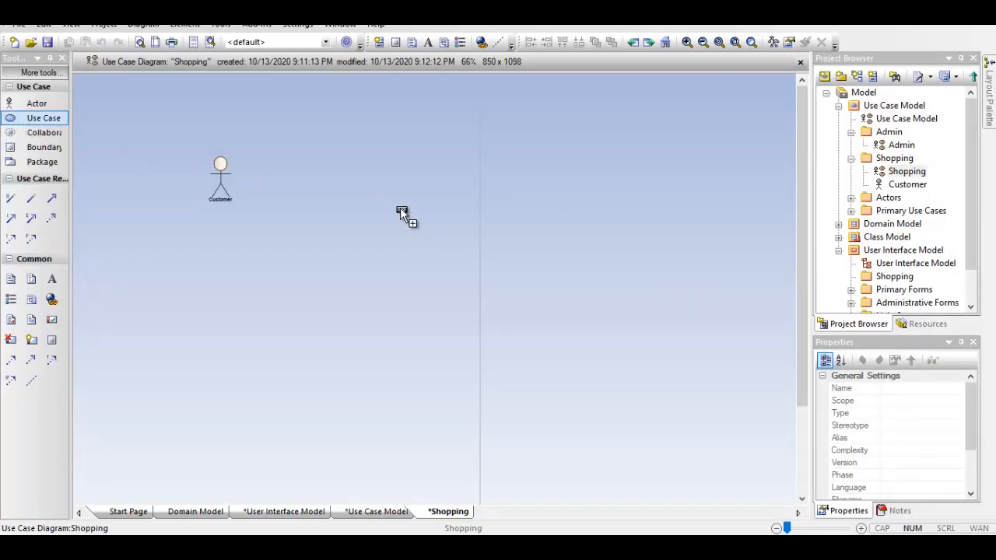
click(421, 222)
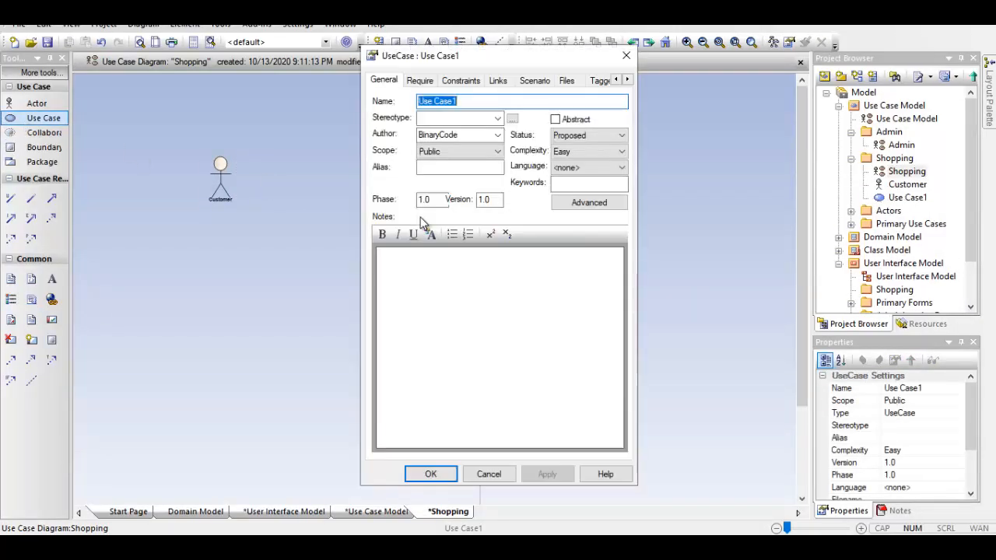
key(alt+Tab)
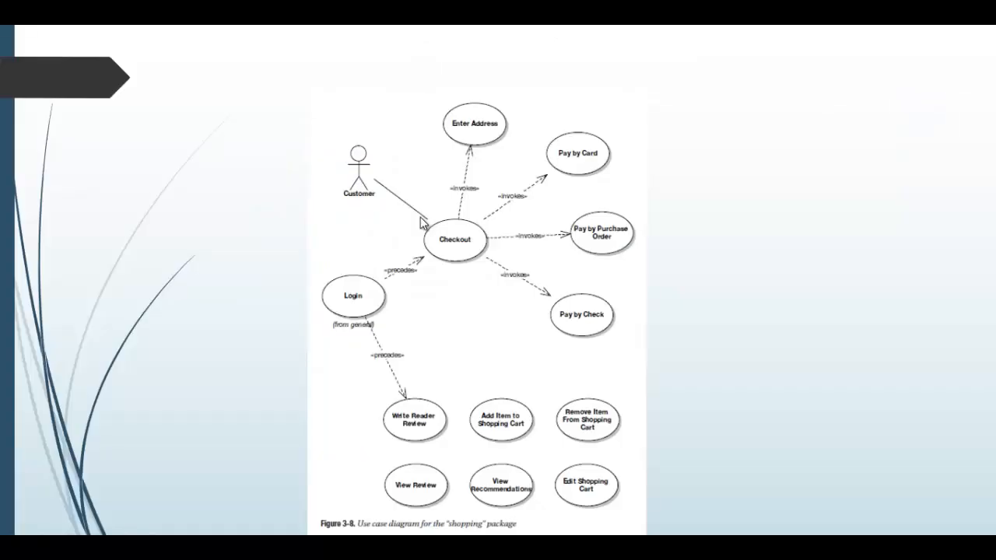
key(alt+Tab)
text(C)
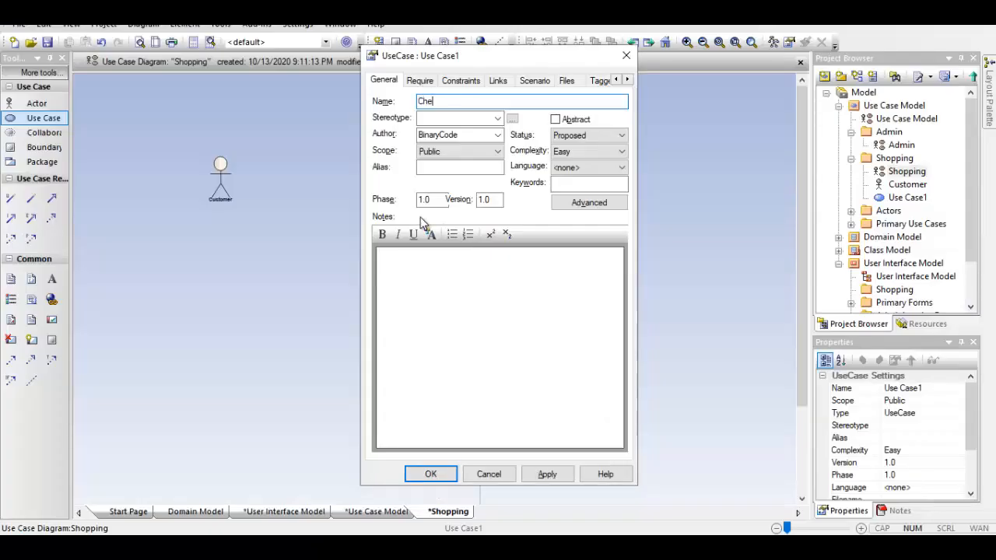
text(heckout)
key(Return)
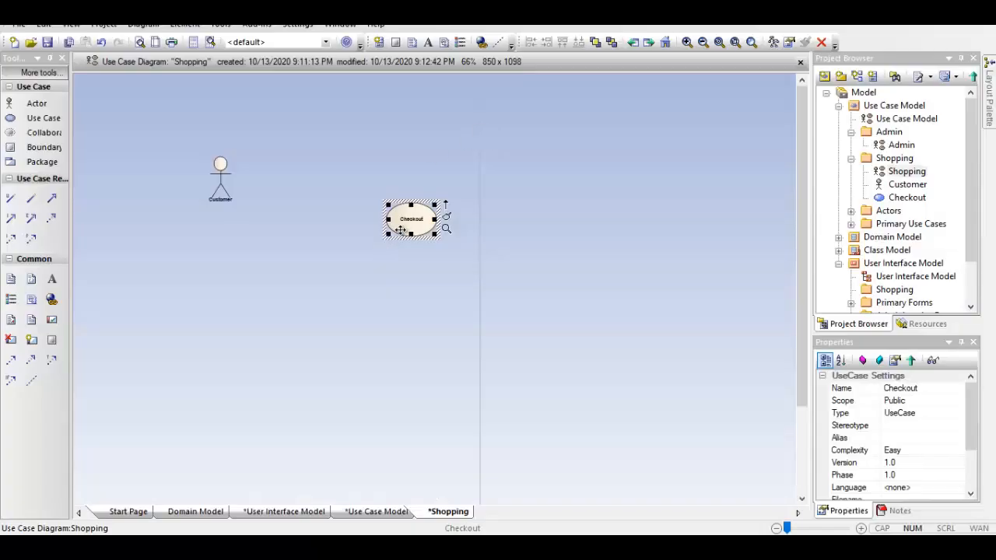
drag(411, 222, 360, 221)
Add a use case named Enter Address directly above Checkout, at about left 550, top 72.
click(41, 117)
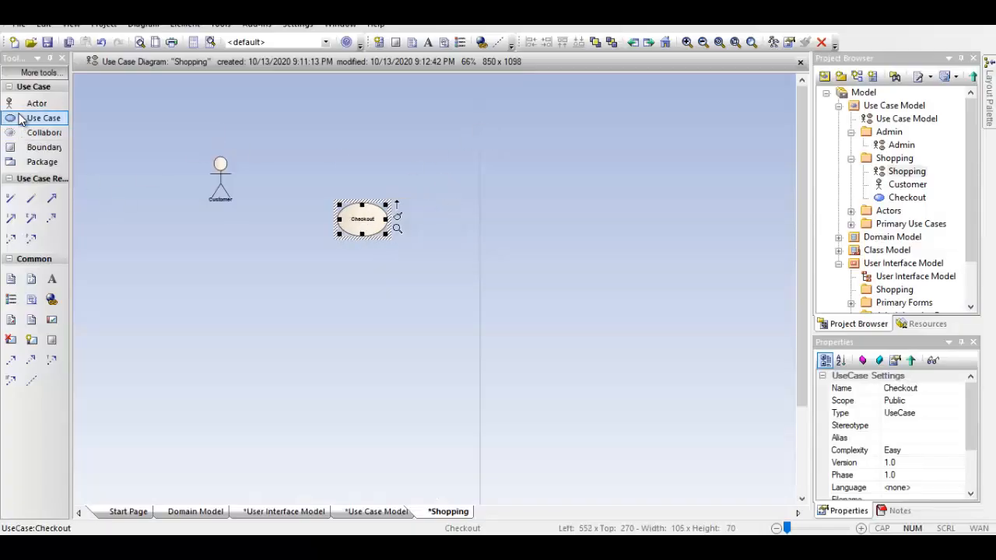
click(381, 128)
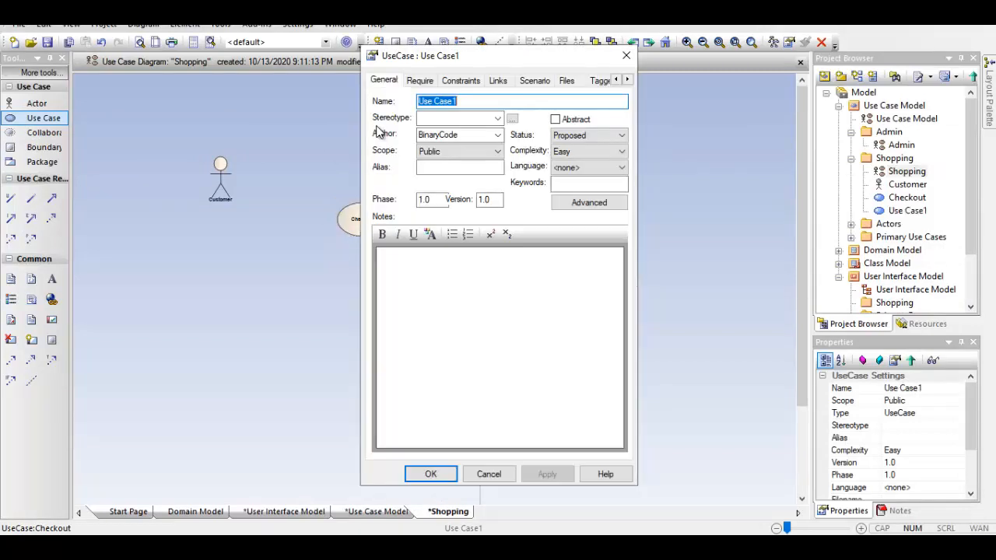
text(Enter A)
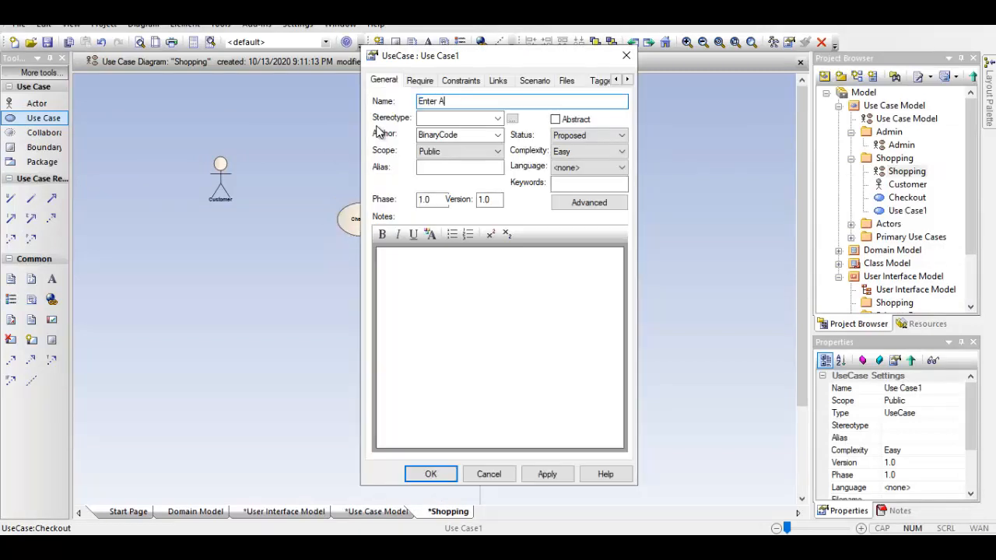
text(ddress)
key(Return)
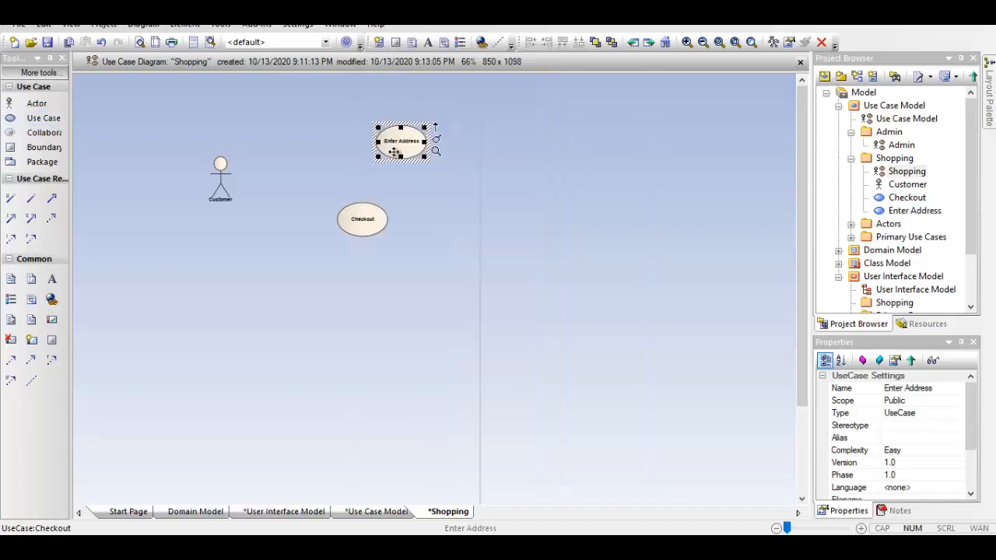
drag(396, 141, 358, 125)
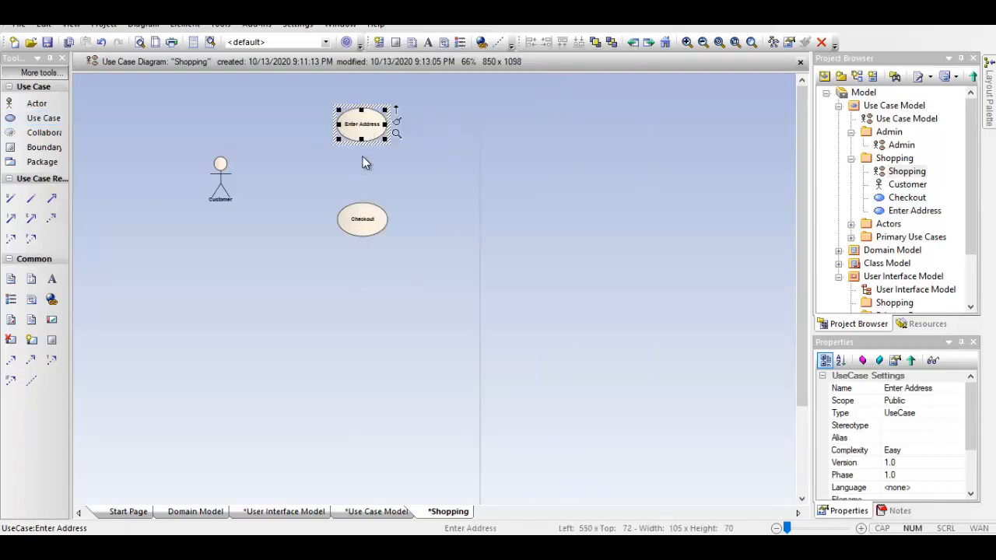
click(376, 274)
Move the Customer actor slightly closer to the use cases, to about left 323, top 165.
click(363, 228)
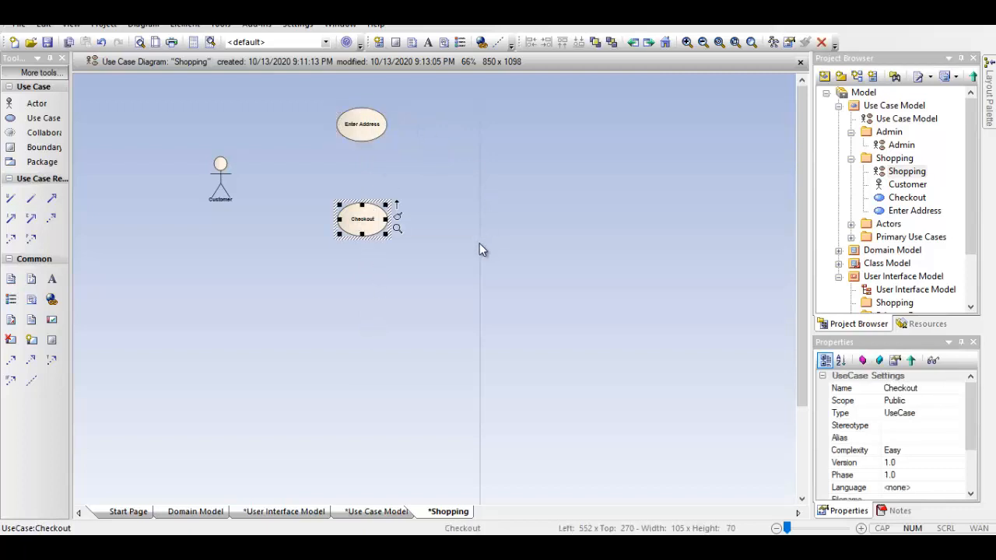
click(278, 253)
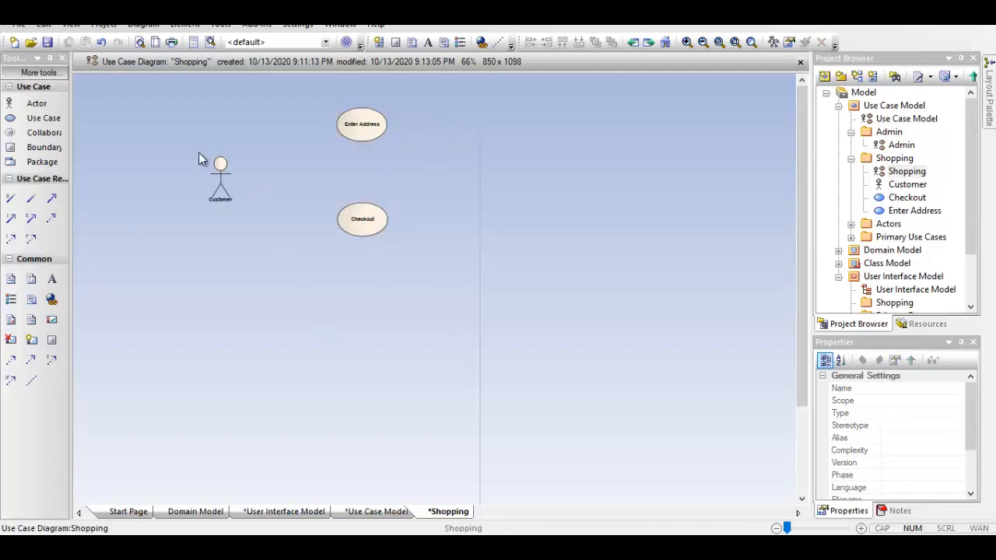
drag(195, 154, 241, 183)
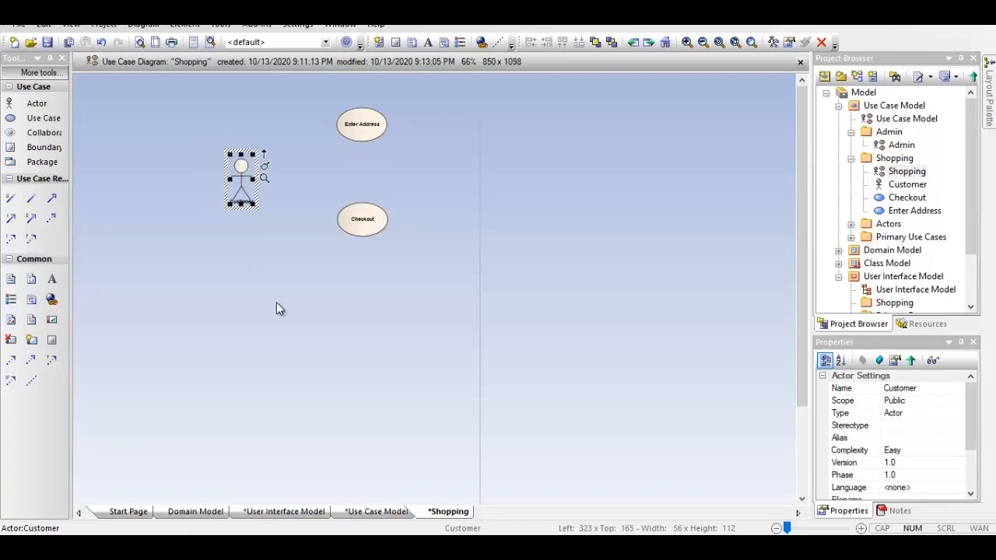
click(340, 257)
Check the reference shopping diagram and link the Customer actor to the Checkout use case with an Association.
key(alt+Tab)
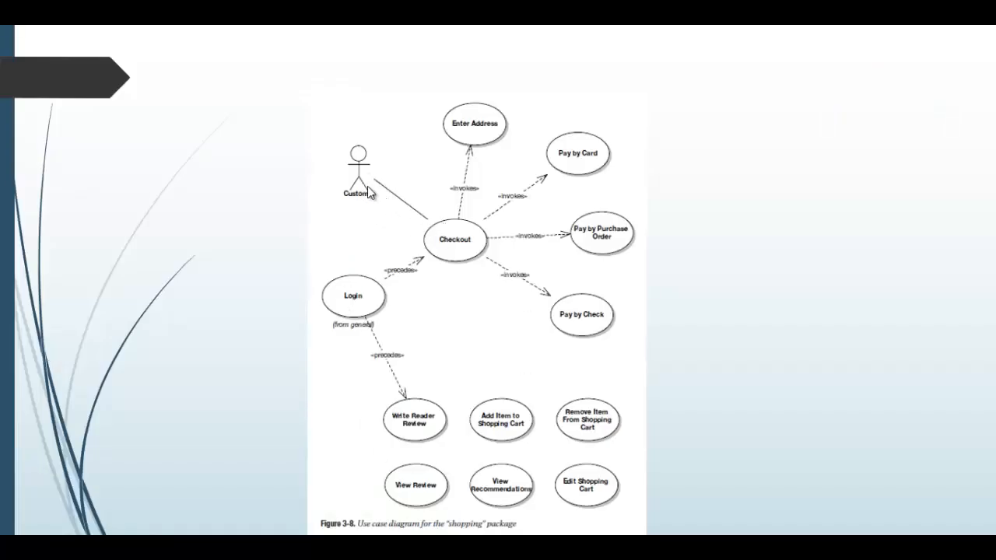
key(alt+Tab)
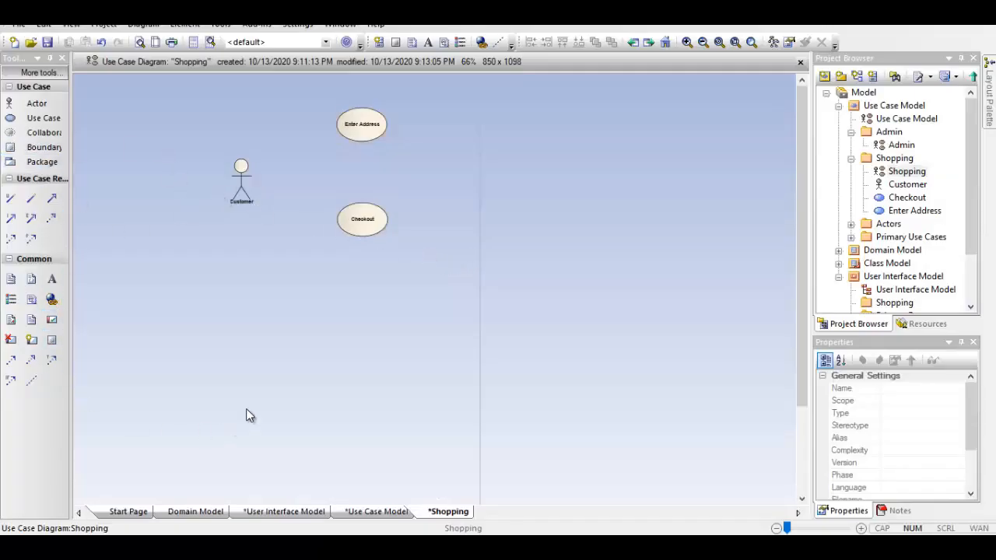
click(244, 189)
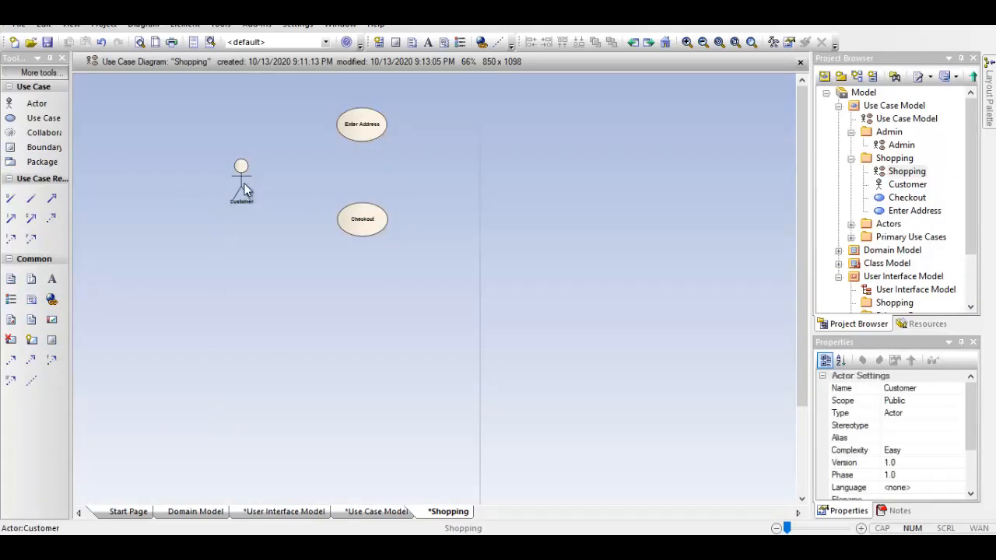
drag(265, 160, 363, 226)
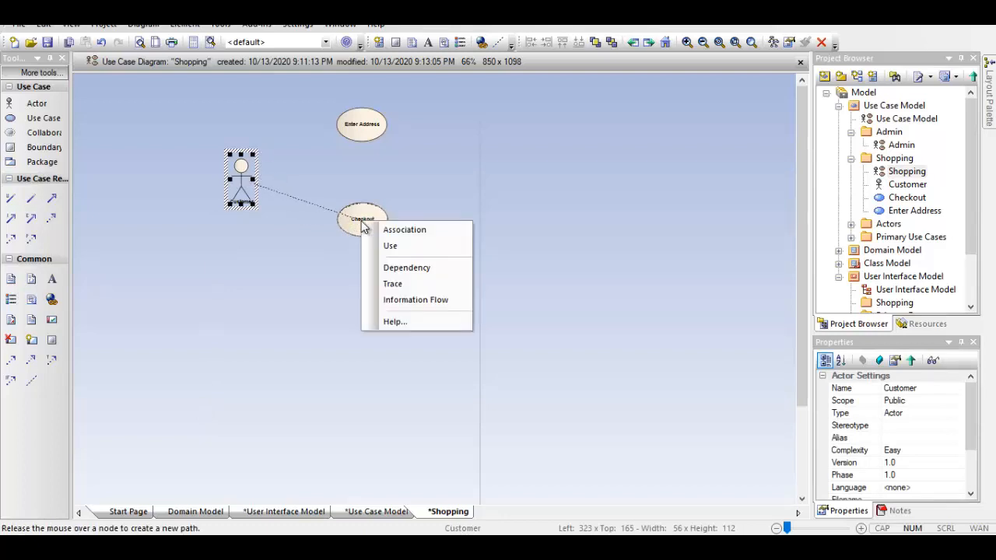
click(382, 229)
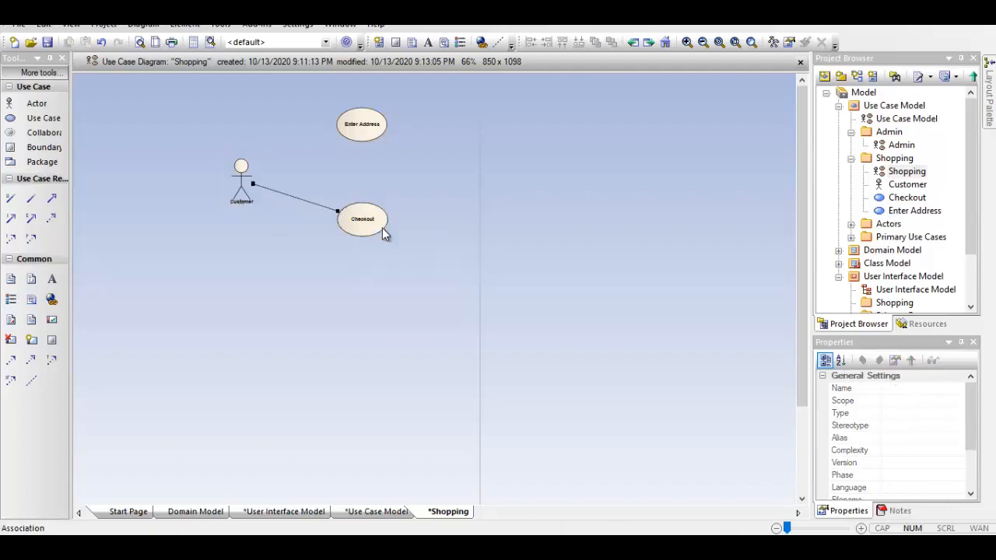
click(289, 257)
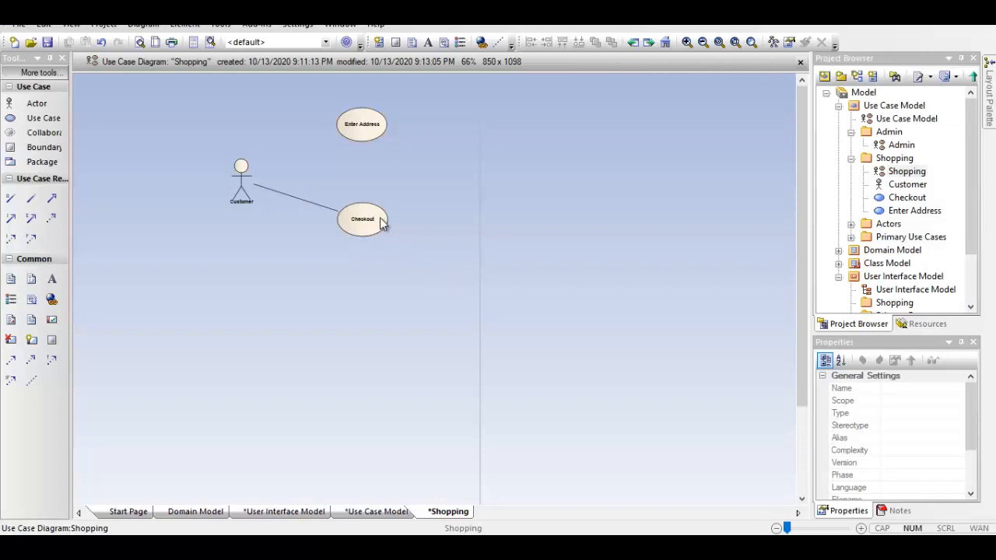
Link Checkout to Enter Address with an Invokes relationship and shift Checkout slightly left to about left 524, top 273.
click(377, 219)
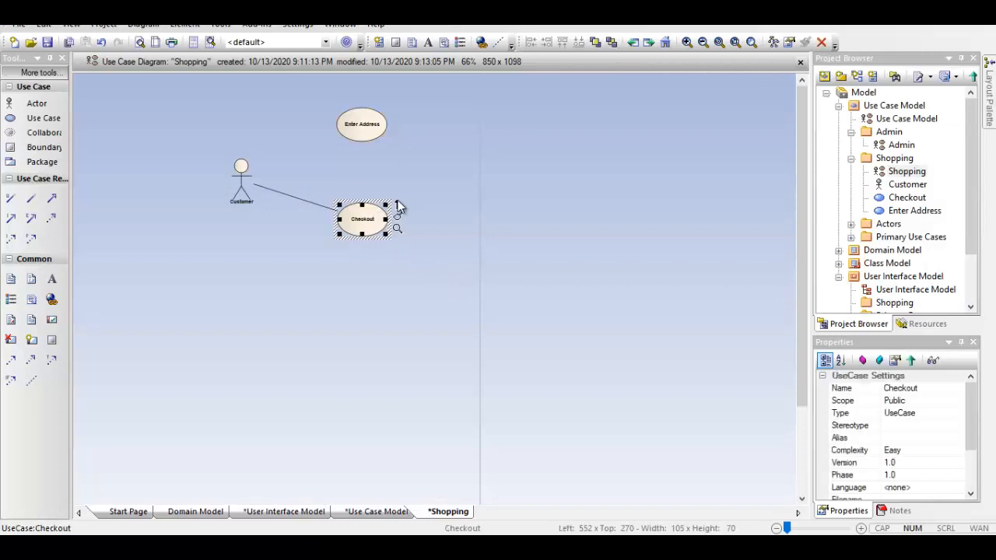
drag(395, 206, 366, 130)
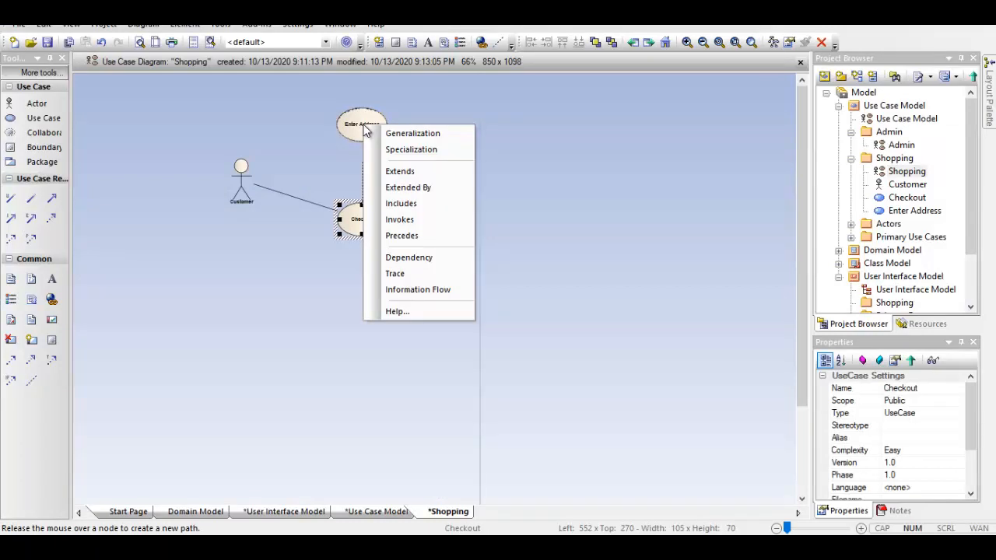
key(Escape)
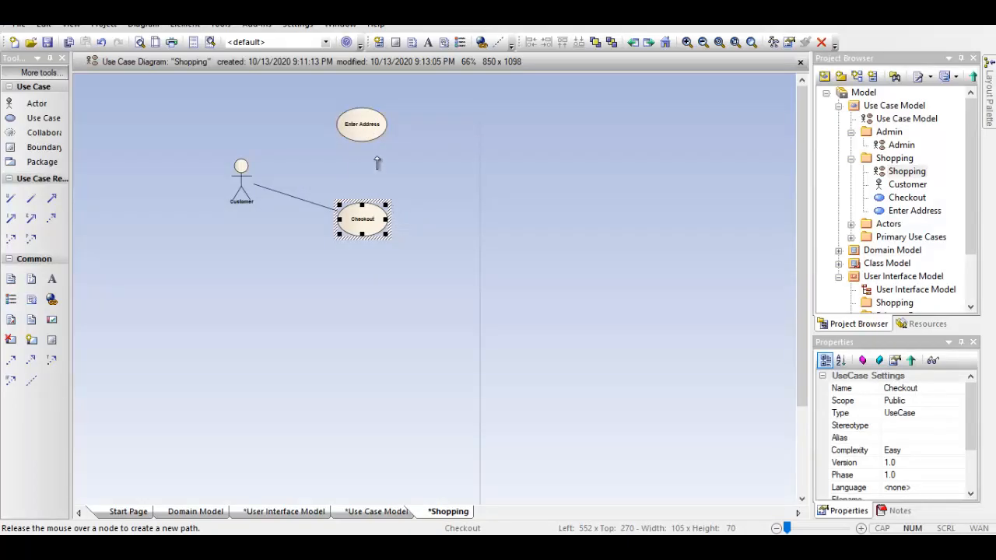
drag(378, 164, 364, 129)
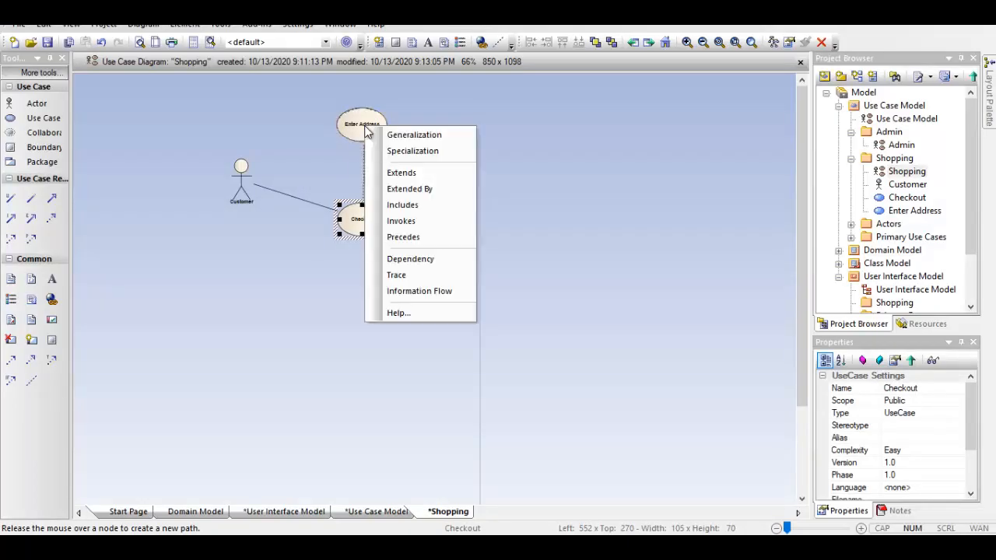
click(406, 222)
drag(376, 235, 364, 237)
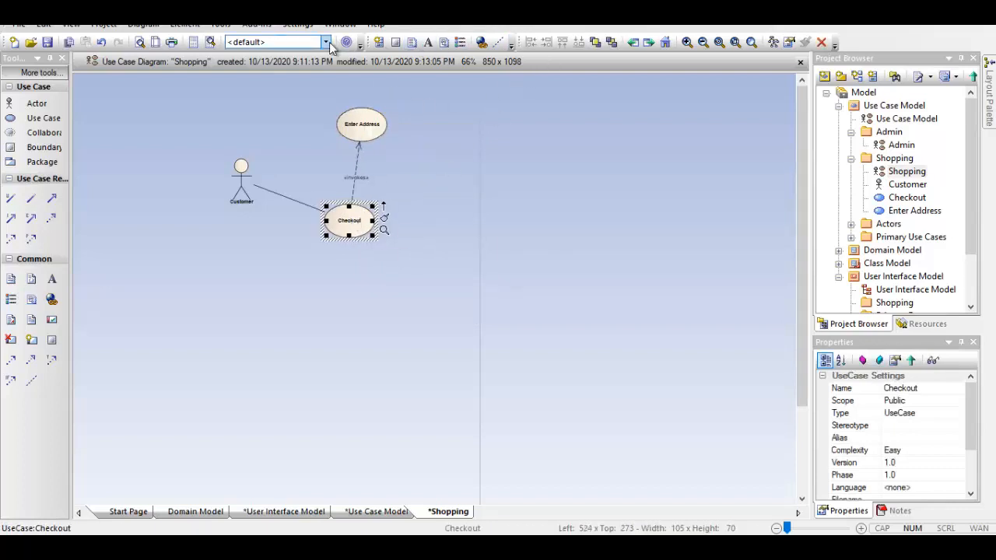
scroll(353, 270, up, 1)
scroll(358, 269, up, 1)
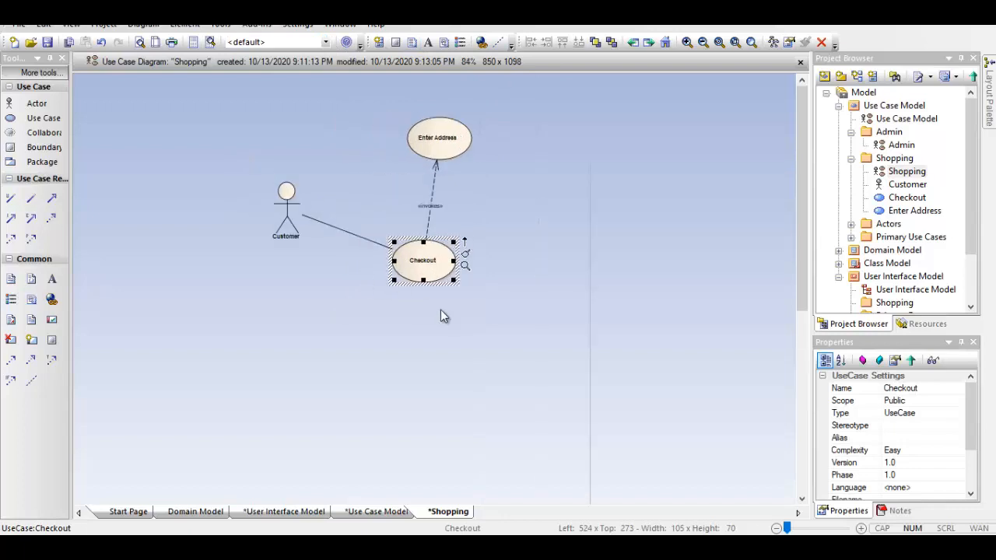
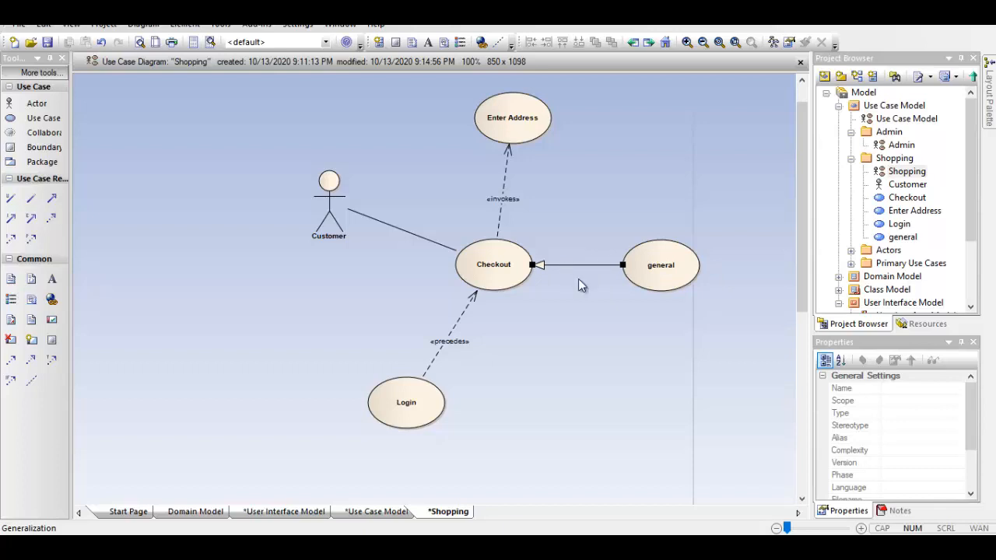
Delete the Generalization connector between general and Checkout from the model and draw a new one pointing from Checkout to general.
right_click(573, 266)
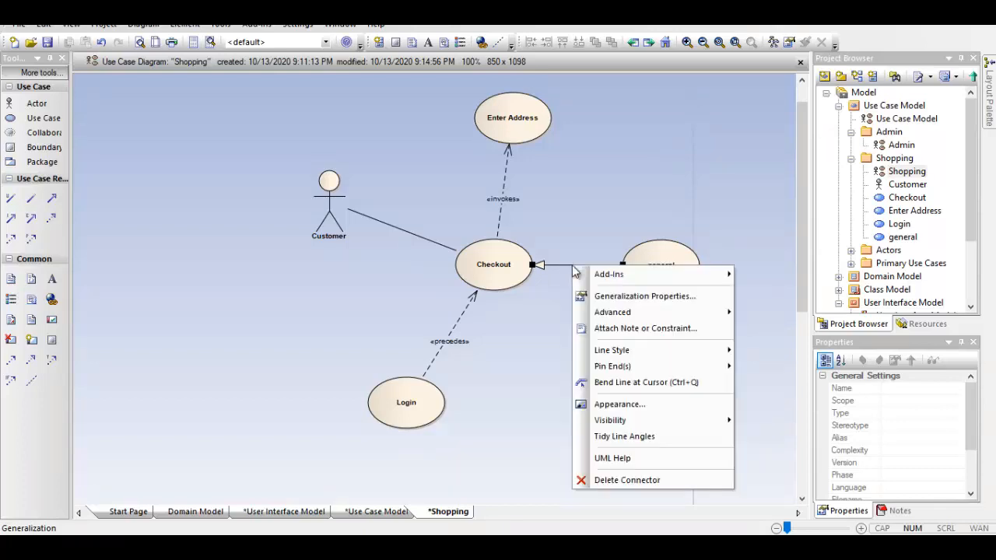
click(646, 478)
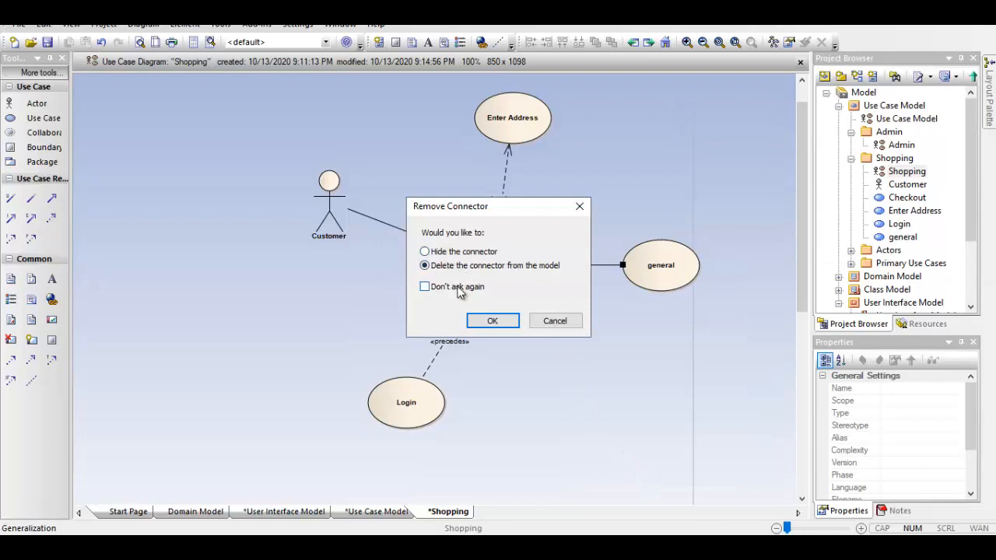
click(485, 321)
click(526, 266)
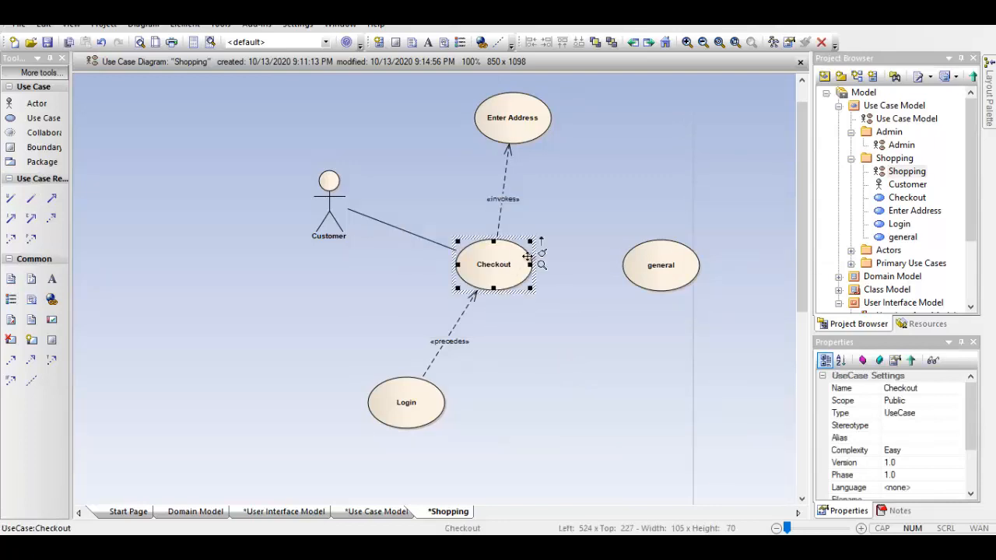
drag(541, 246, 660, 273)
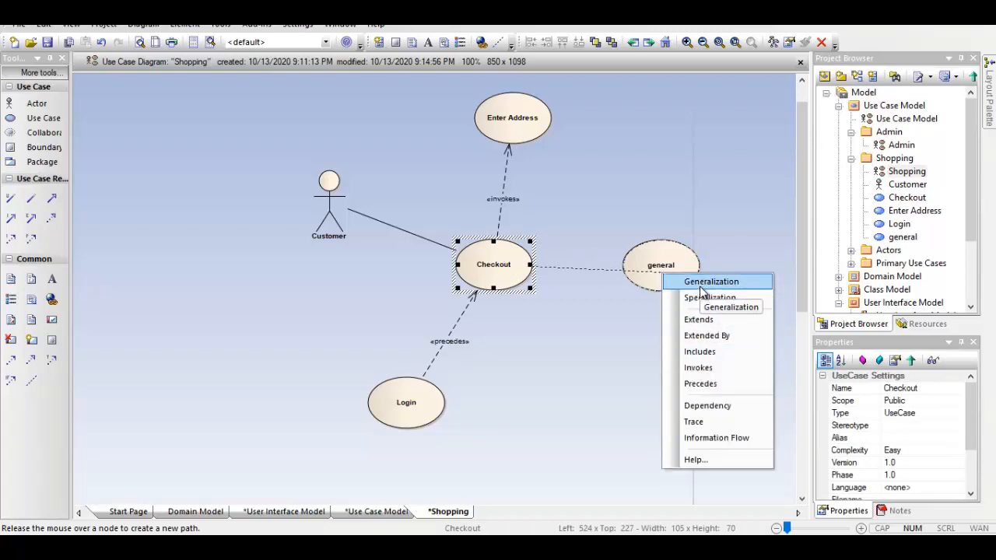
click(699, 284)
click(594, 335)
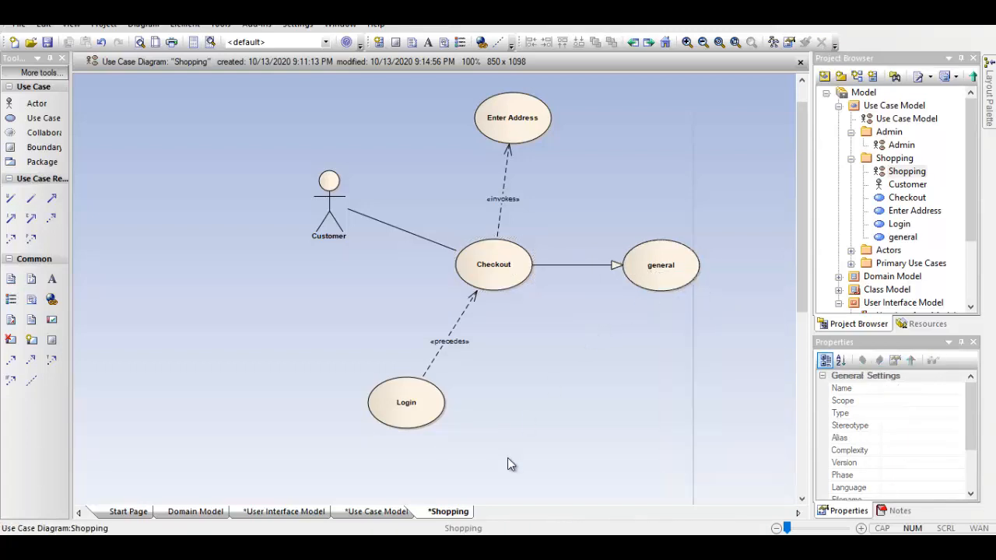
Review the relationship types offered from Checkout to the Customer actor and from Checkout to the general use case.
click(519, 262)
drag(542, 245, 333, 220)
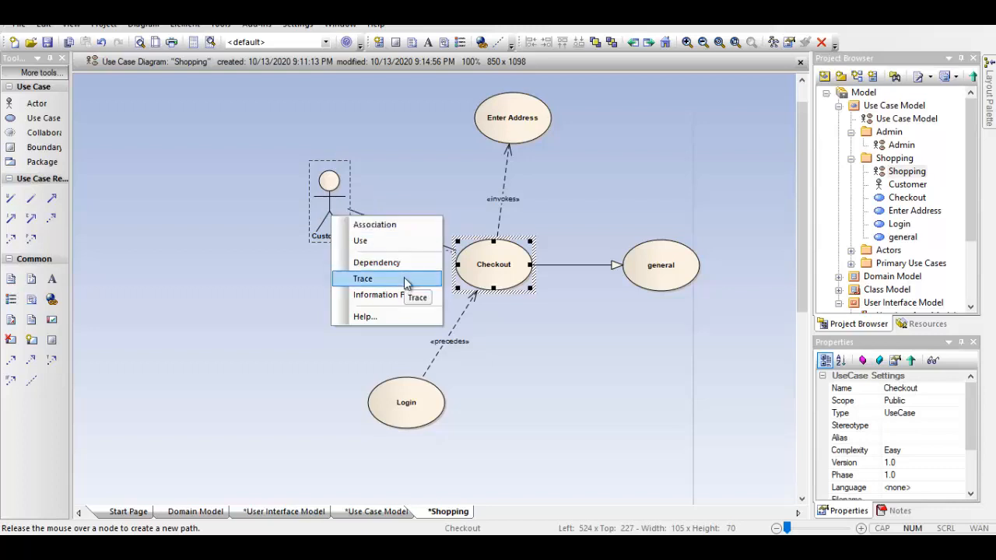
click(544, 369)
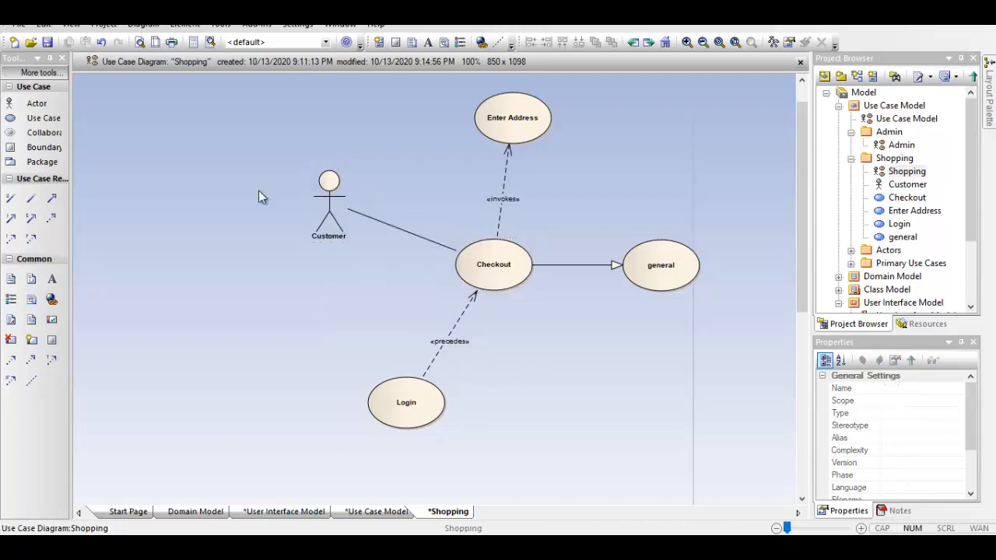
click(494, 263)
drag(542, 242, 673, 270)
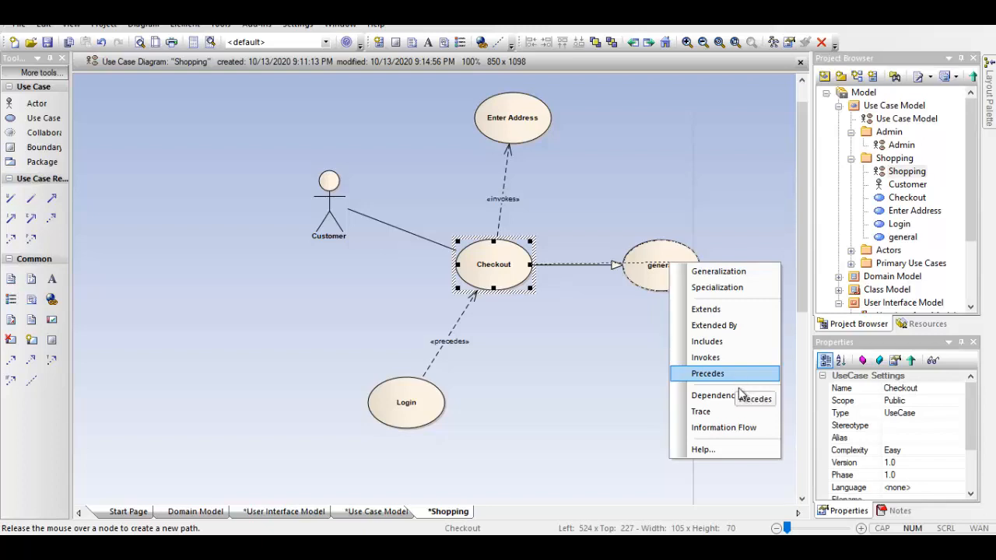
click(528, 393)
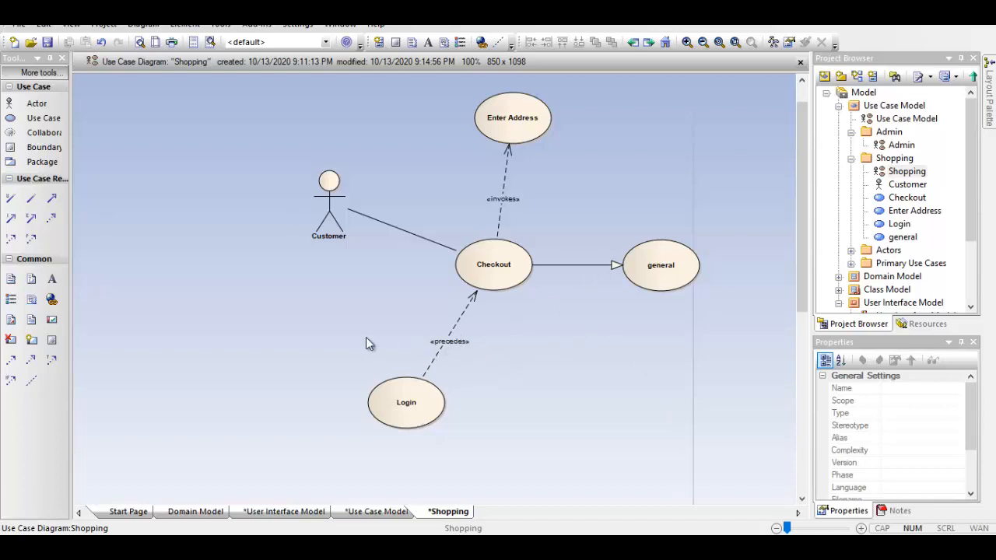
drag(391, 337, 535, 358)
drag(398, 329, 534, 354)
Switch to the slide show and review the use case relationship table and the Basic and Alternate Courses slide.
key(alt+Tab)
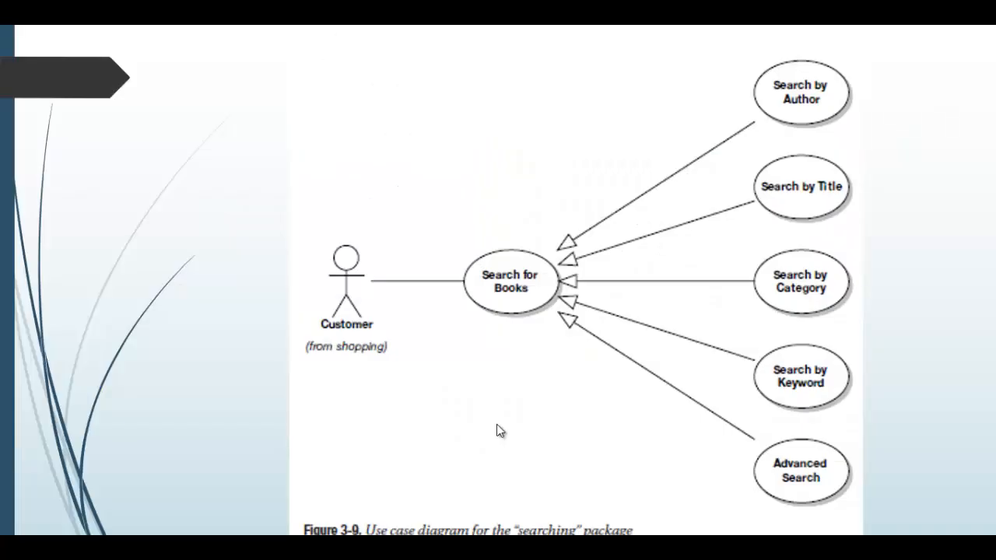
click(457, 416)
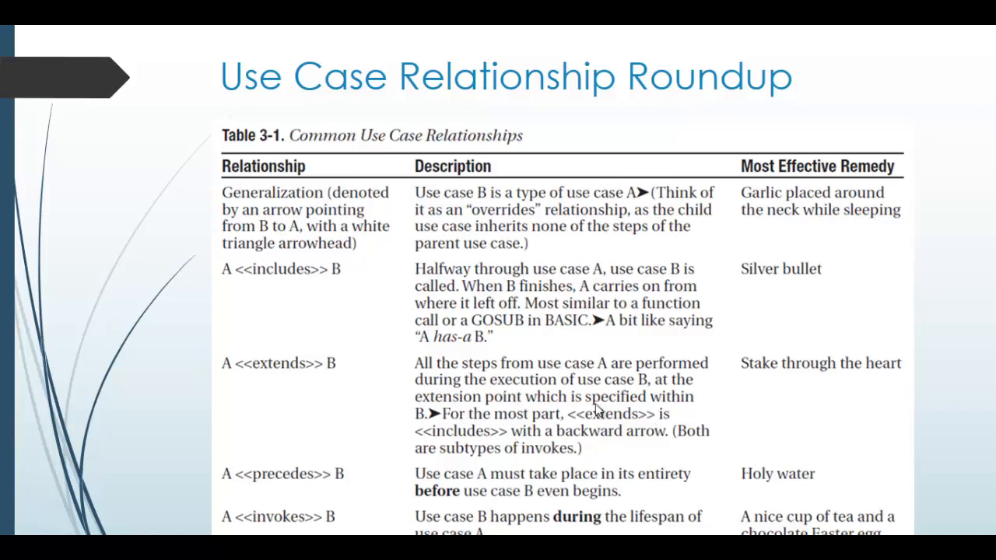
click(434, 405)
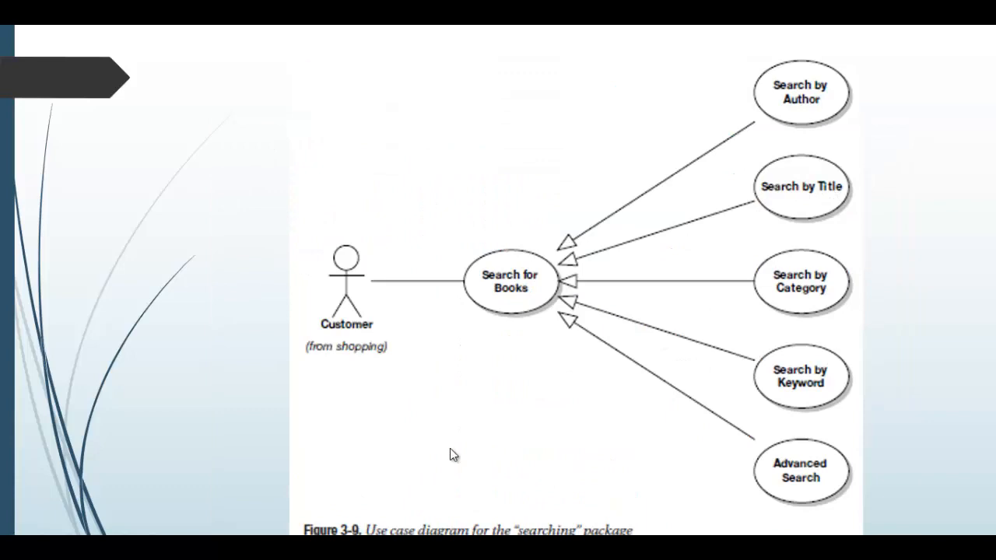
key(Left)
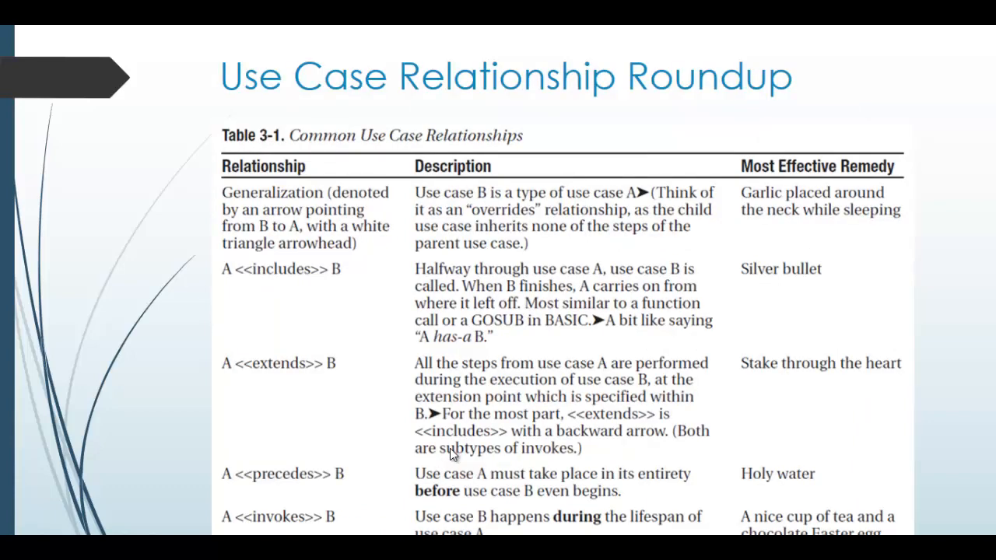
key(Right)
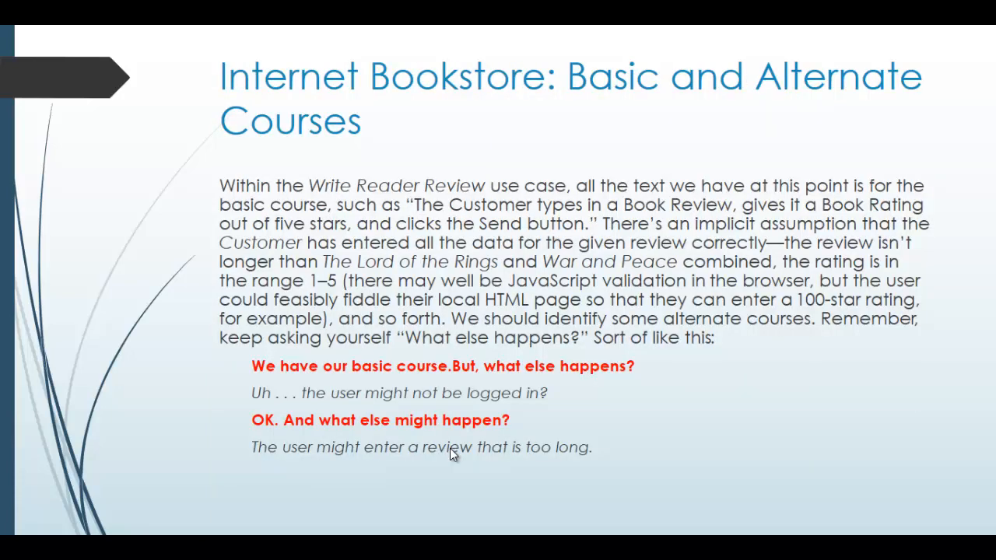
key(alt+Tab)
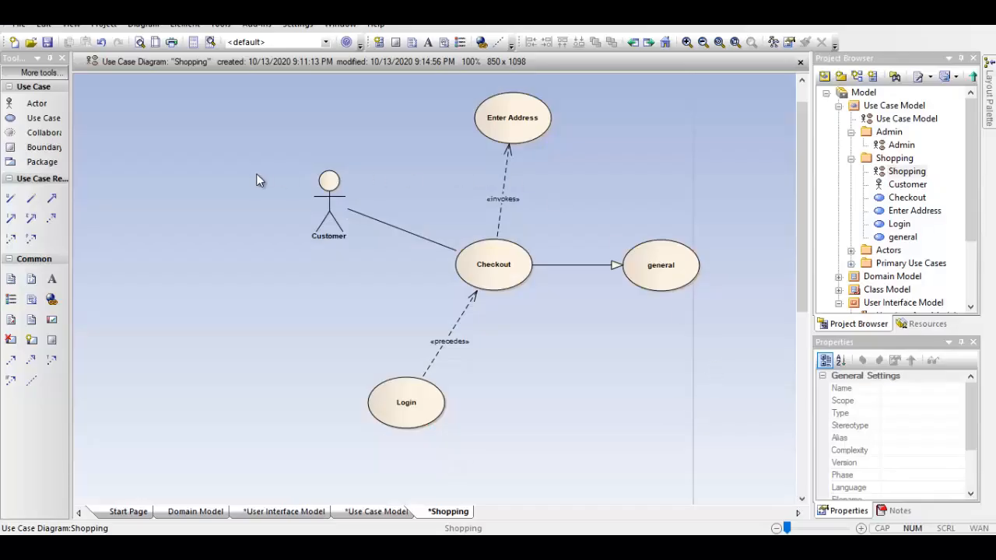
Add a note in the empty upper-left area of the Shopping diagram and look through the slides for its course text.
click(12, 281)
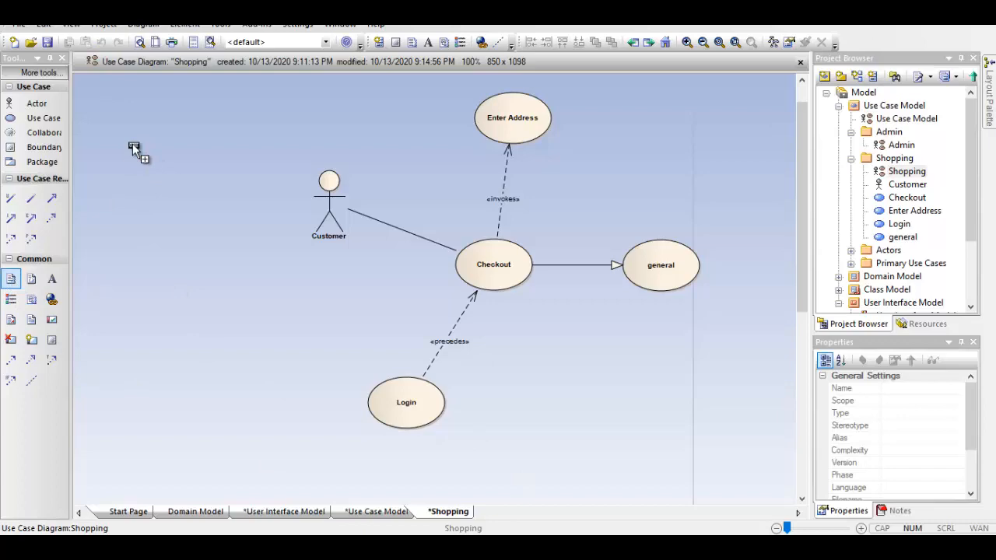
click(97, 112)
key(alt+Tab)
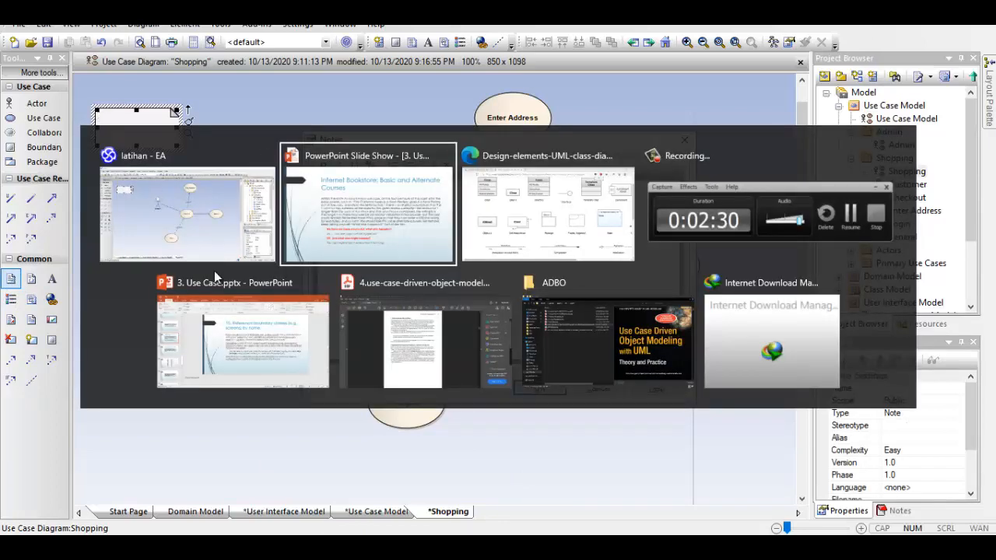
key(Right)
key(Right)
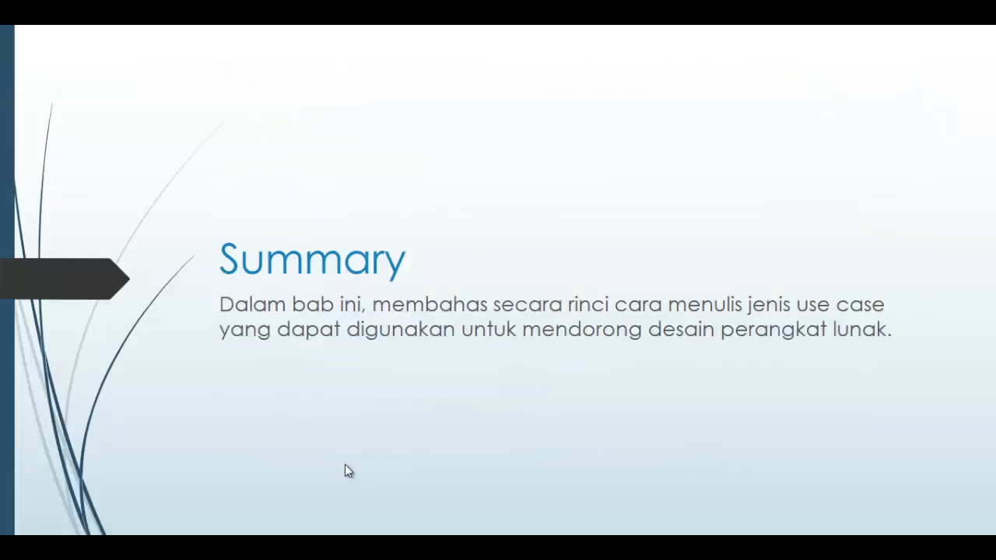
key(Left)
key(alt+Tab)
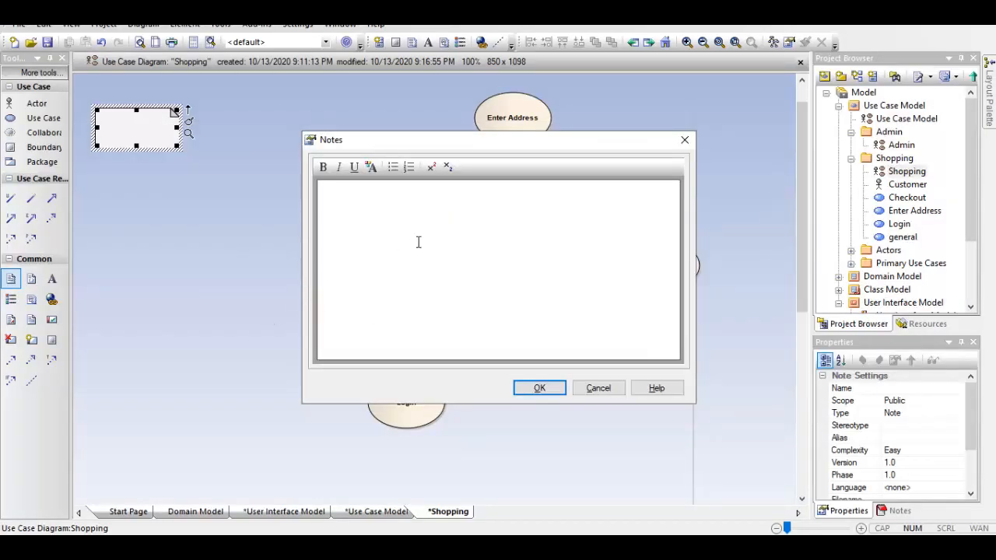
Switch to the PowerPoint editor and copy slide 37's text from BASIC COURSE through the last alternate course.
key(alt+Tab)
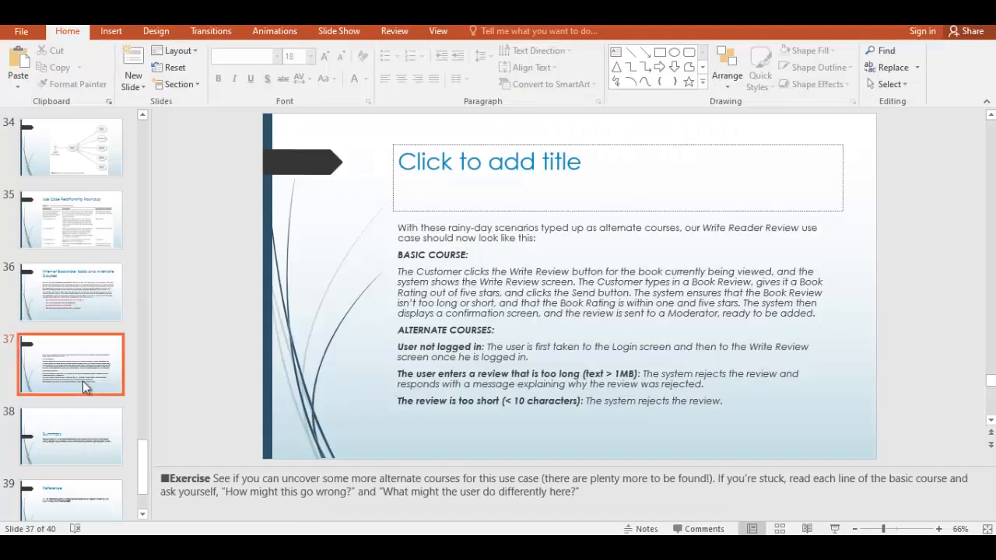
click(416, 303)
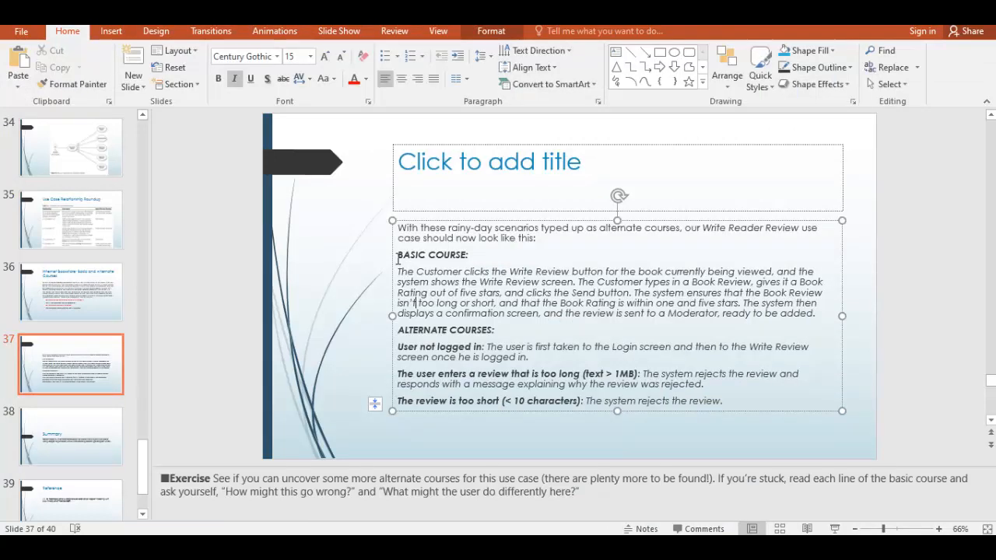
drag(398, 255, 737, 399)
right_click(487, 290)
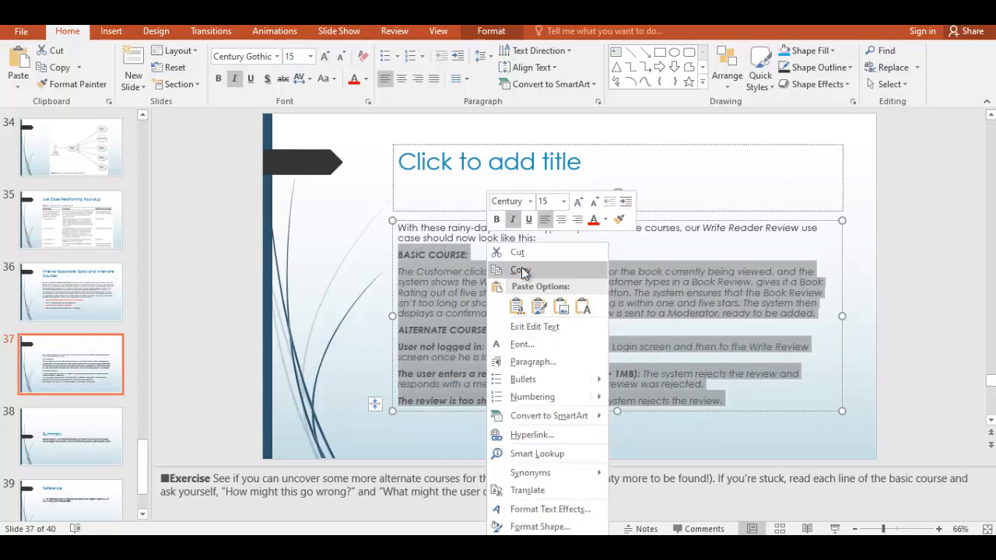
click(520, 270)
Switch back to Enterprise Architect and paste the copied basic and alternate courses as the new note's text.
key(alt+Tab)
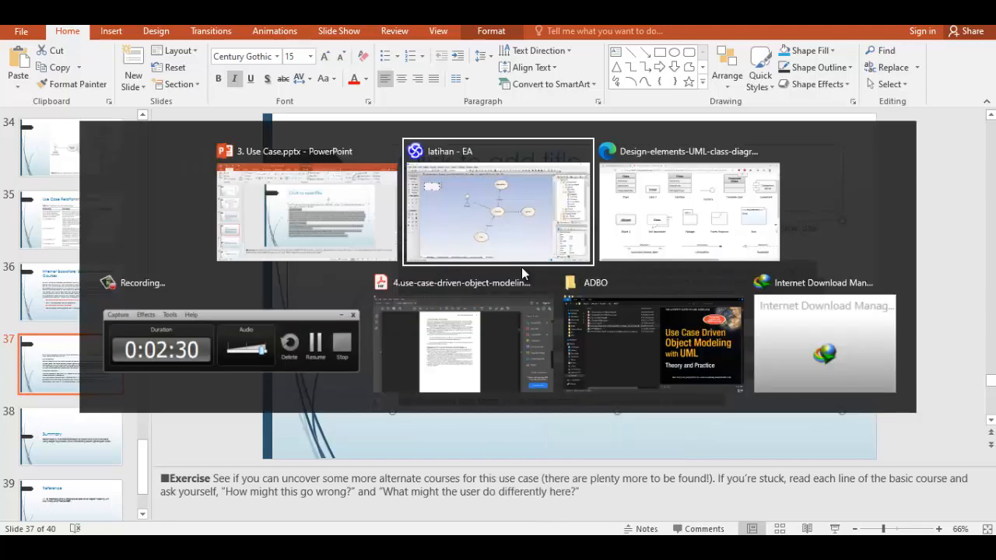
right_click(357, 206)
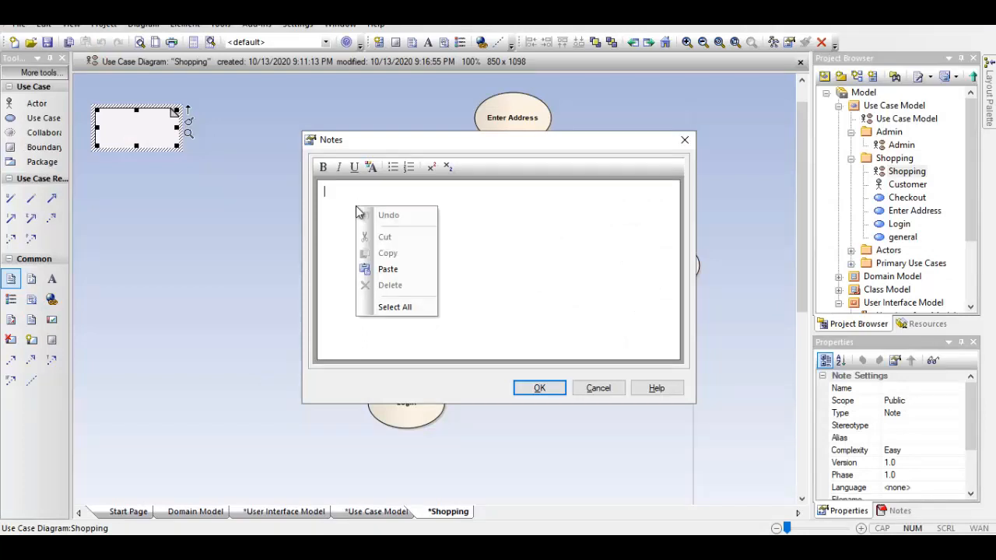
click(396, 271)
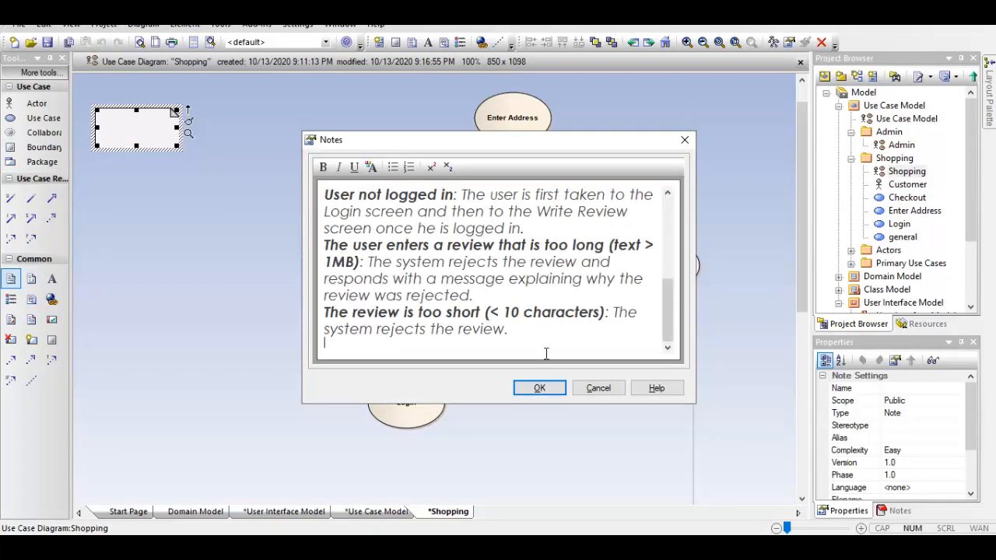
click(540, 388)
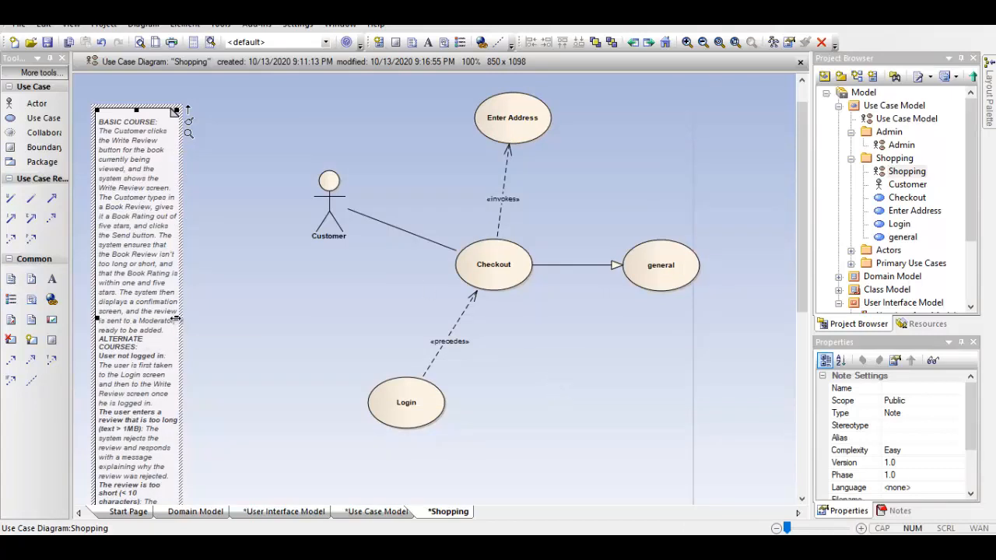
Resize the note to about 239 wide by 304 high so it fits around its text.
drag(177, 319, 271, 319)
scroll(183, 380, down, 1)
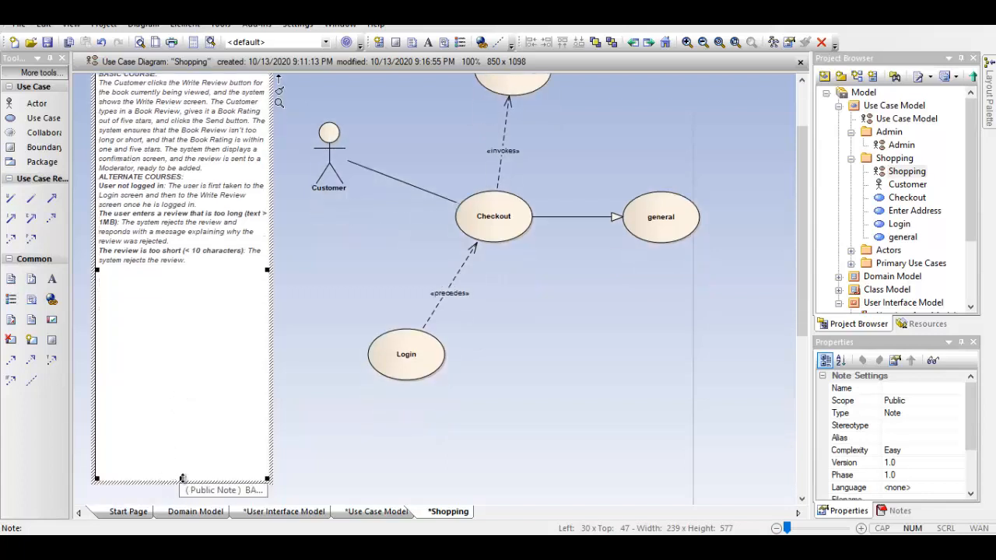
drag(183, 479, 205, 285)
scroll(211, 434, up, 1)
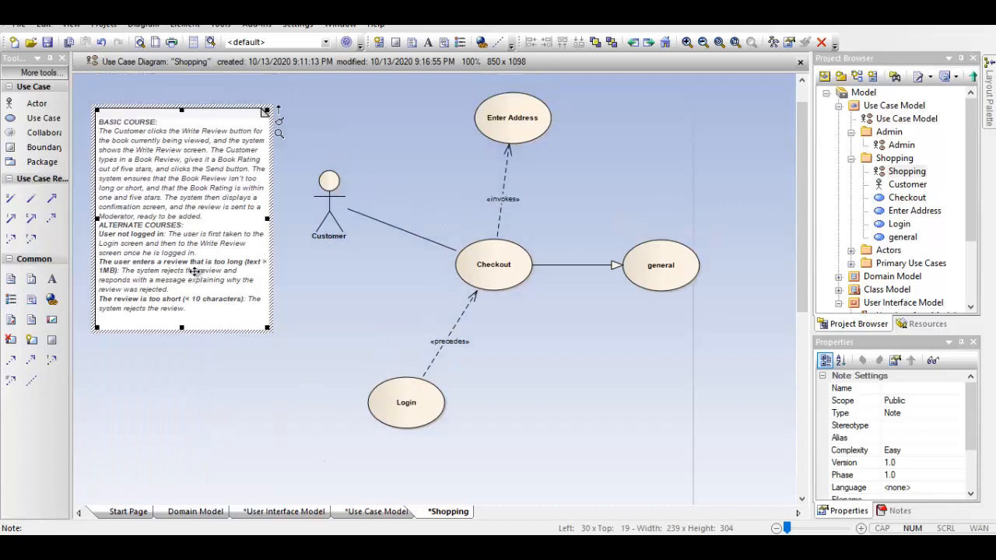
Insert a blank line above the ALTERNATE COURSES heading in the note and underline that heading.
double_click(182, 177)
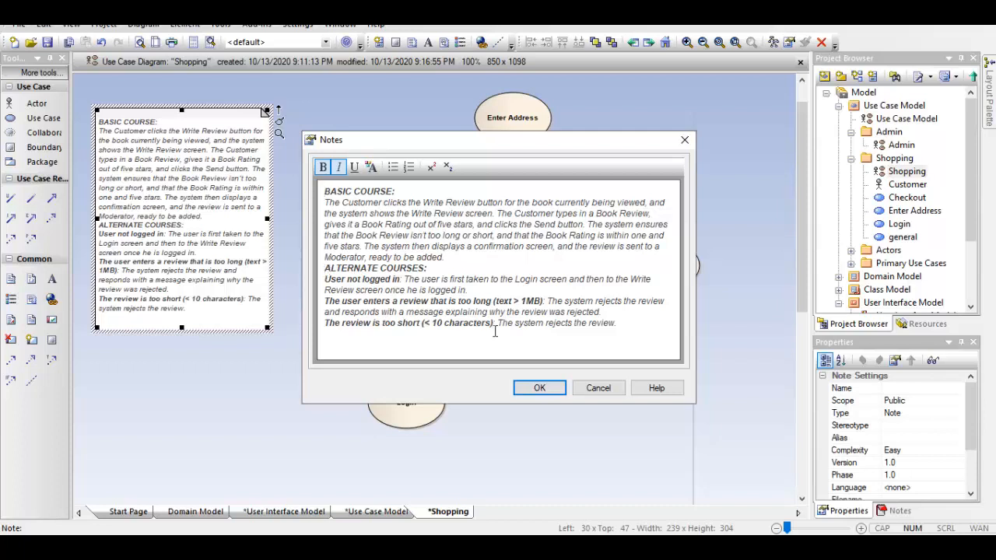
key(Return)
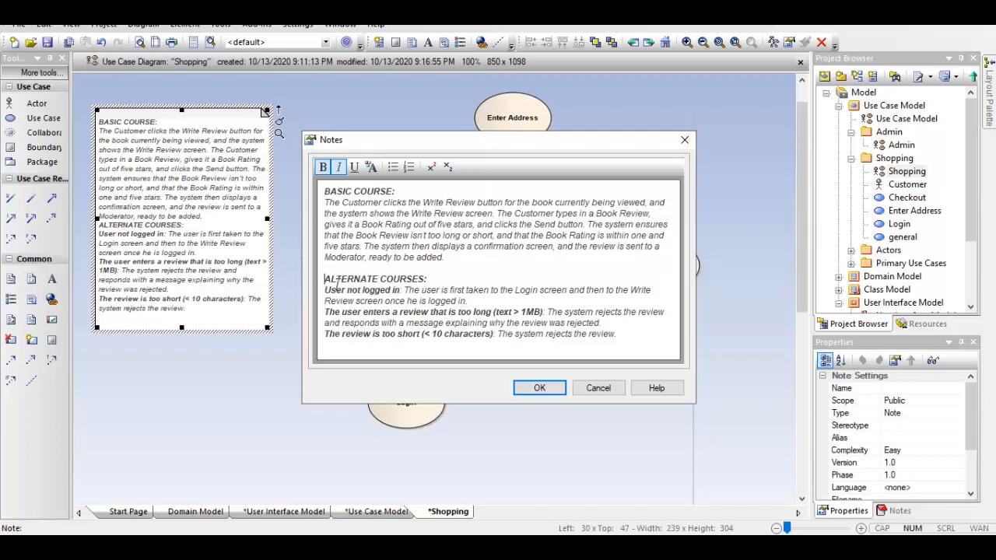
shift+click(439, 278)
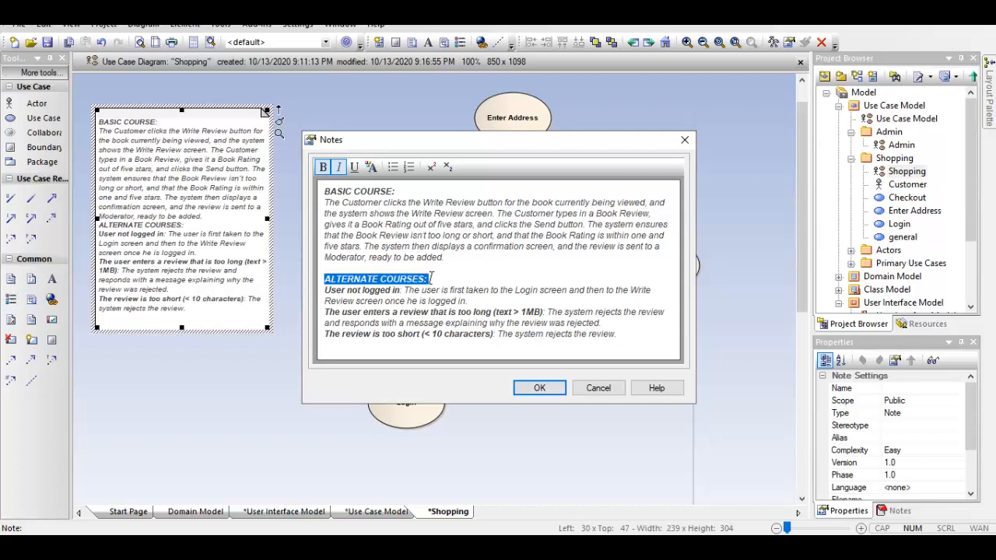
click(354, 169)
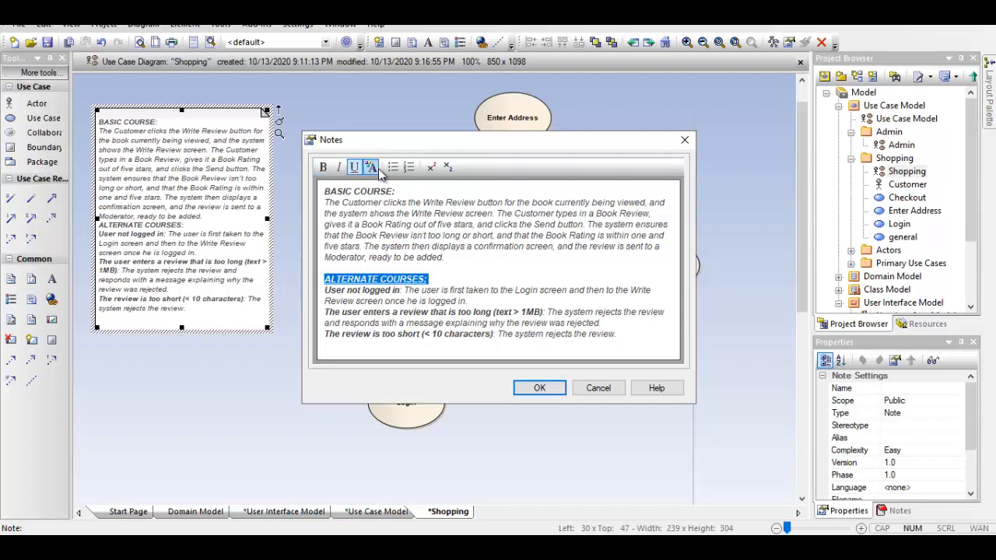
Colour the note's ALTERNATE COURSES and BASIC COURSE headings dark blue.
click(373, 168)
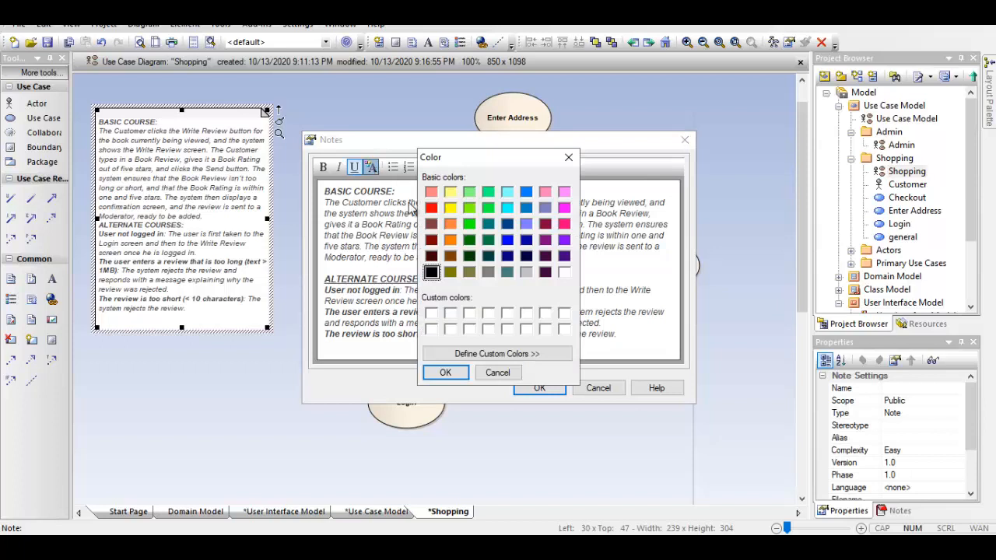
click(507, 224)
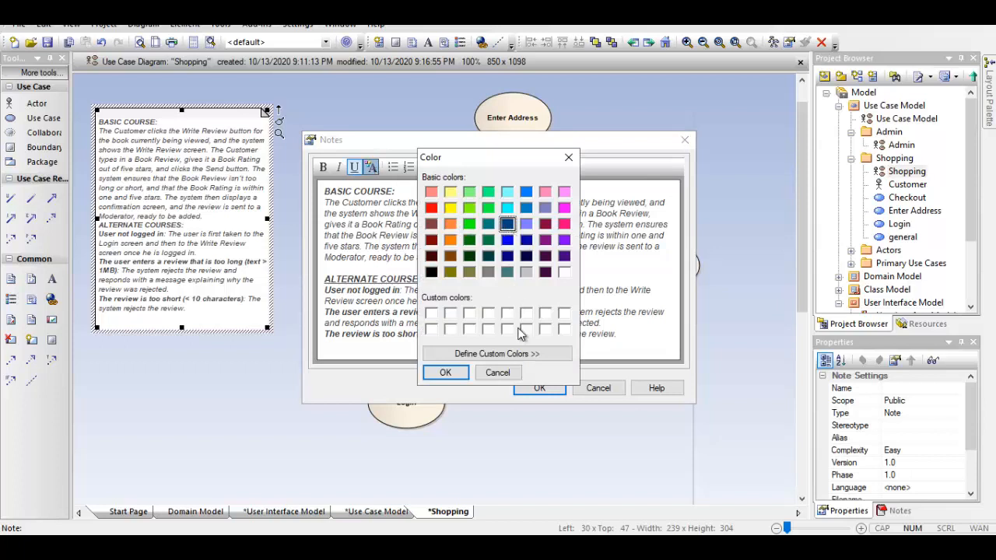
click(446, 373)
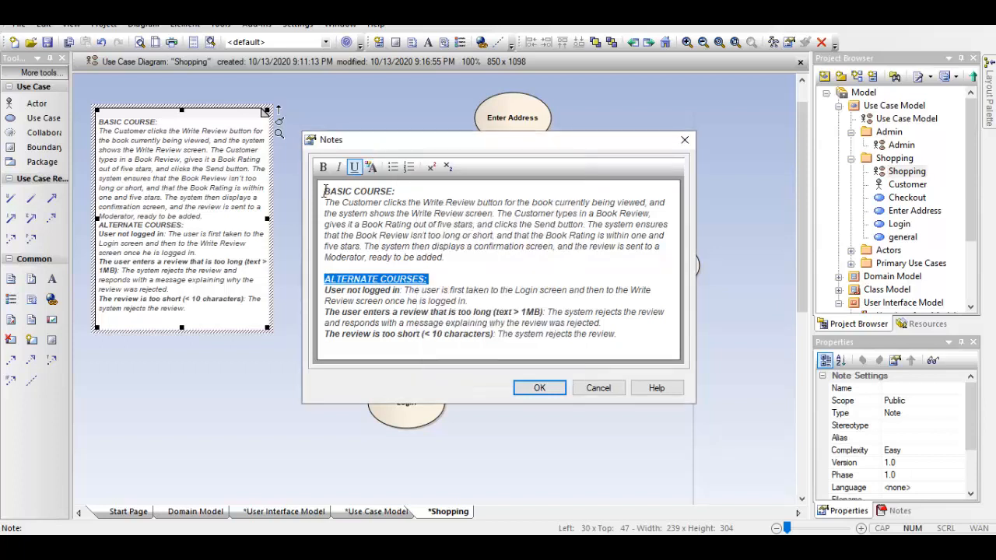
drag(325, 191, 403, 194)
click(371, 167)
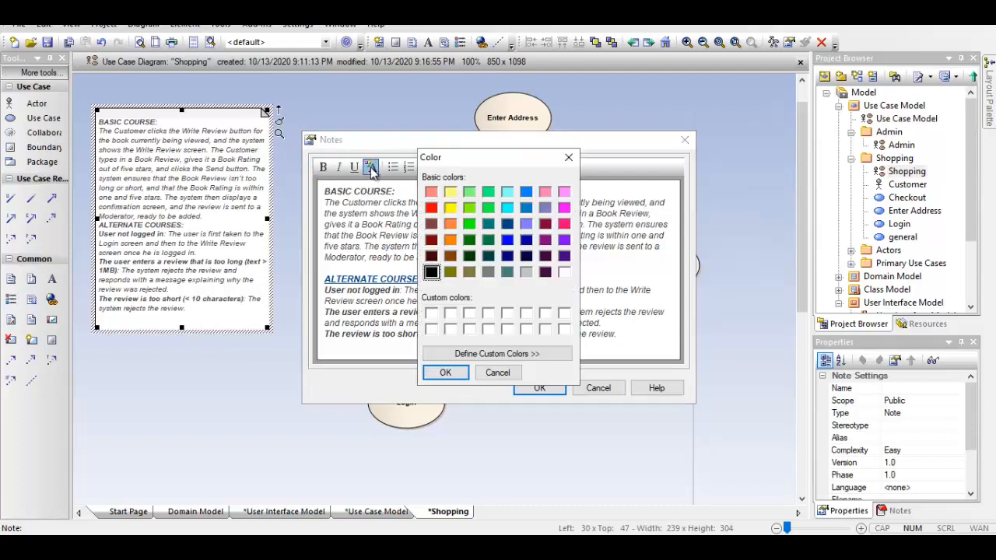
click(507, 224)
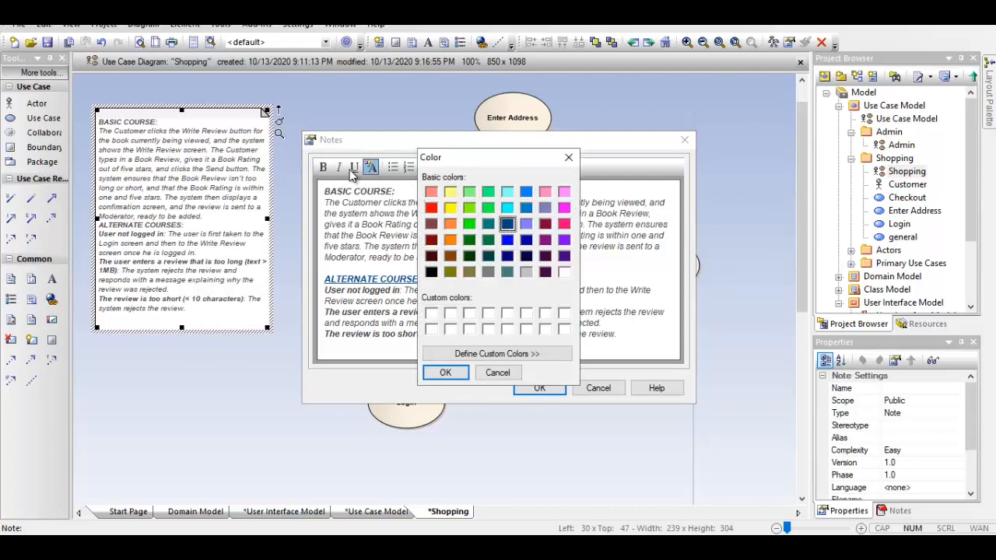
click(445, 373)
Underline the note's BASIC COURSE heading, apply the text formatting, and increase the note's height to 313.
click(355, 166)
click(398, 278)
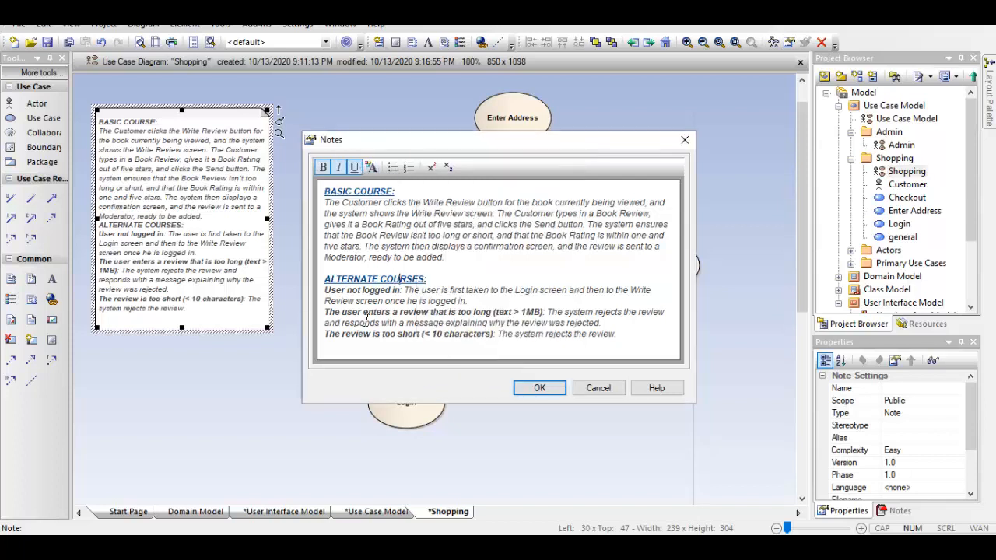
click(530, 392)
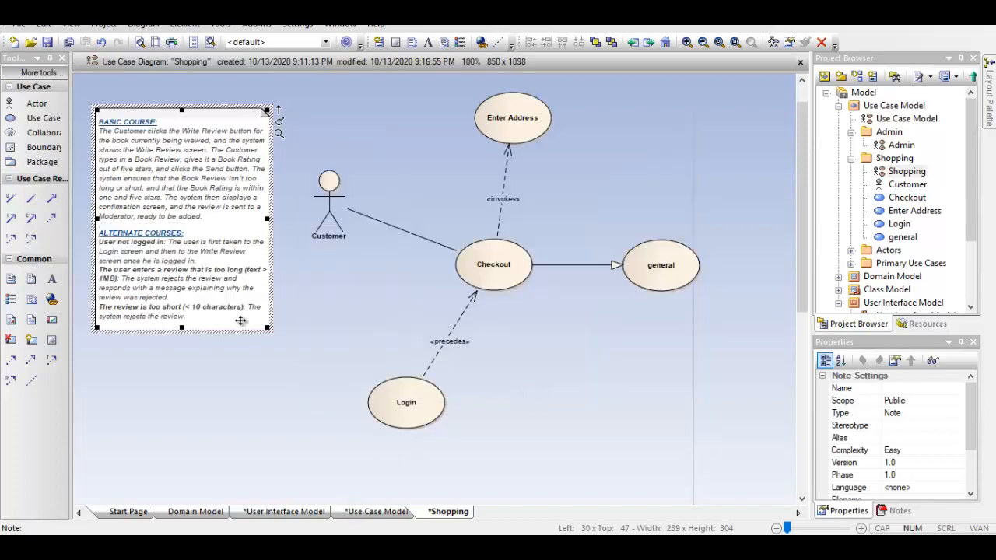
drag(182, 327, 183, 333)
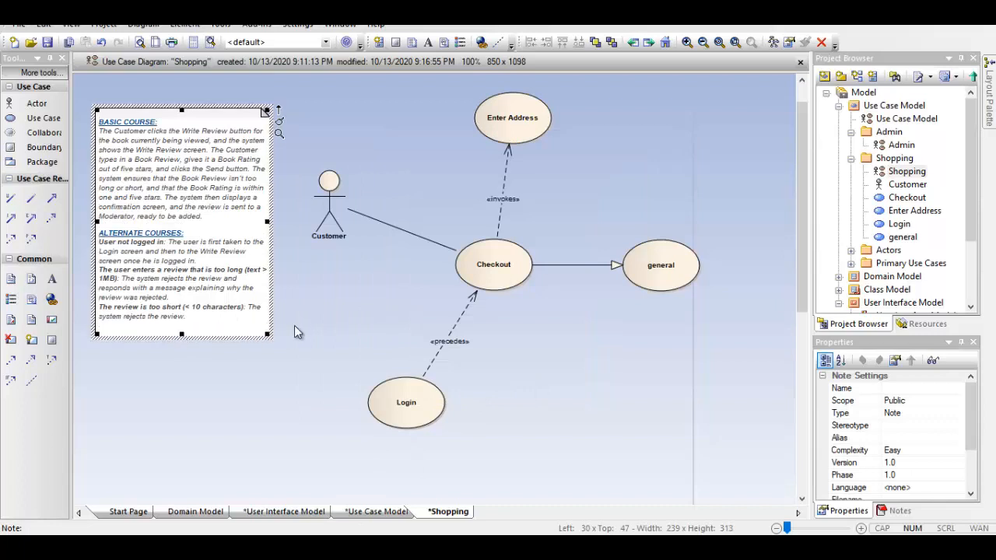
click(294, 325)
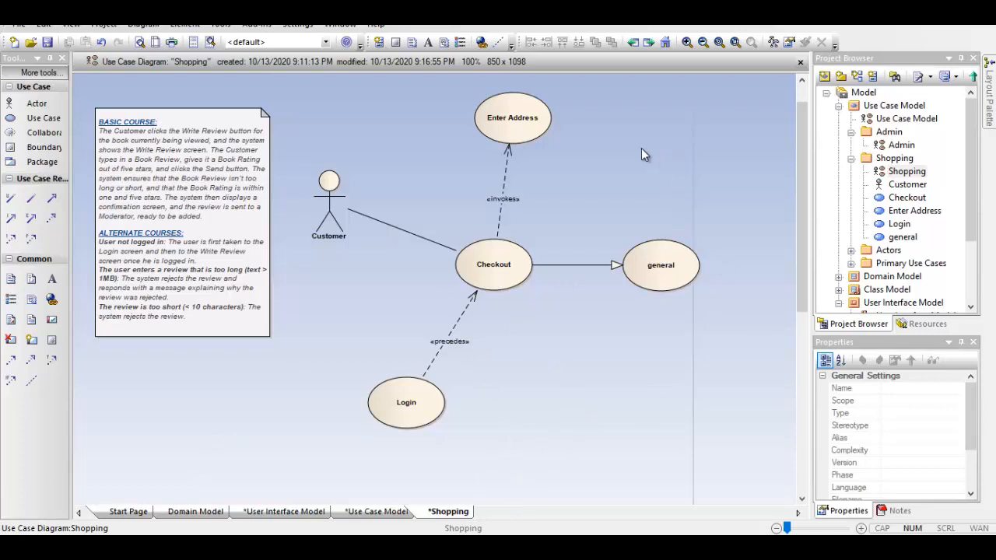
Add a new diagram of the Extended type Analysis, named Enter Address, under the Enter Address use case.
click(515, 116)
right_click(514, 117)
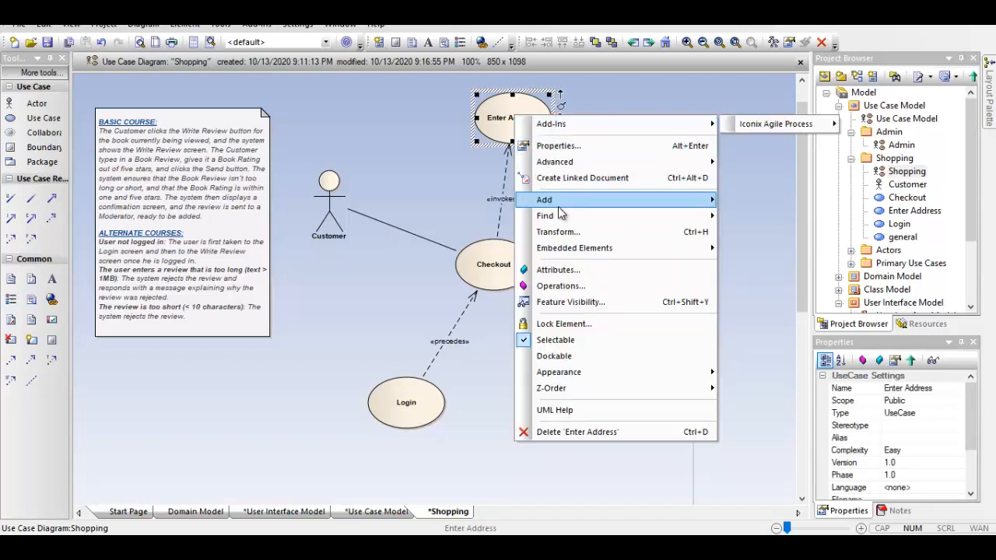
mouse_move(558, 207)
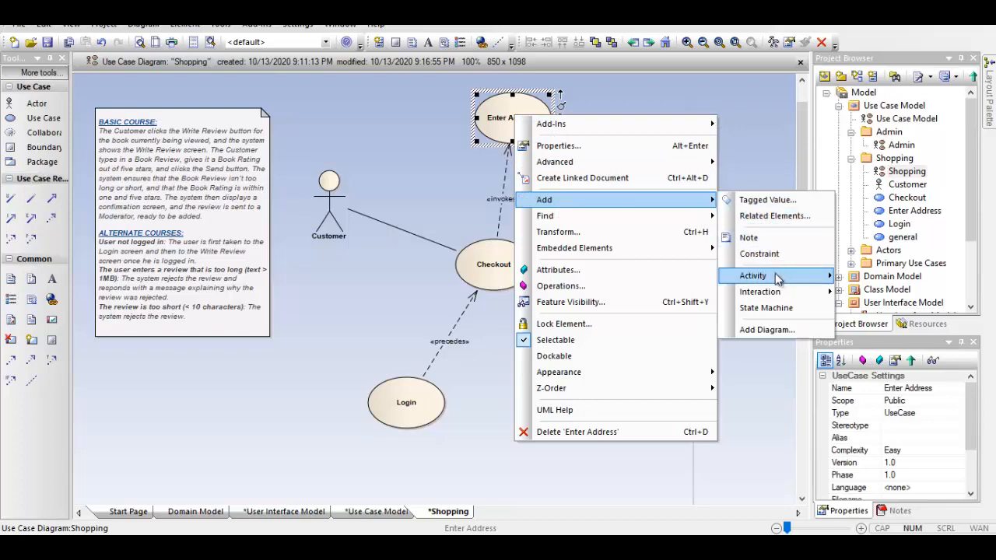
mouse_move(770, 293)
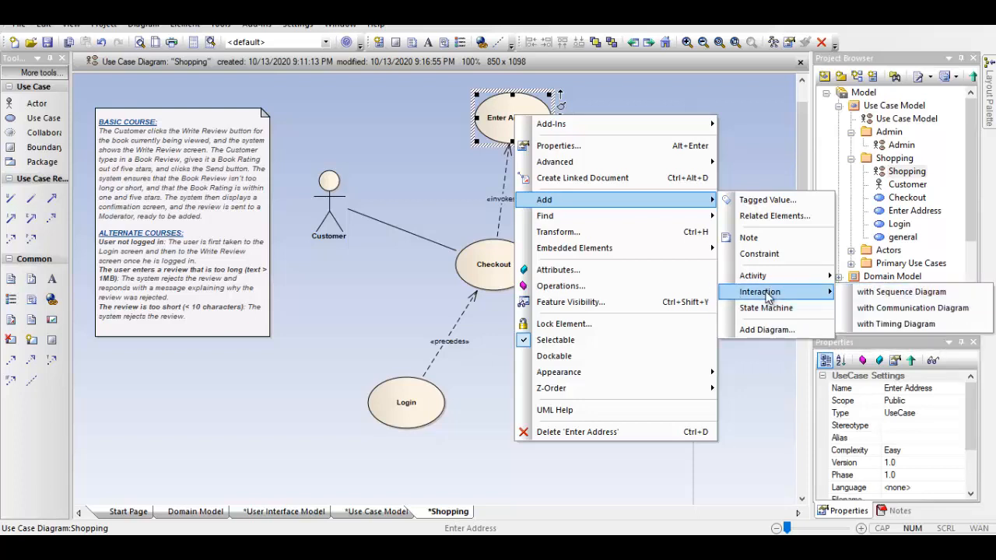
click(764, 329)
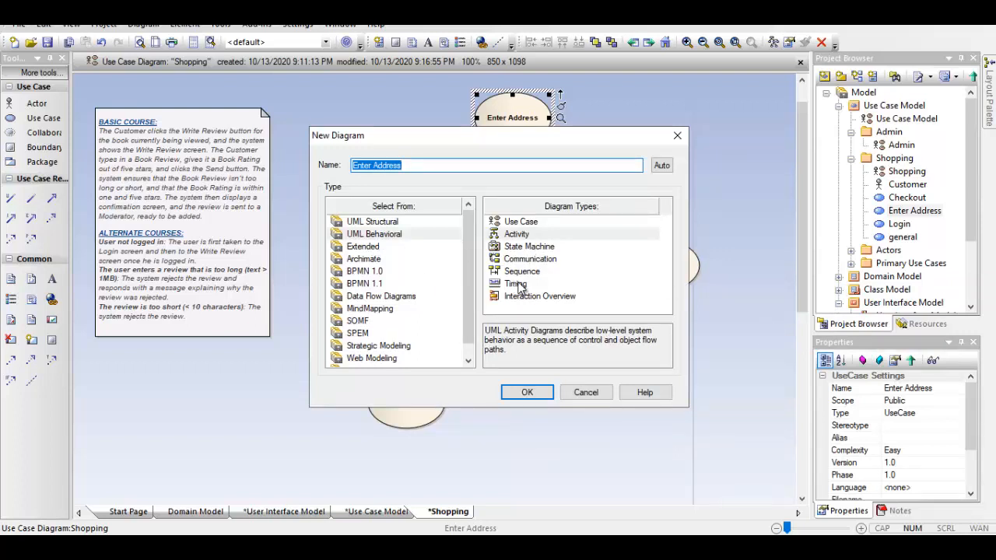
click(360, 248)
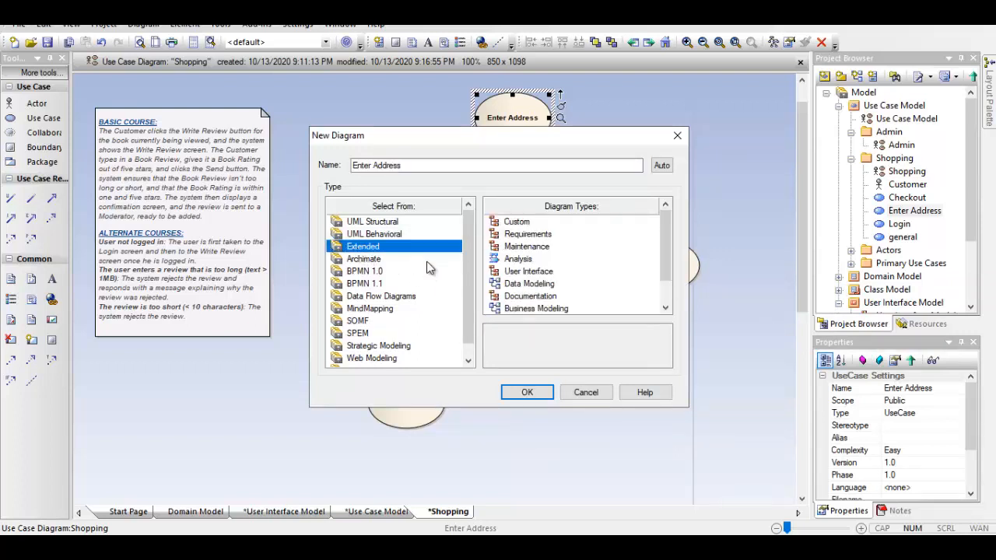
click(513, 262)
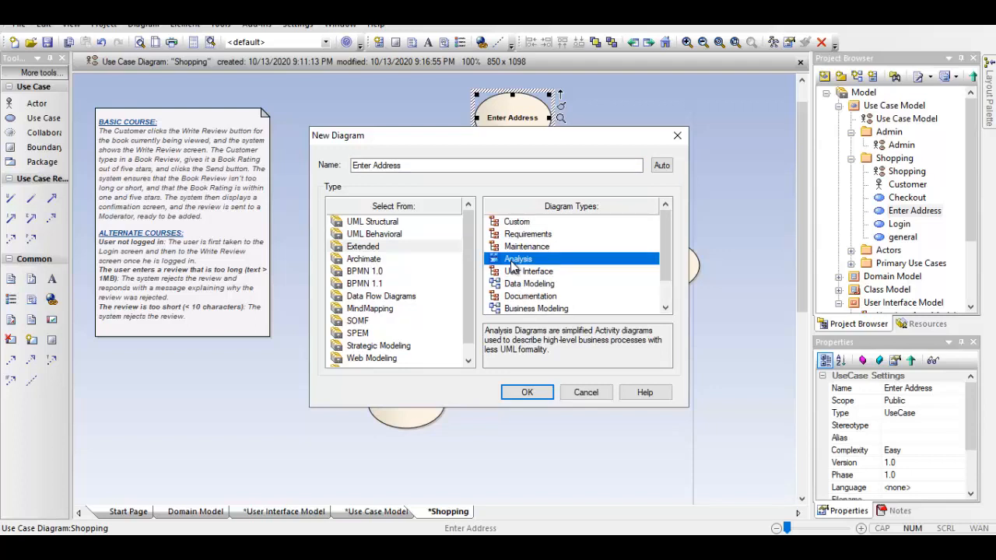
click(525, 394)
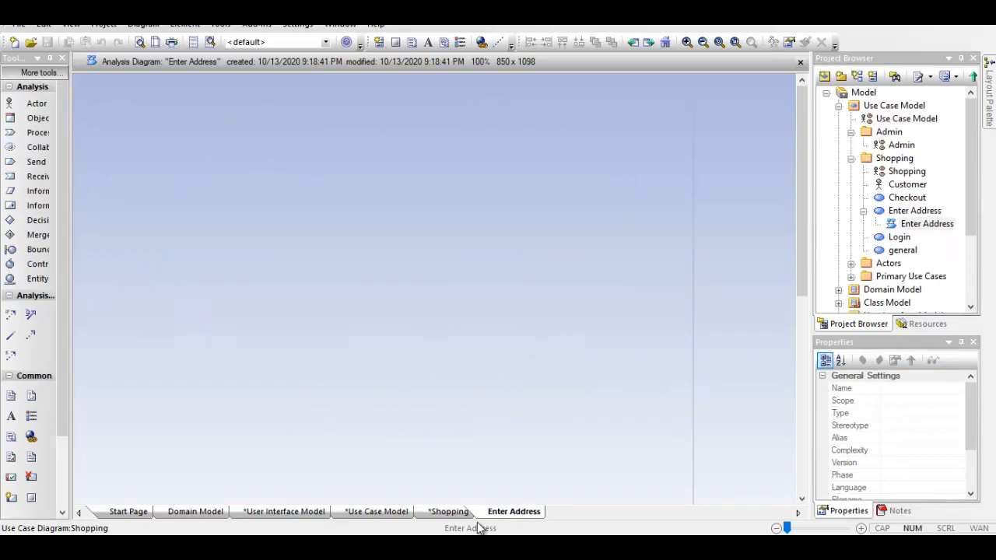
Switch to PowerPoint, start the slide show from slide 37 and advance to the Summary slide.
key(alt+Tab)
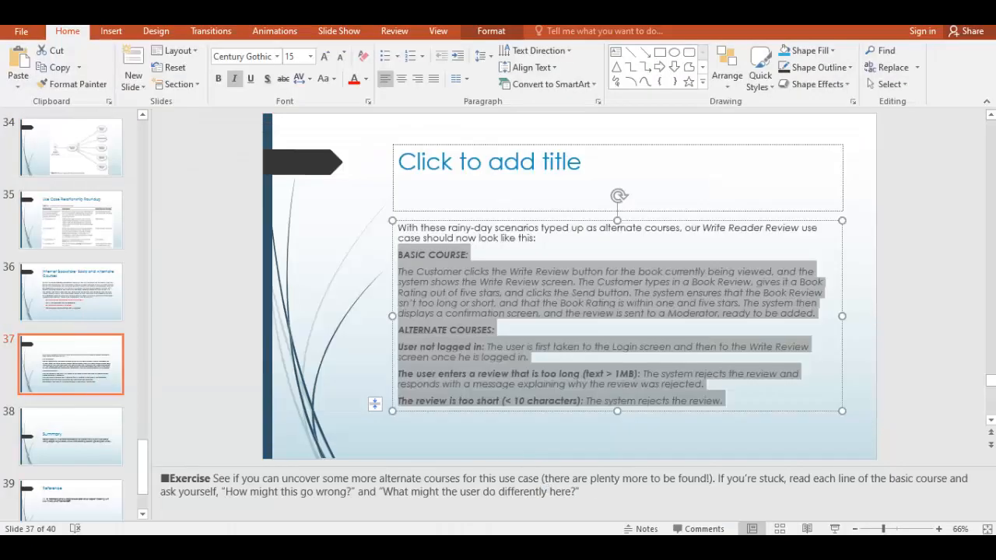
click(834, 529)
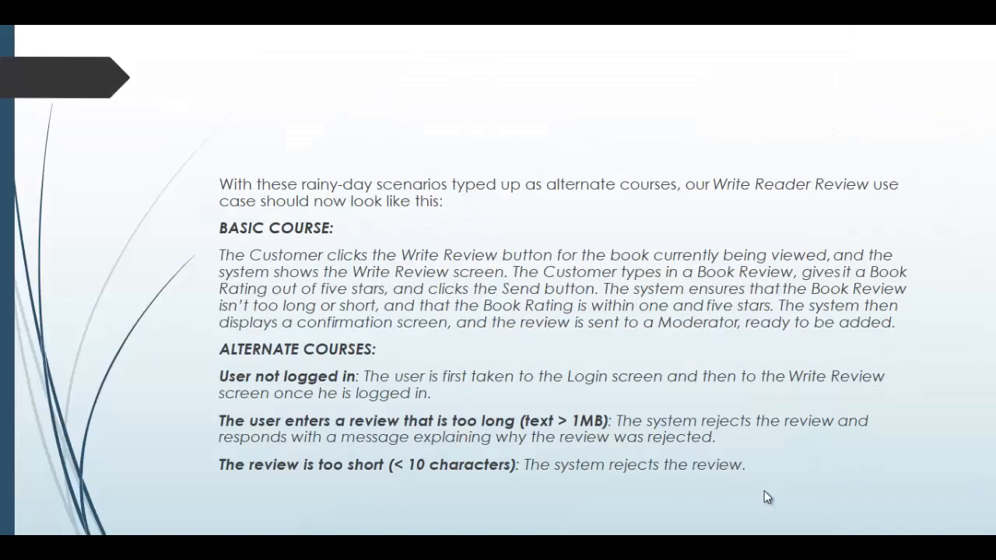
click(710, 277)
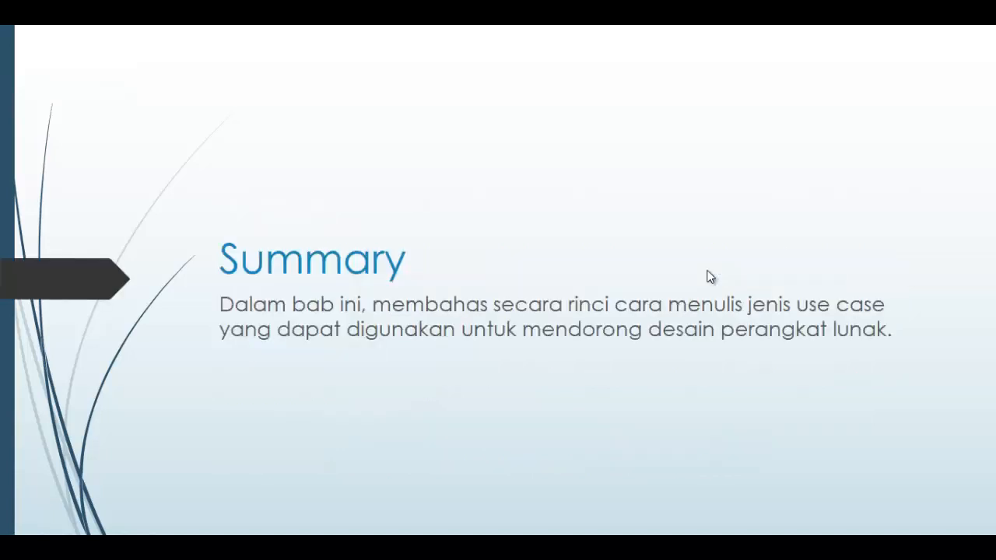